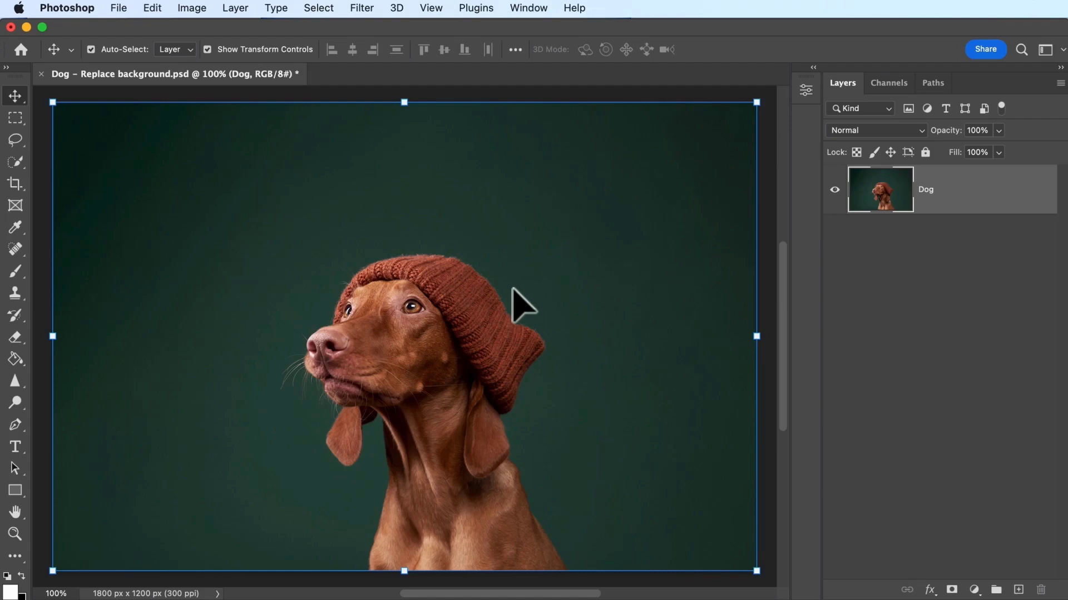
- Select the dog as the subject and add a layer mask that hides the green background
click(332, 9)
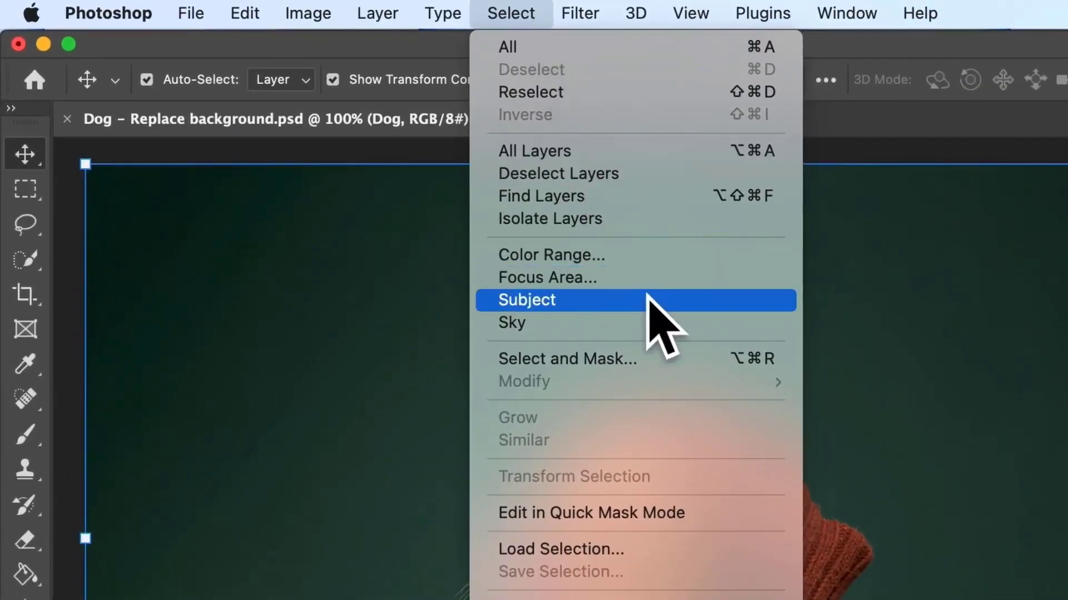
click(654, 300)
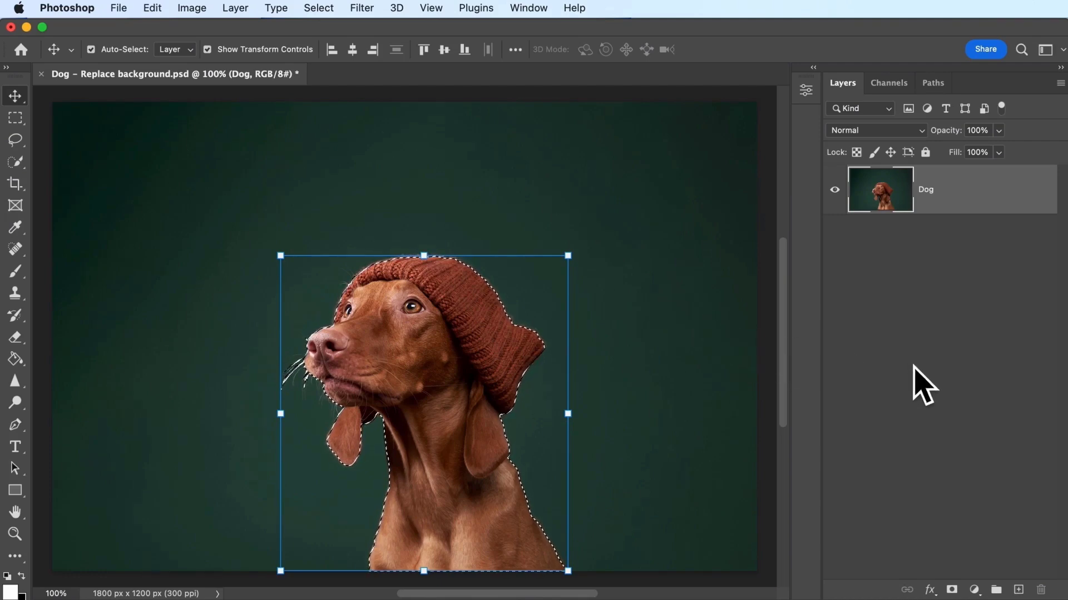
click(950, 590)
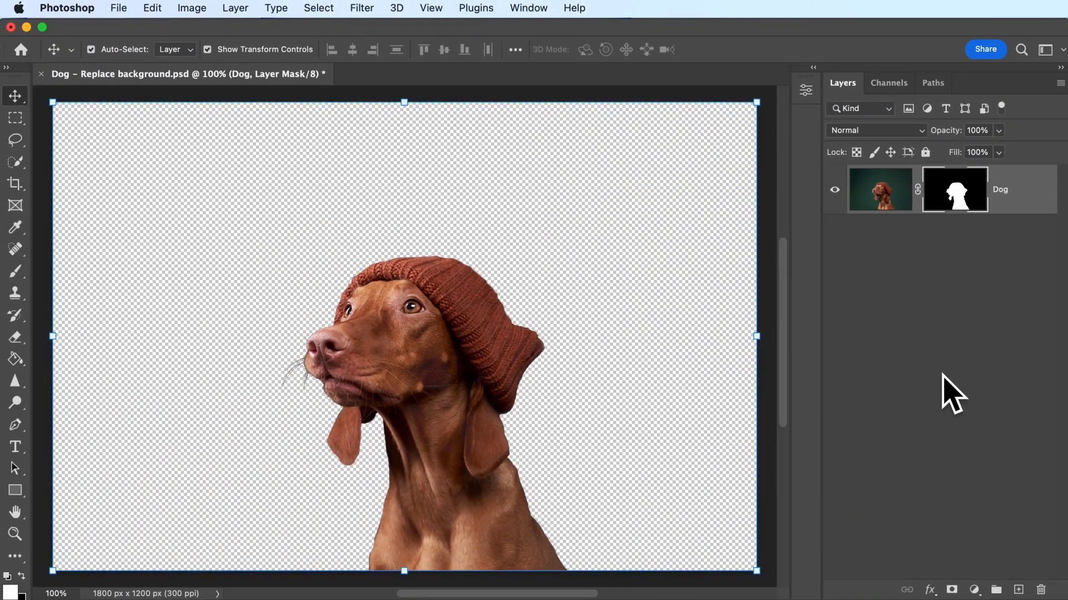
- Place Mountain Landscape.jpg as an embedded image filling the canvas and commit the placement
click(121, 8)
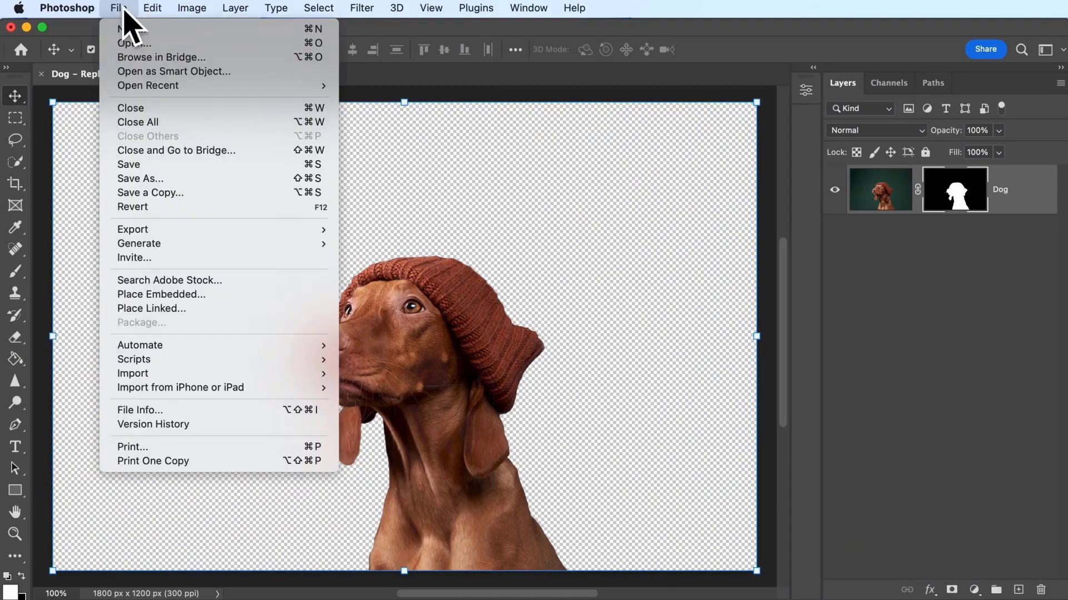
click(249, 294)
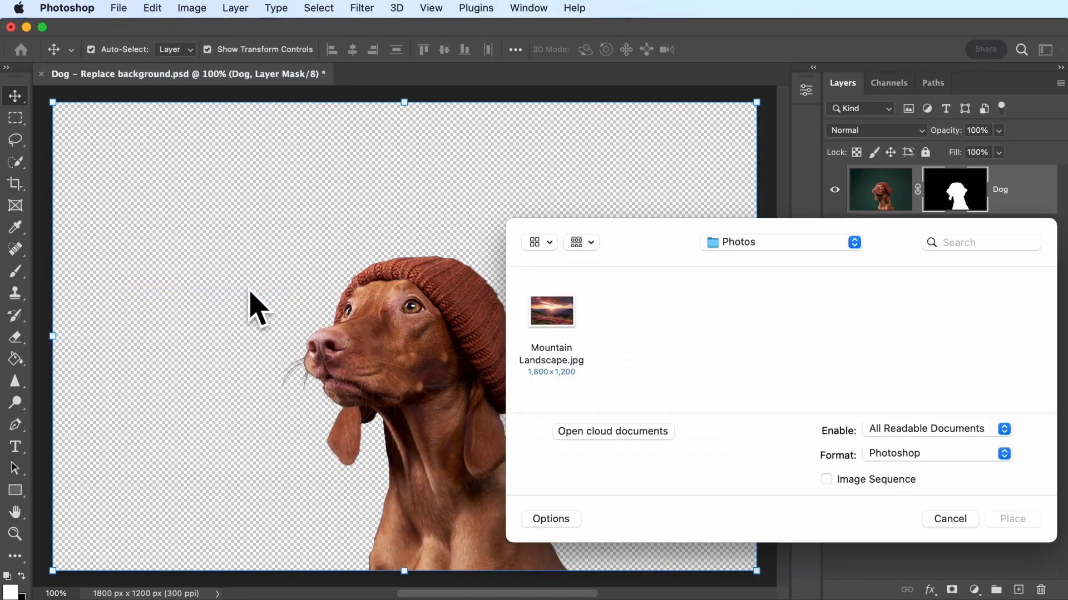
click(549, 331)
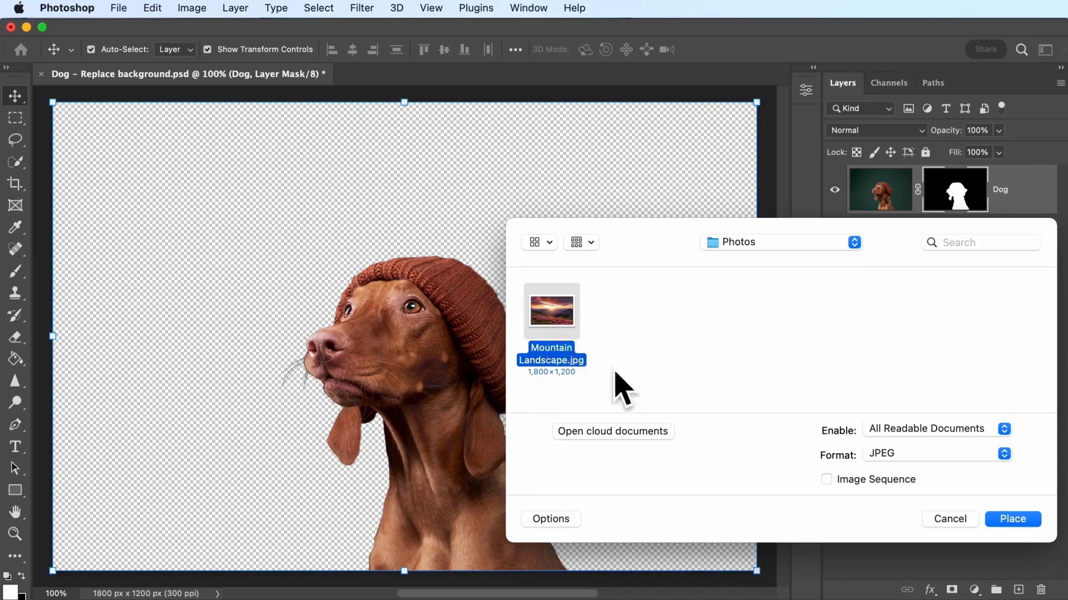
click(1012, 520)
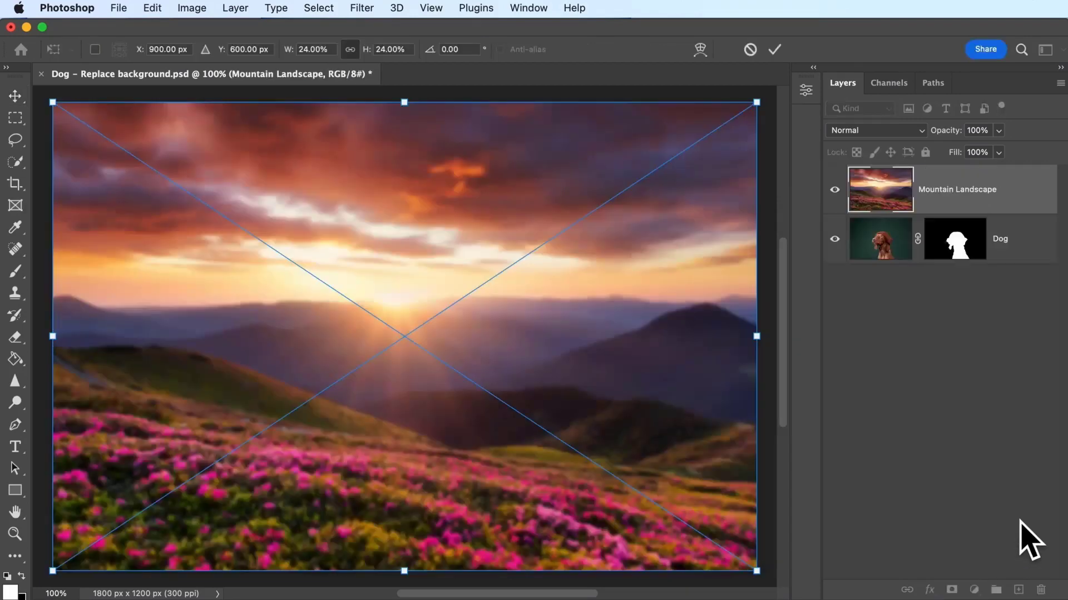
click(774, 50)
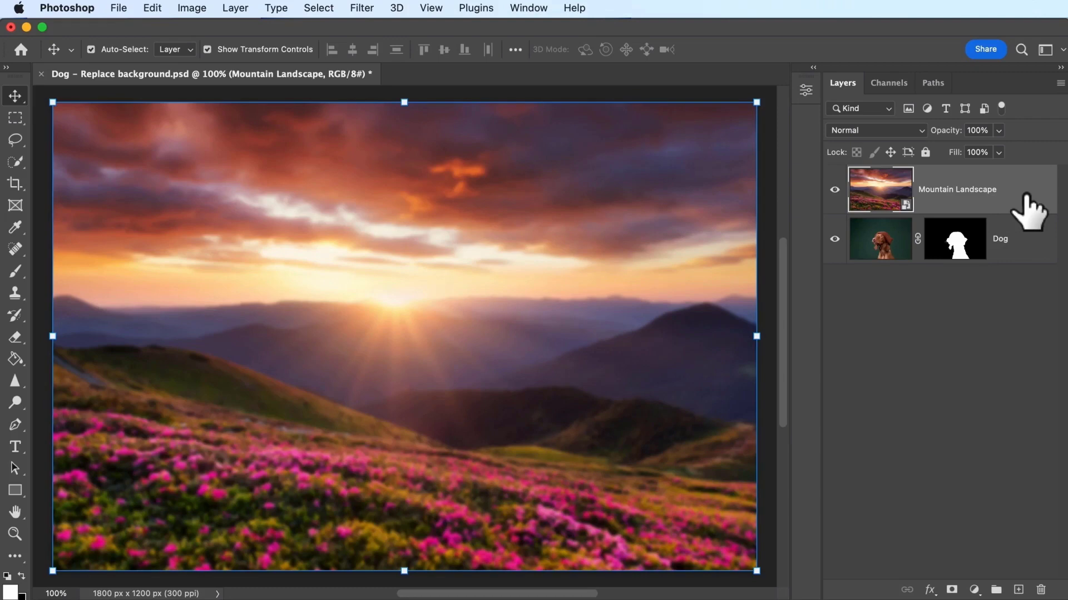
- Move the Mountain Landscape layer beneath the Dog layer, and briefly hide and reshow it to compare the result
drag(1026, 203, 1028, 303)
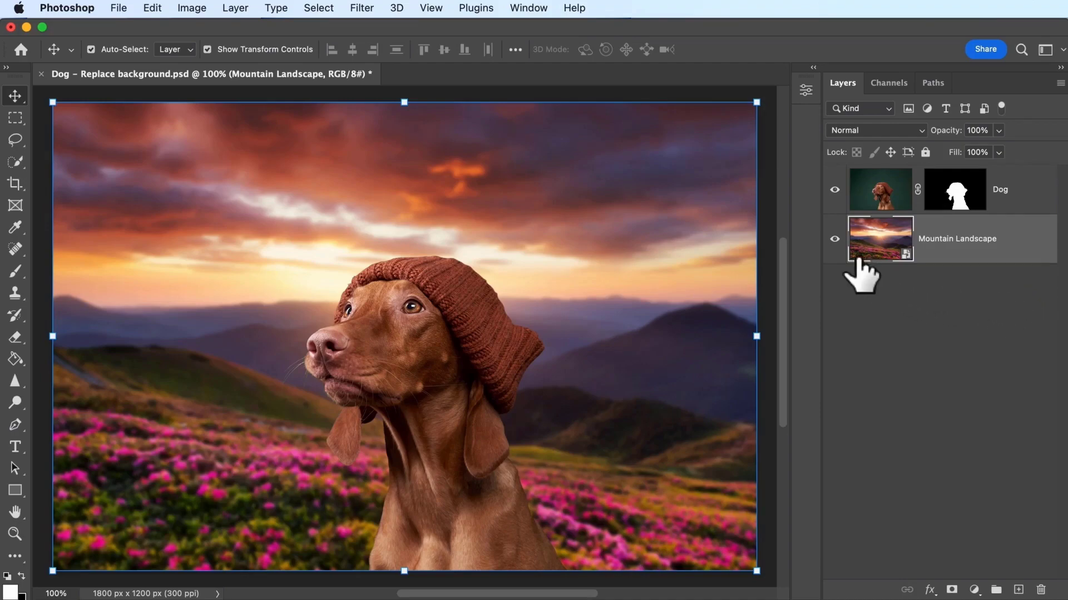
click(835, 241)
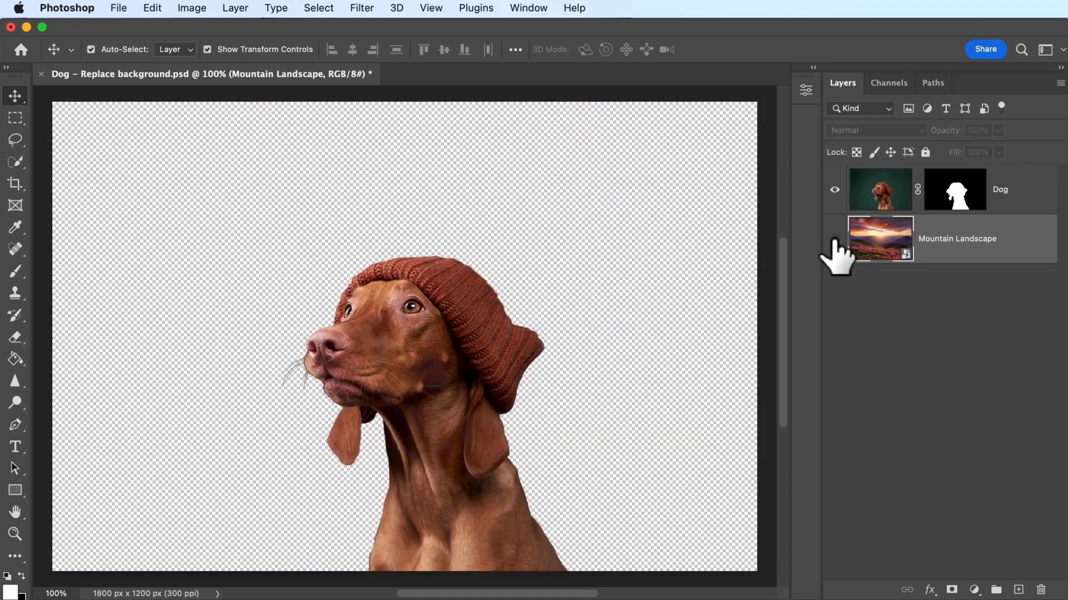
click(835, 239)
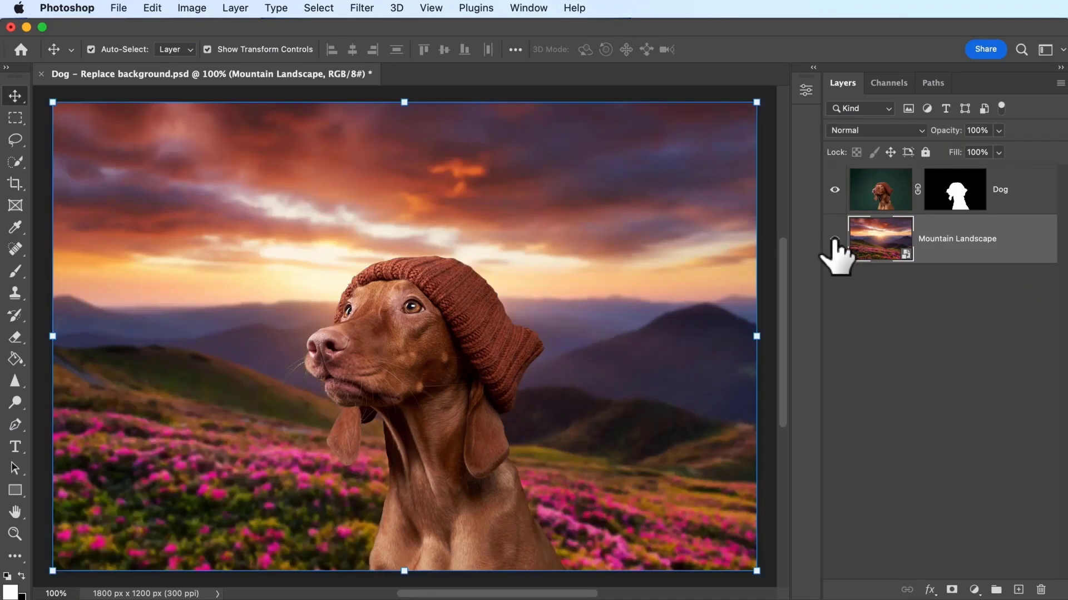
click(945, 383)
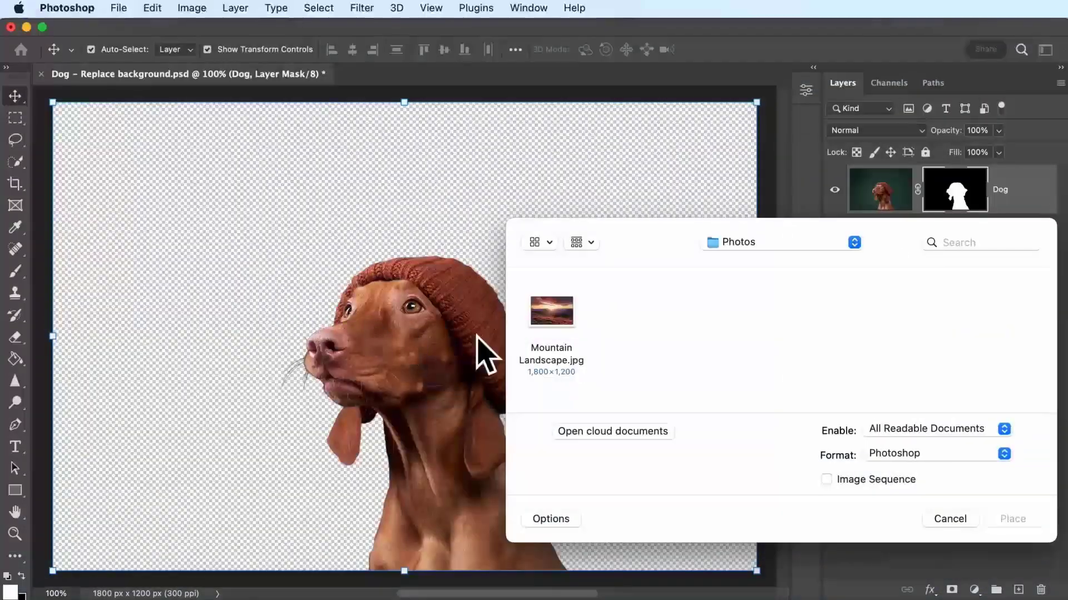
- Embed Mountain Landscape.jpg into the masked dog document and reorder its layer below Dog
click(549, 334)
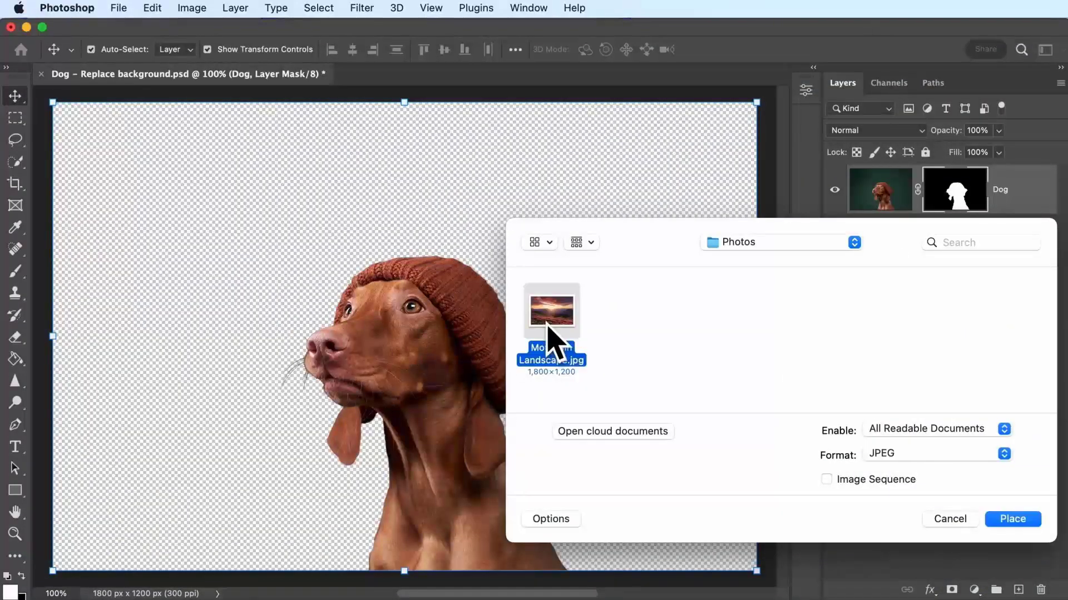
click(1017, 520)
click(774, 50)
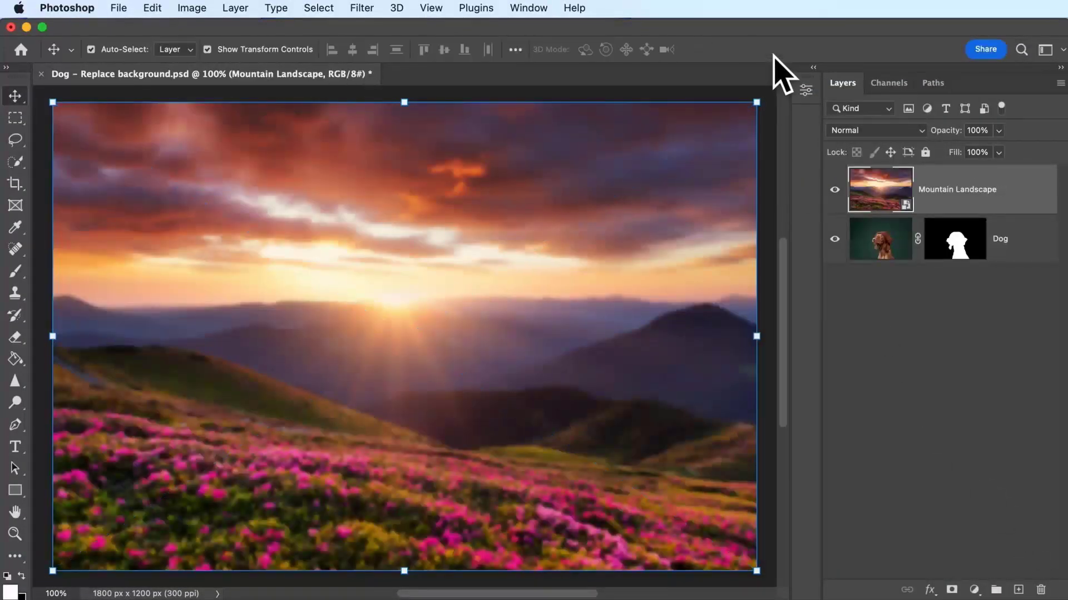
drag(1026, 196, 1021, 284)
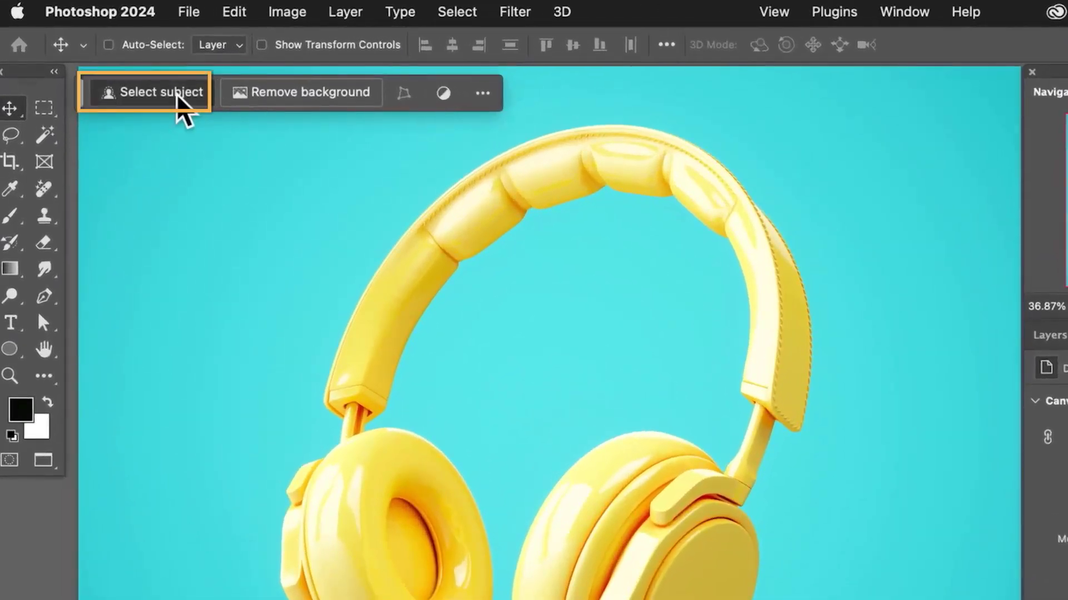
- Select the yellow headphones as the subject and contract the selection by 10 pixels
click(178, 95)
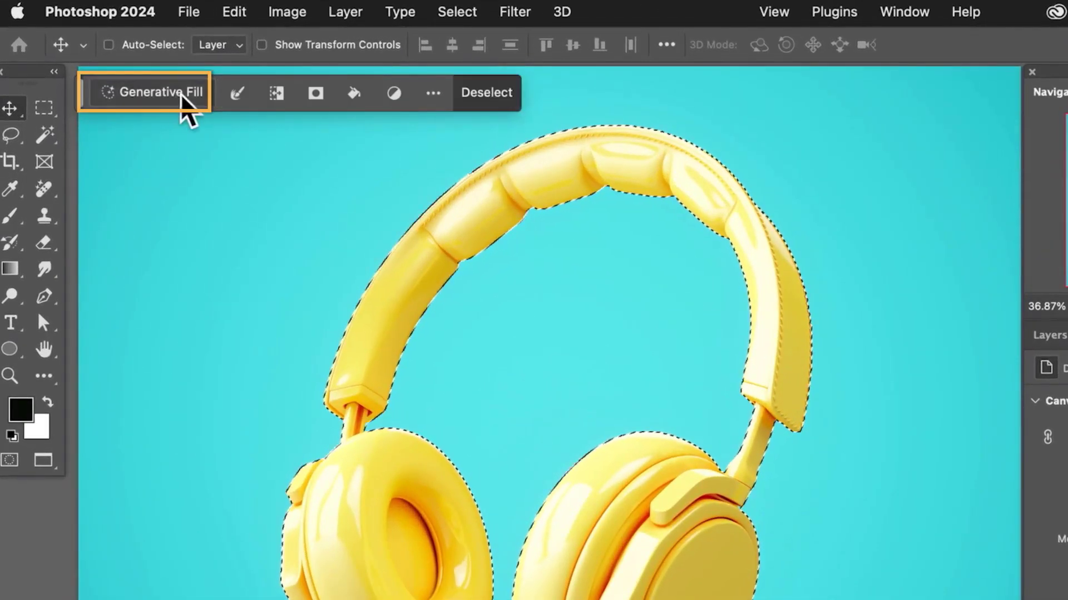
click(238, 93)
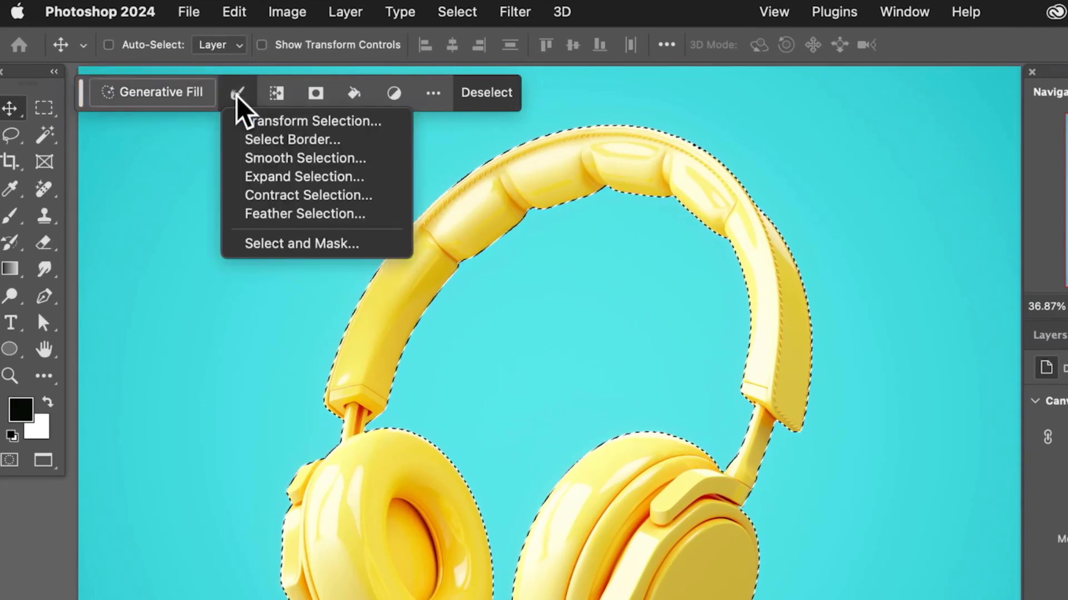
click(286, 195)
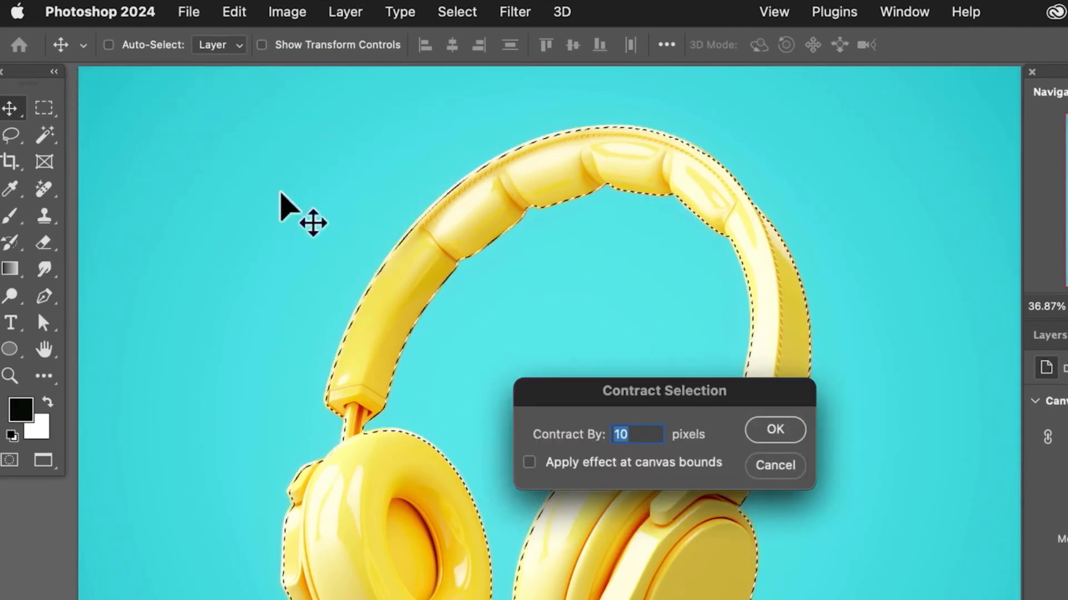
key(Return)
- Invert the selection to cover the background and fill it with Generative Fill using the prompt "splash"
click(277, 100)
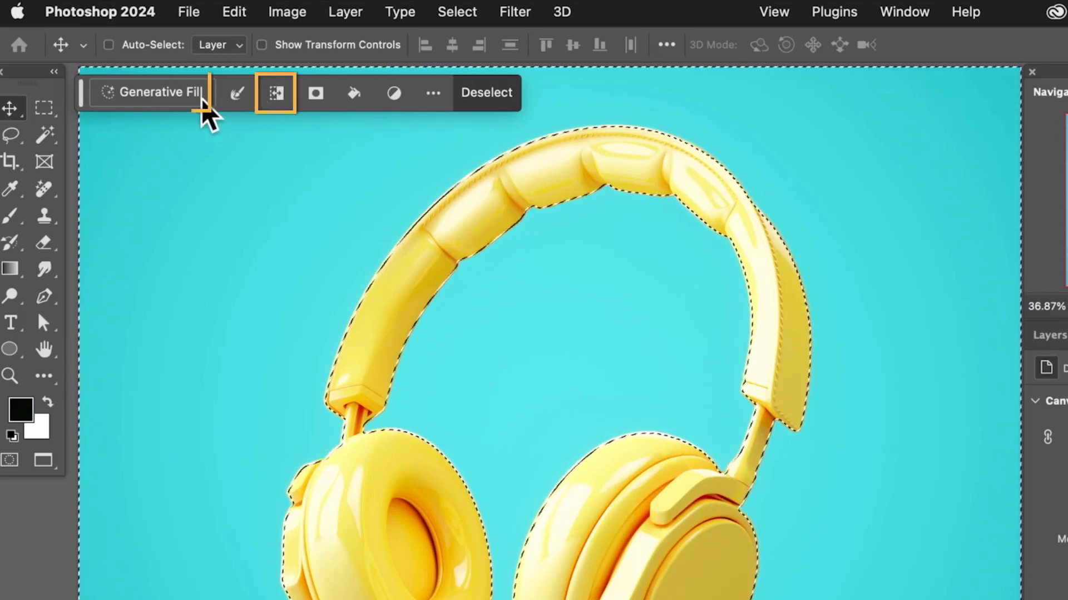
click(168, 99)
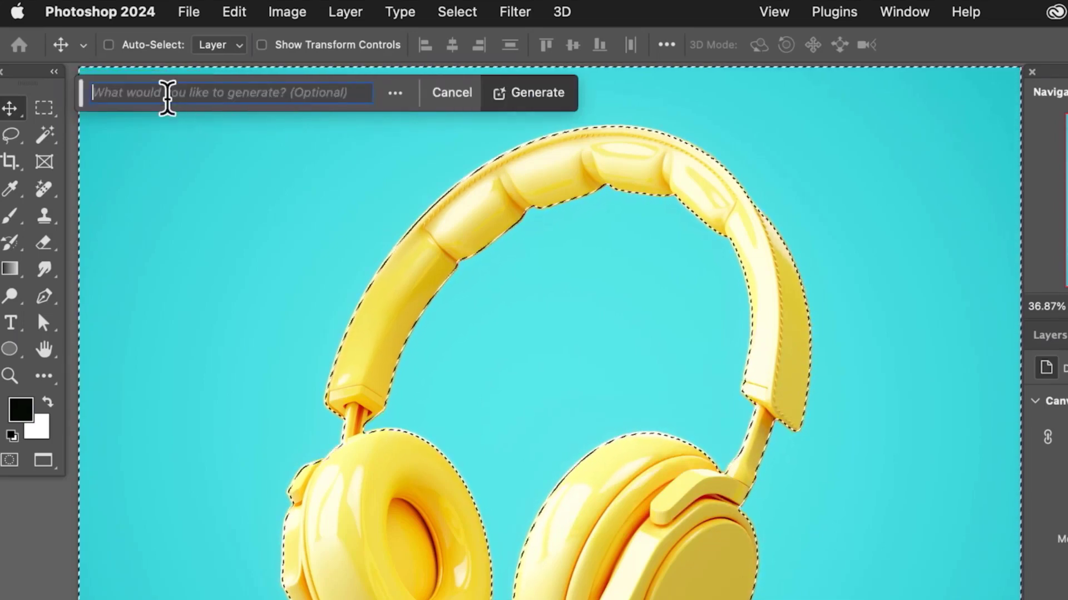
text(splash)
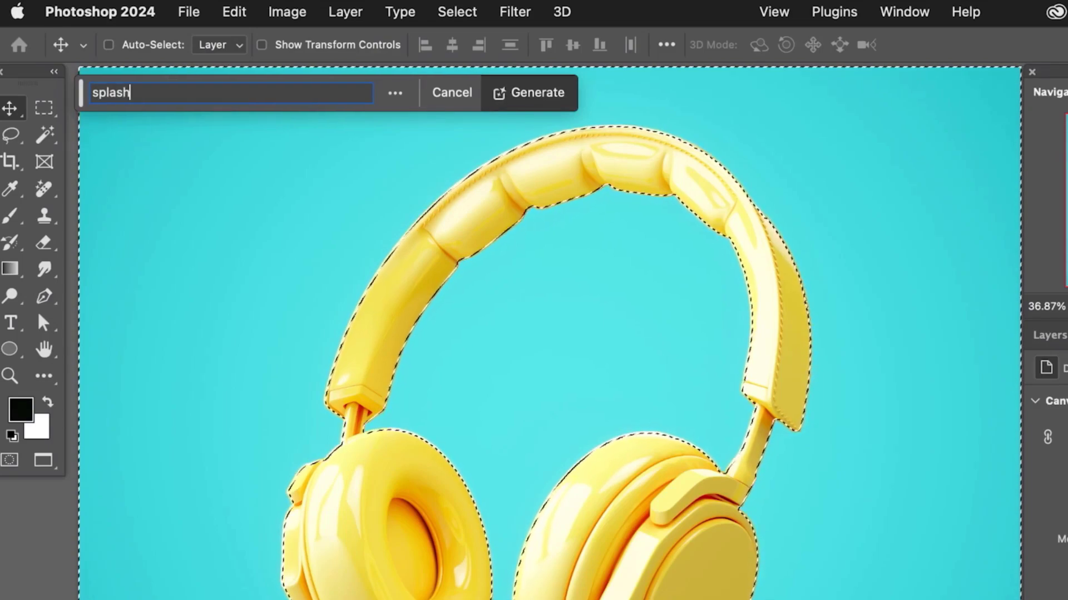
key(Return)
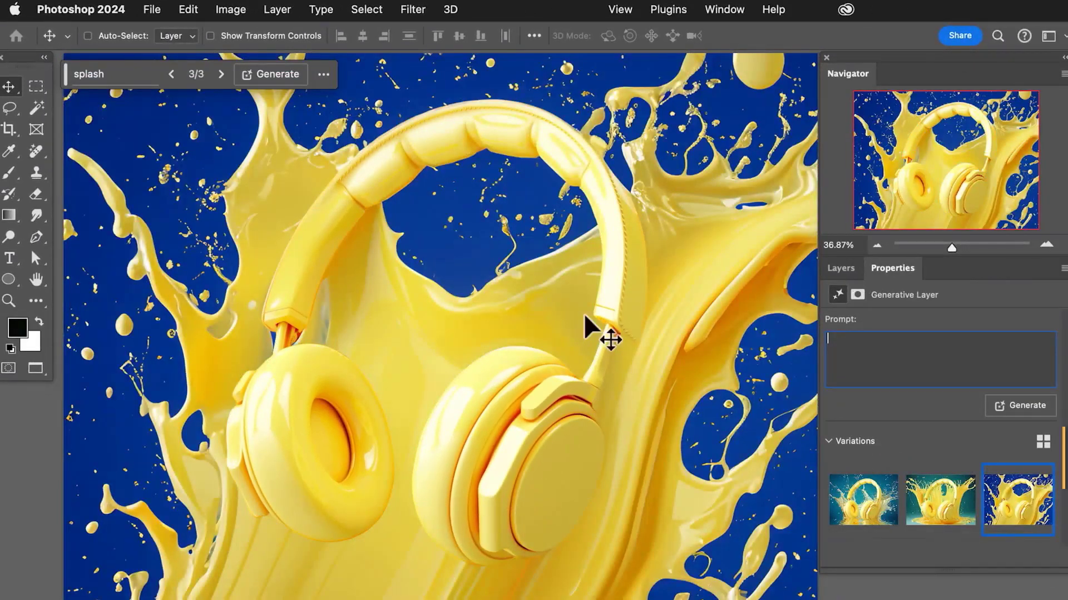
- Compare the three splash variations in order, finishing on the third
click(856, 511)
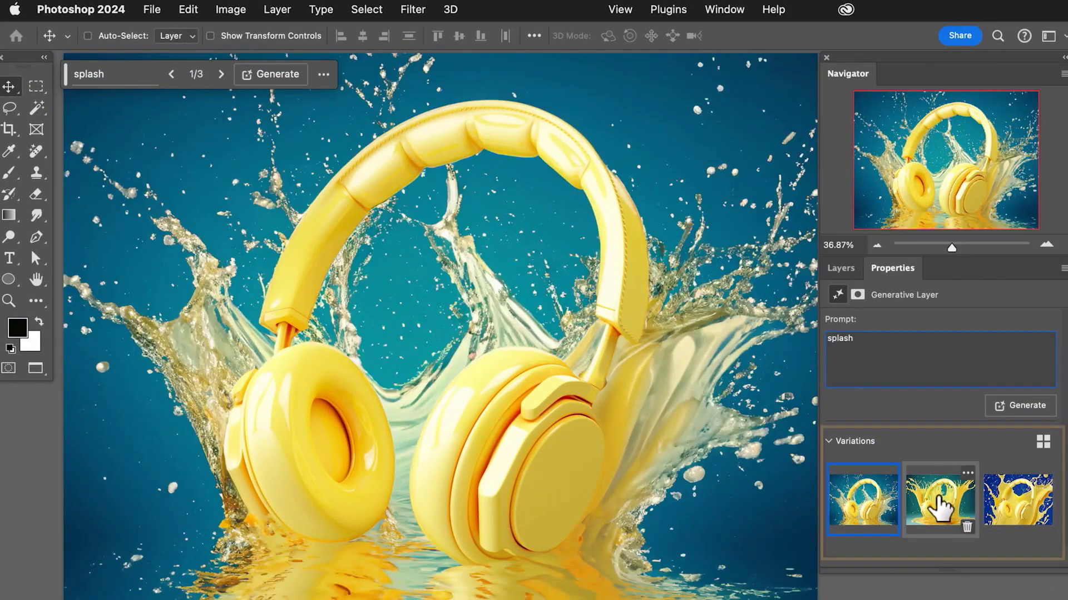
click(944, 505)
click(1001, 504)
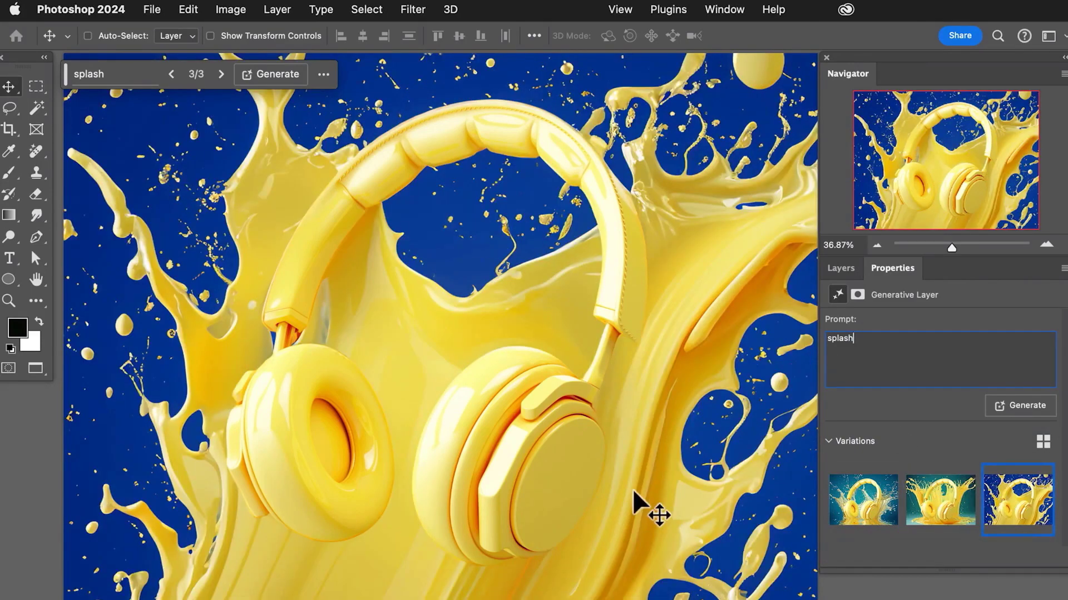
- Replace the generative layer's prompt with "clouds in sky" and generate new backgrounds
double_click(865, 361)
text(clouds in sky)
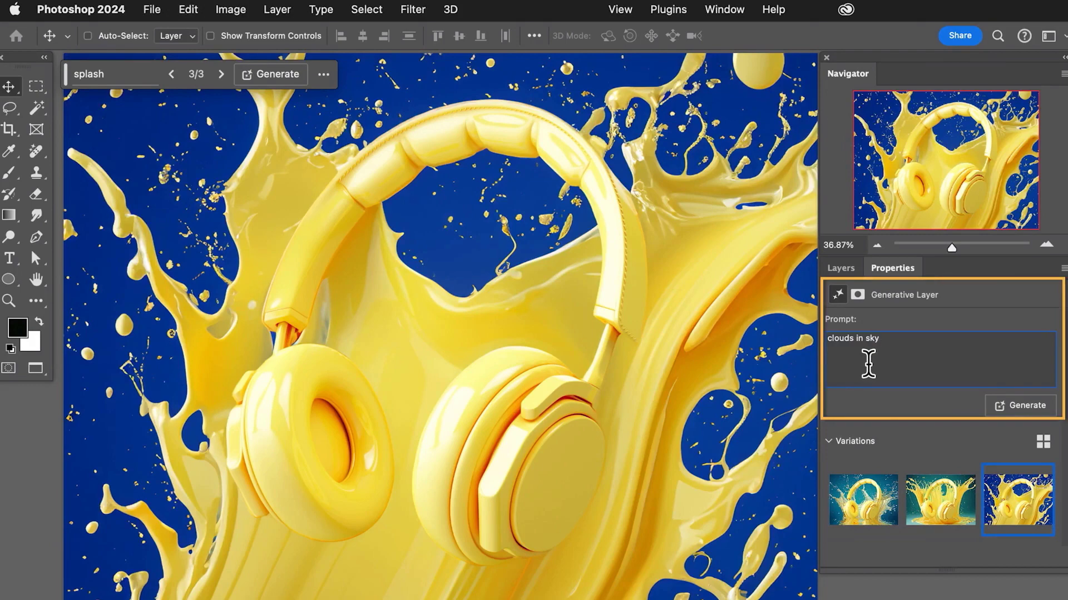
click(1023, 407)
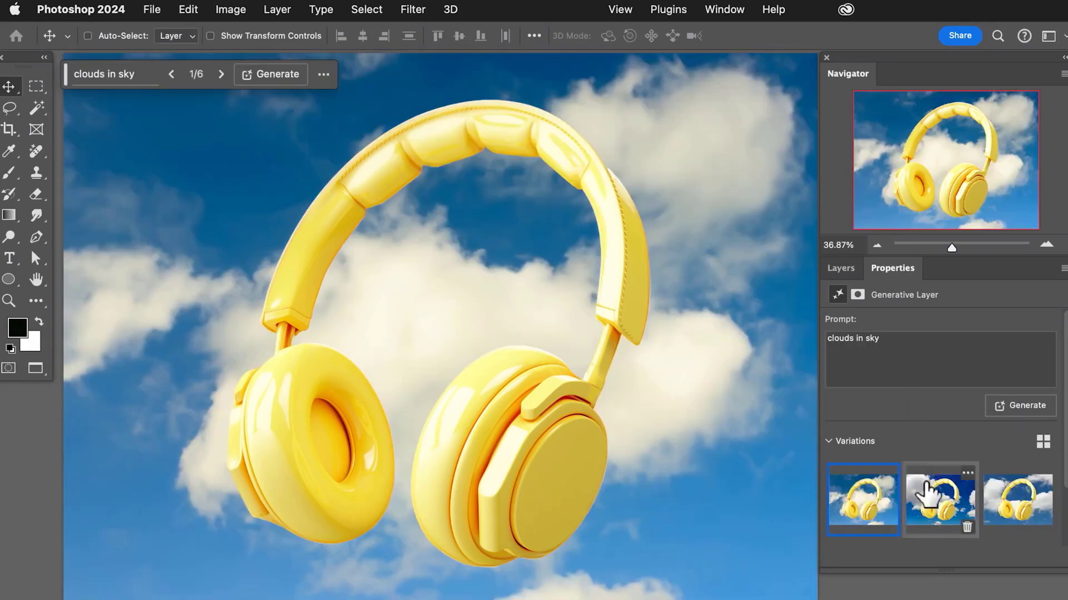
- Compare the second and third cloud variations, and return to the first
click(924, 492)
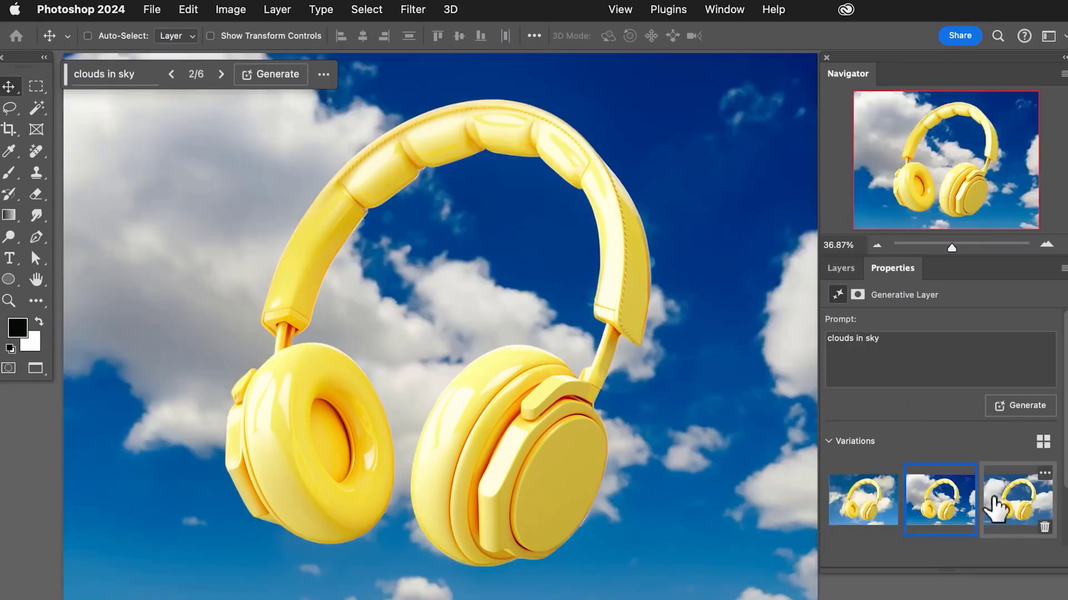
click(996, 504)
click(856, 507)
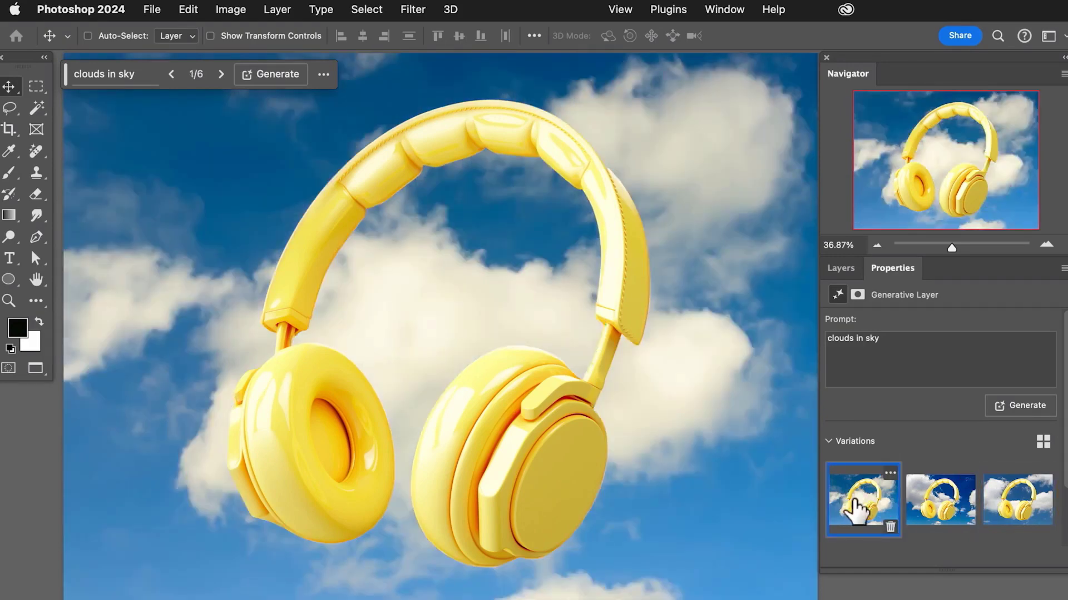
- Generate a new background from the prompt "professional music studio yellow with speakers and instruments and mixing boards" and apply its third variation
click(885, 365)
key(super+a)
text(professional music studio yellow with speakers and instruments and mixing boards)
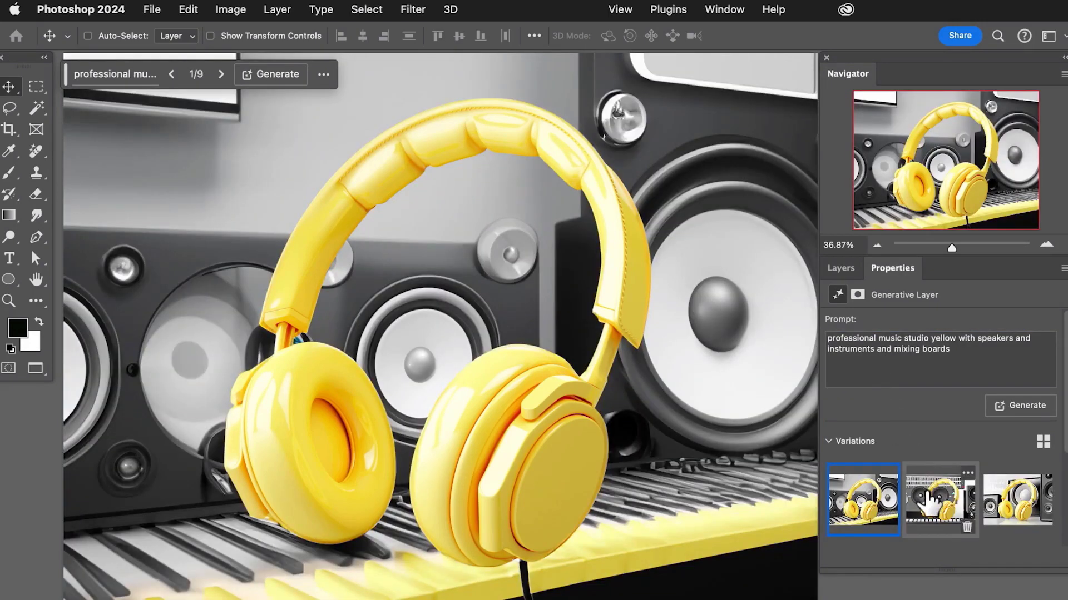
click(933, 496)
click(998, 500)
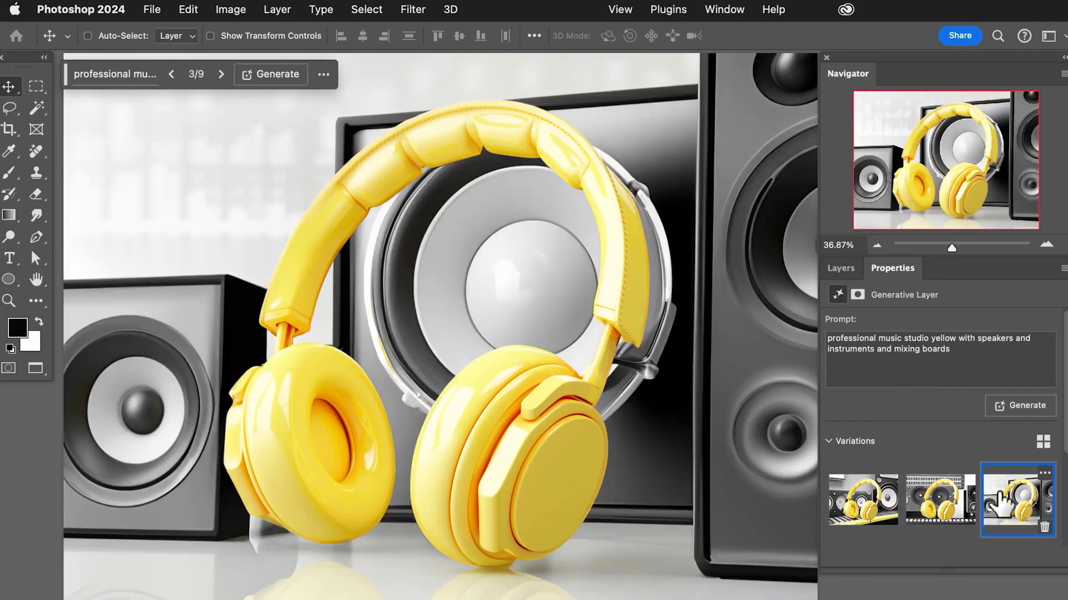
- Replace the prompt with "headphones smashing rocks" and generate another set of backgrounds
click(962, 369)
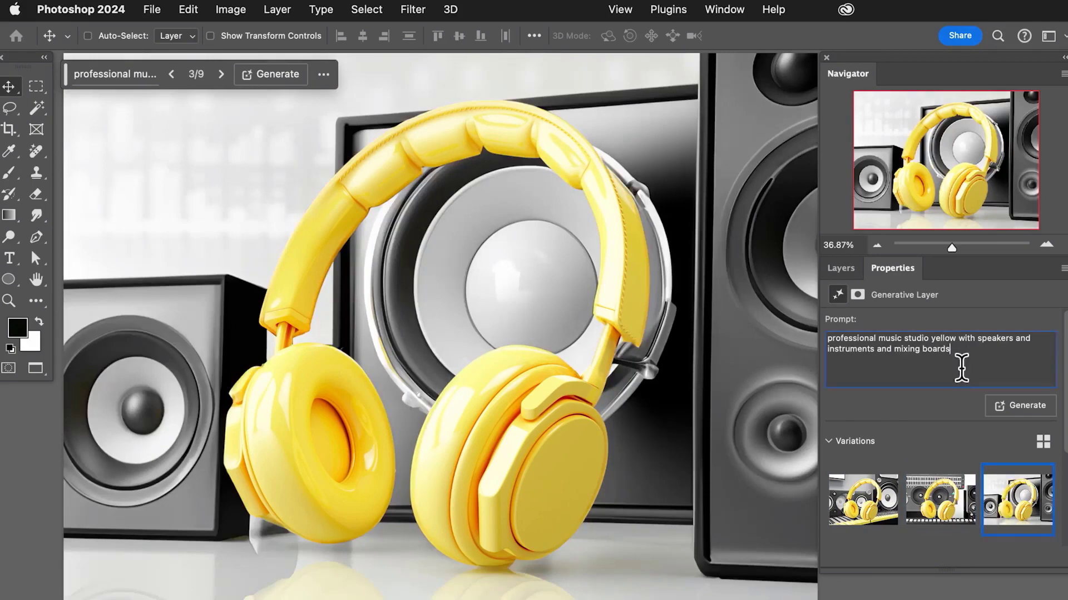
key(super+a)
text(headphones smashing rocks)
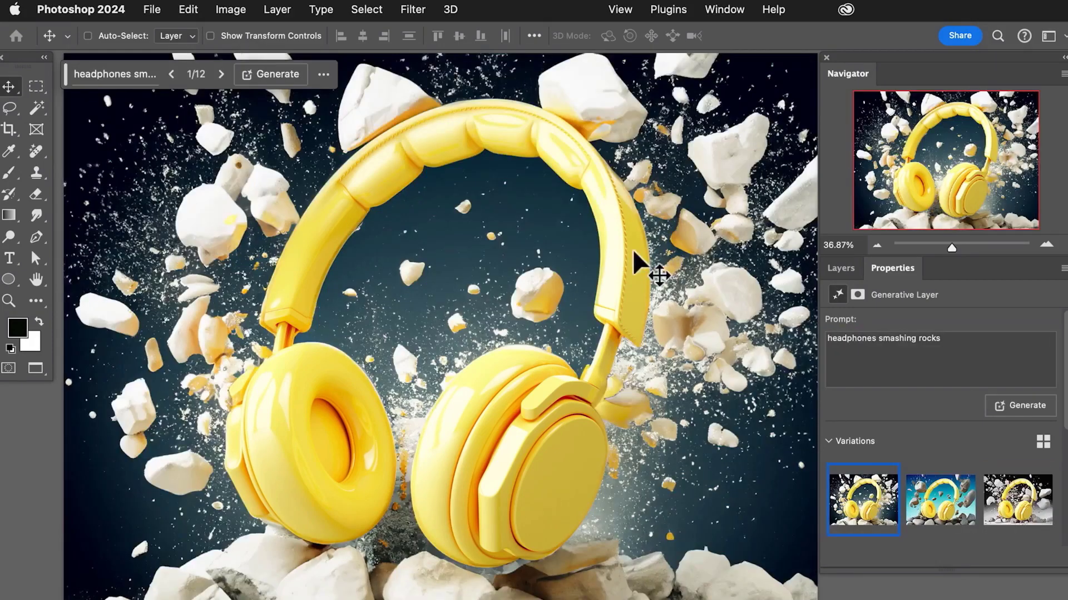
- Compare the smashing-rocks variations, return to the first one, and browse the earlier generated variations
click(940, 501)
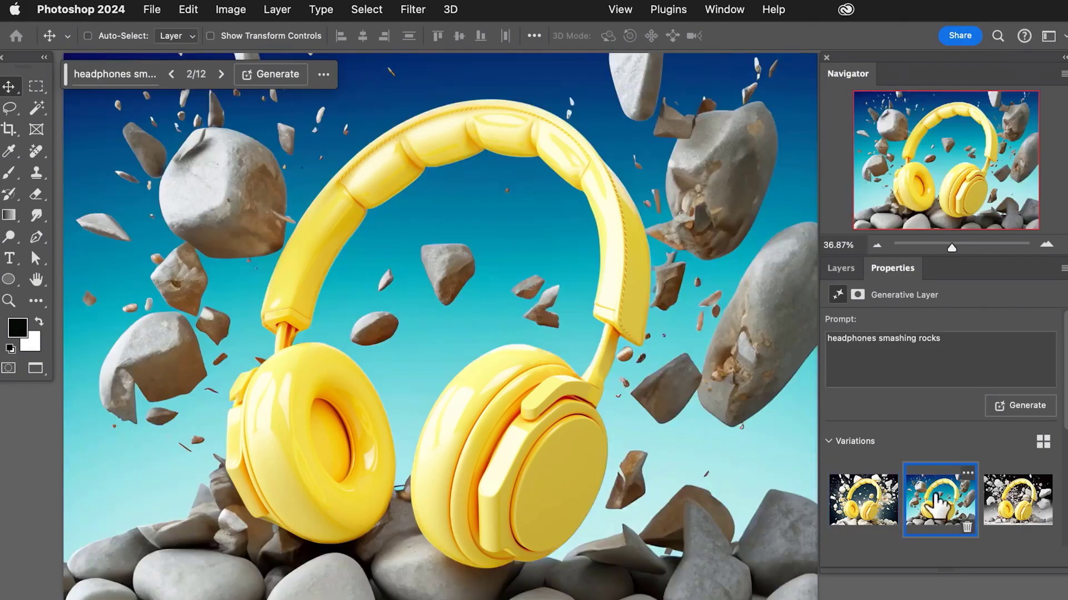
click(994, 503)
click(863, 501)
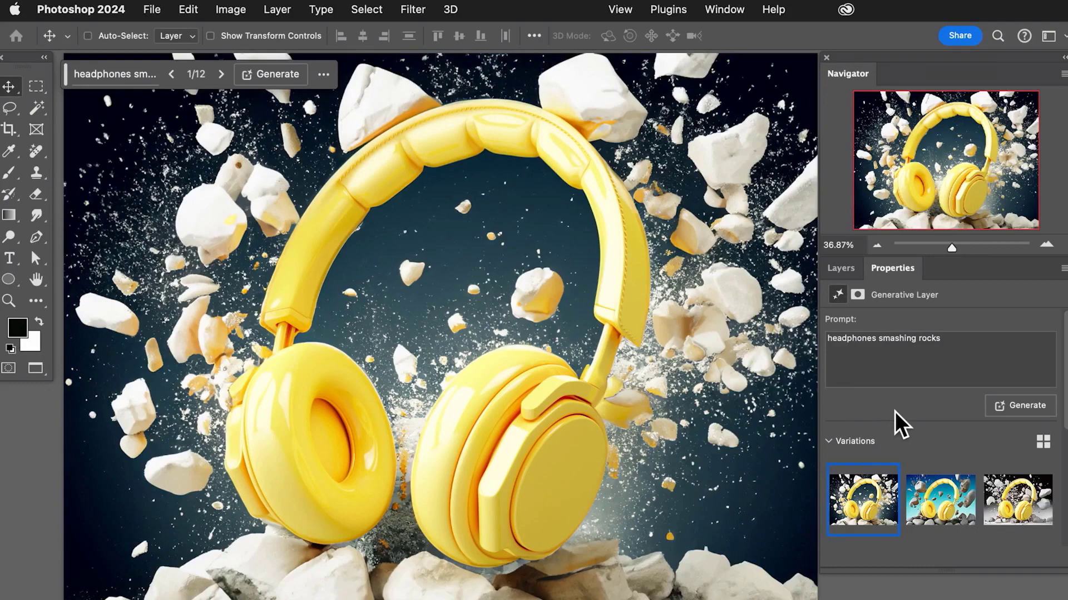
scroll(895, 442, down, 5)
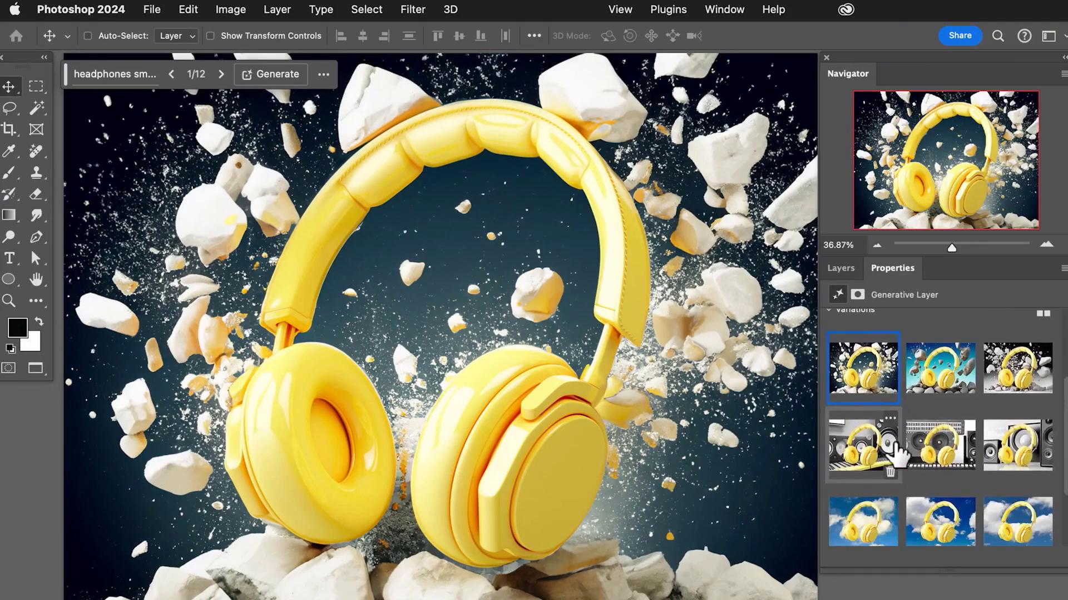
- Preview the earlier music-studio, cloud and splash variations, and return to the first smashing-rocks variation
click(852, 440)
scroll(853, 438, down, 3)
click(858, 440)
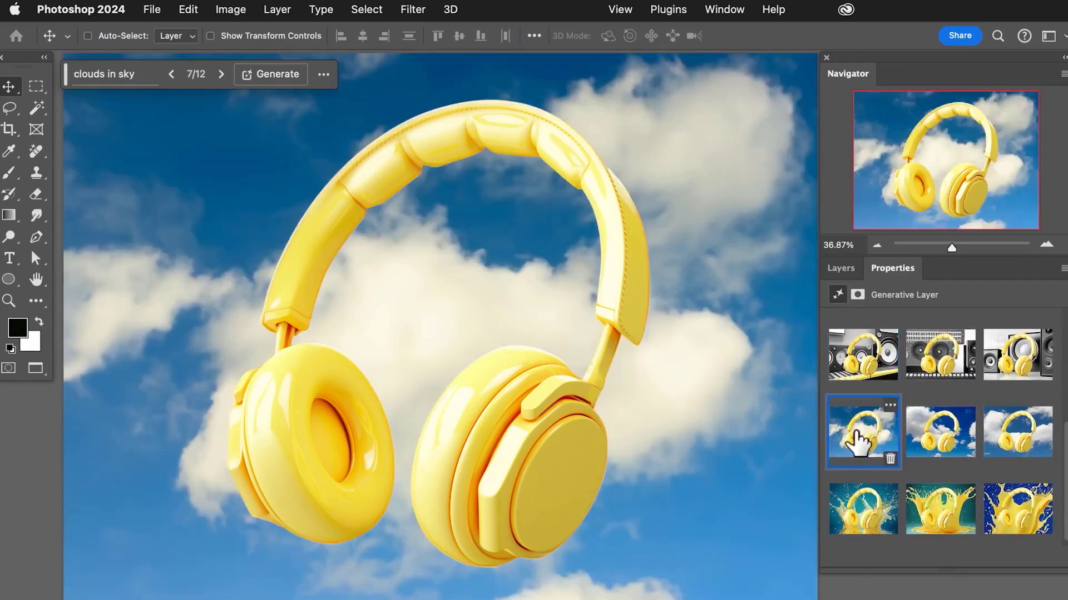
click(862, 506)
scroll(859, 522, up, 5)
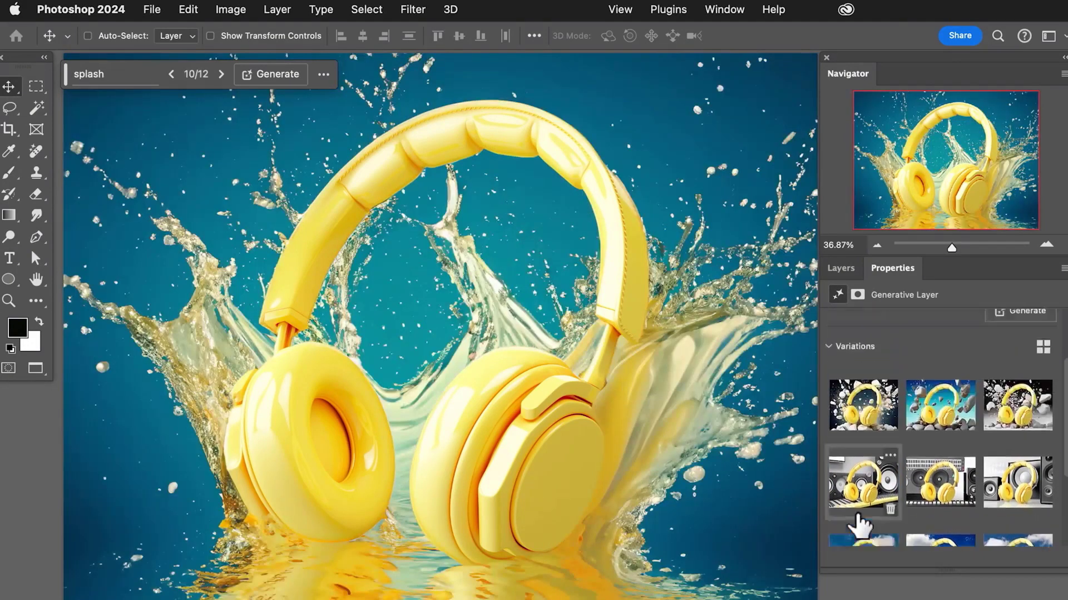
scroll(861, 523, up, 2)
click(857, 442)
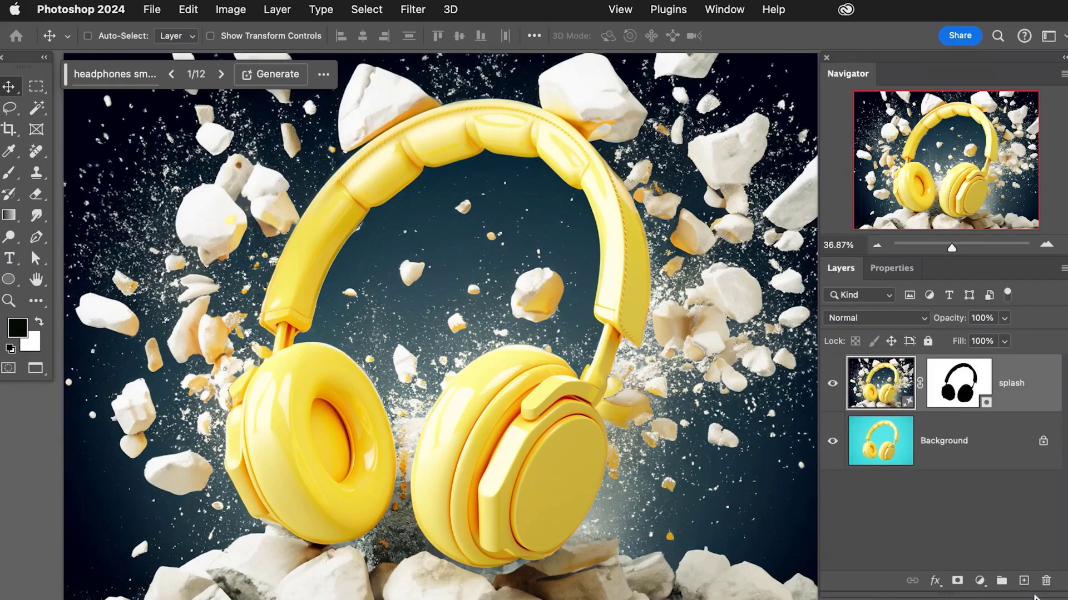
- Add four empty layers above the splash generative layer
click(1023, 580)
click(1023, 580)
click(1023, 580)
click(1023, 581)
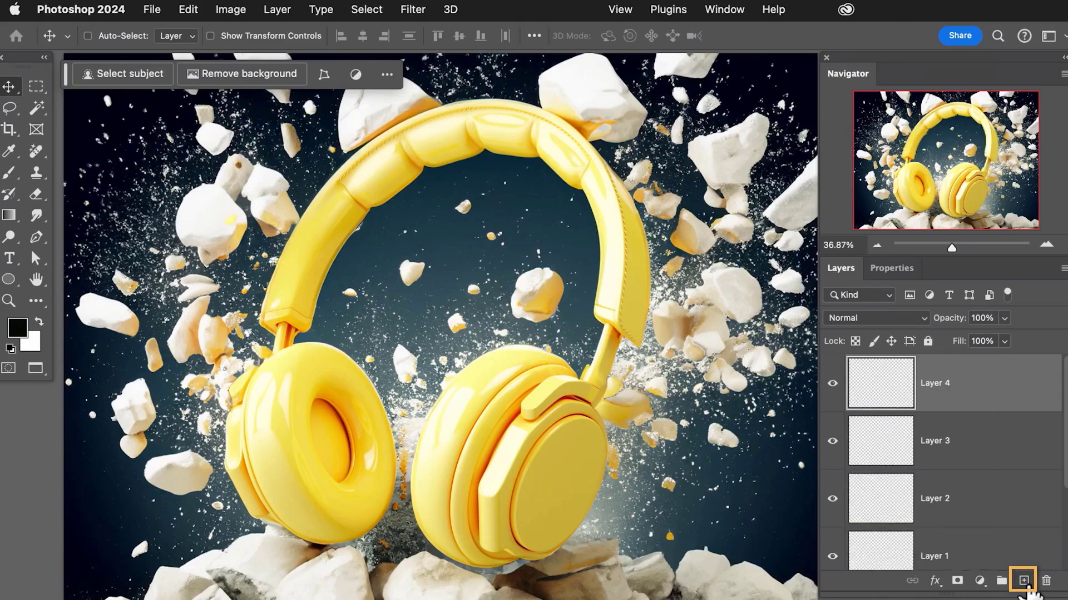
- Use Apply Image on Layer 1 with the merged RGB source to copy the smashing-rocks composite onto it
scroll(943, 440, down, 2)
click(954, 527)
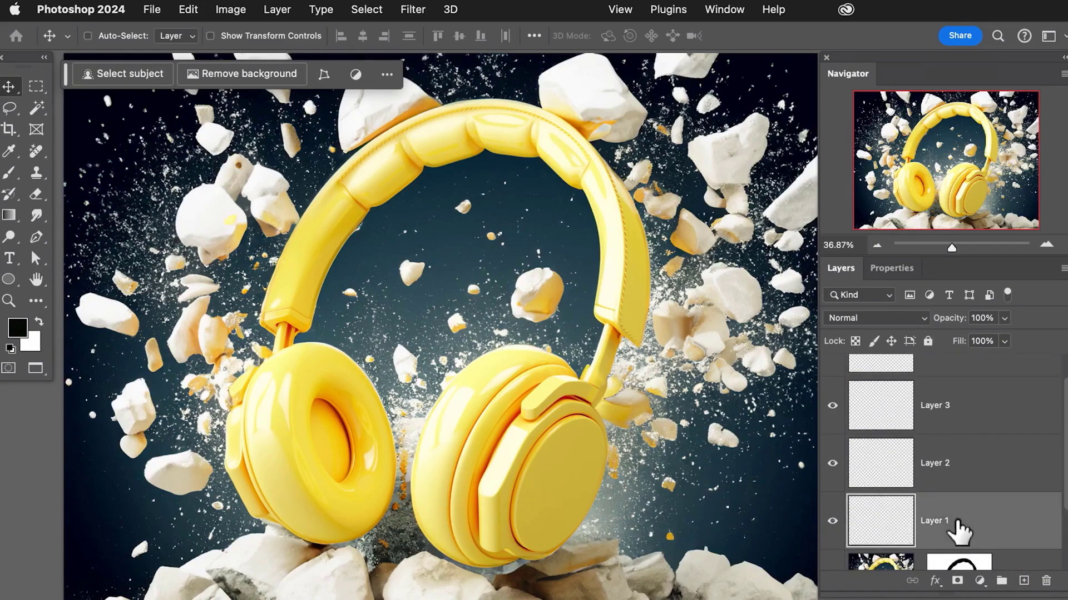
scroll(957, 531, down, 3)
click(231, 10)
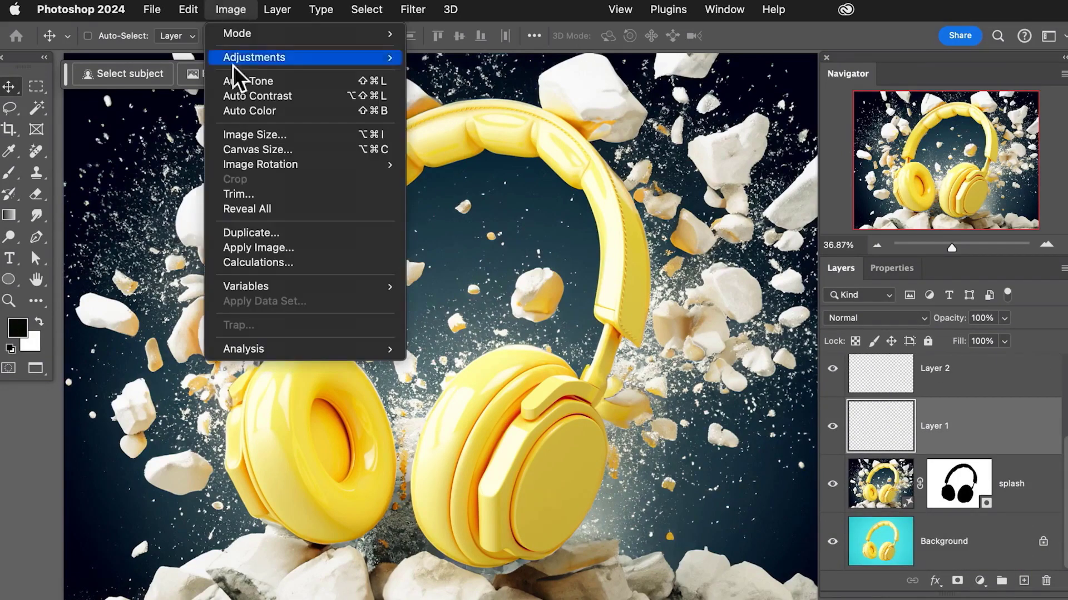
click(271, 252)
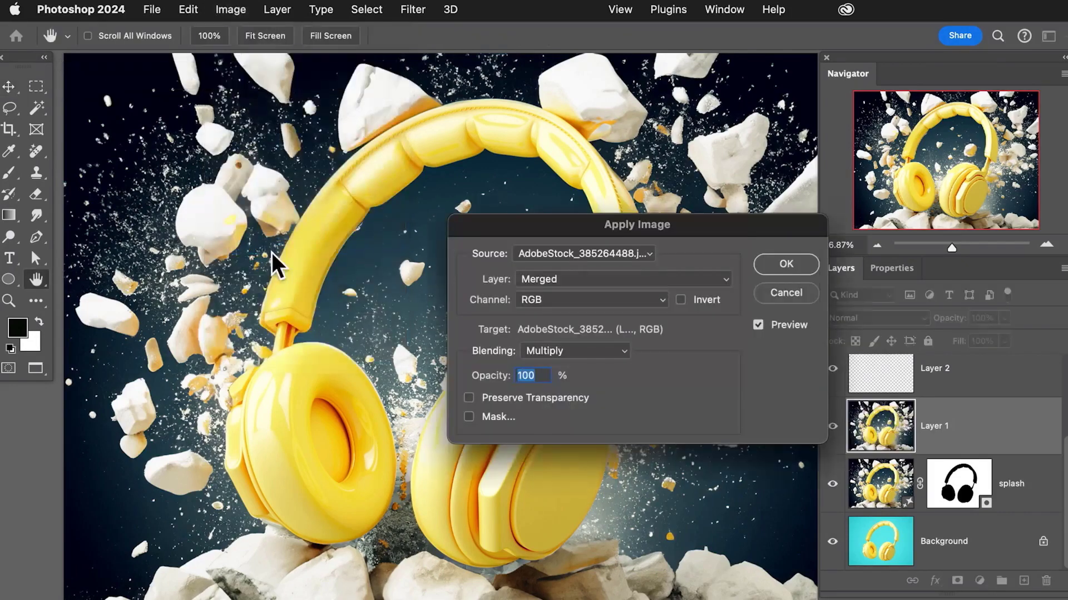
click(787, 261)
- Hide Layer 1 and switch the splash generative layer to the third music-studio variation
click(882, 485)
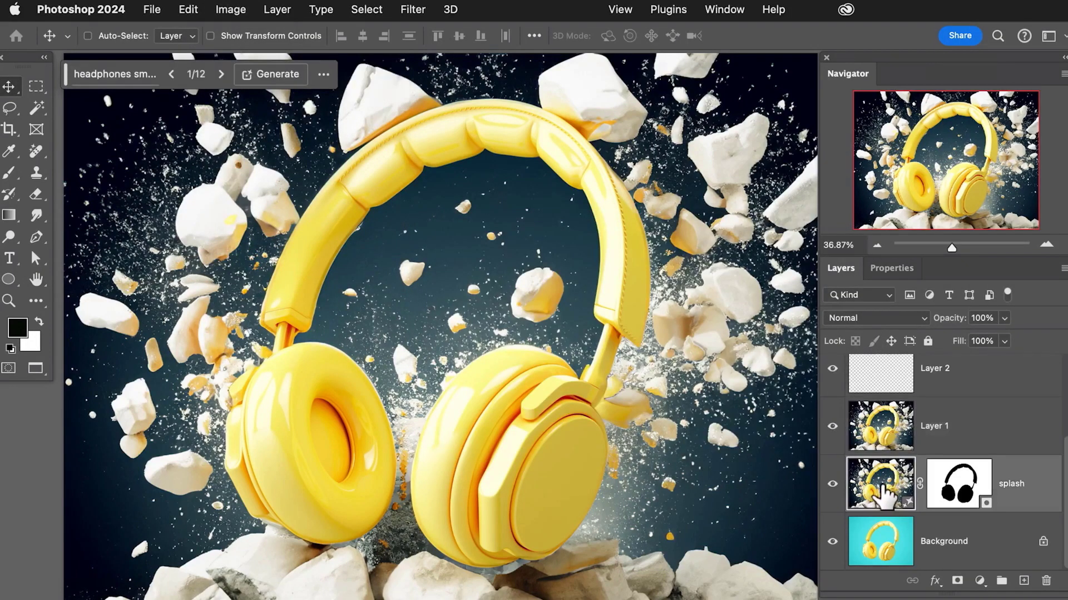
click(889, 438)
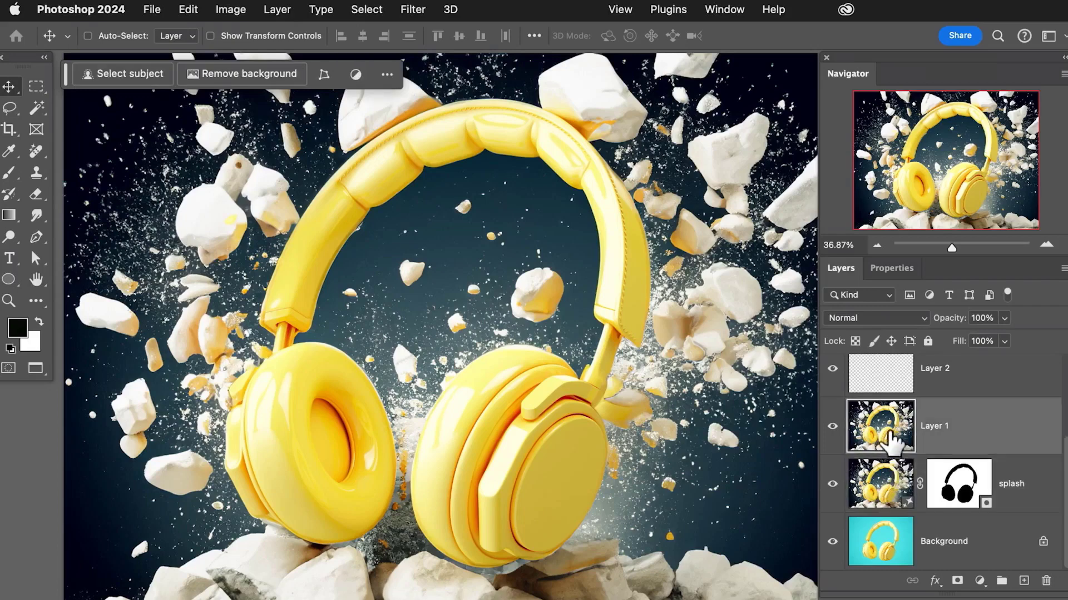
click(832, 426)
click(877, 483)
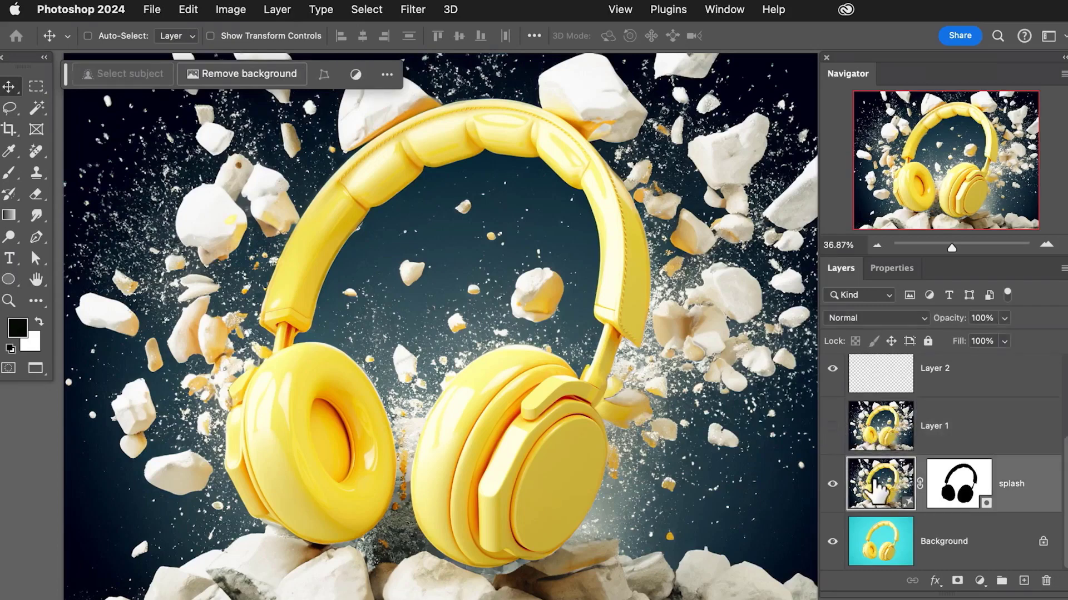
click(894, 270)
scroll(890, 490, down, 5)
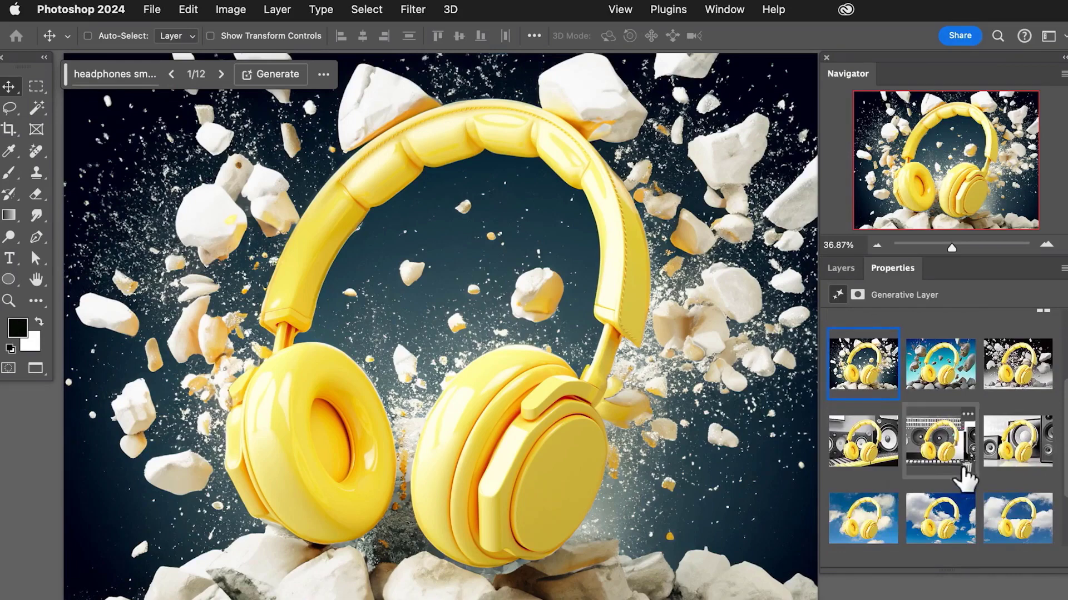
click(1005, 440)
- Use Apply Image on Layer 2 with the merged RGB source to copy the music-studio composite onto it
click(842, 272)
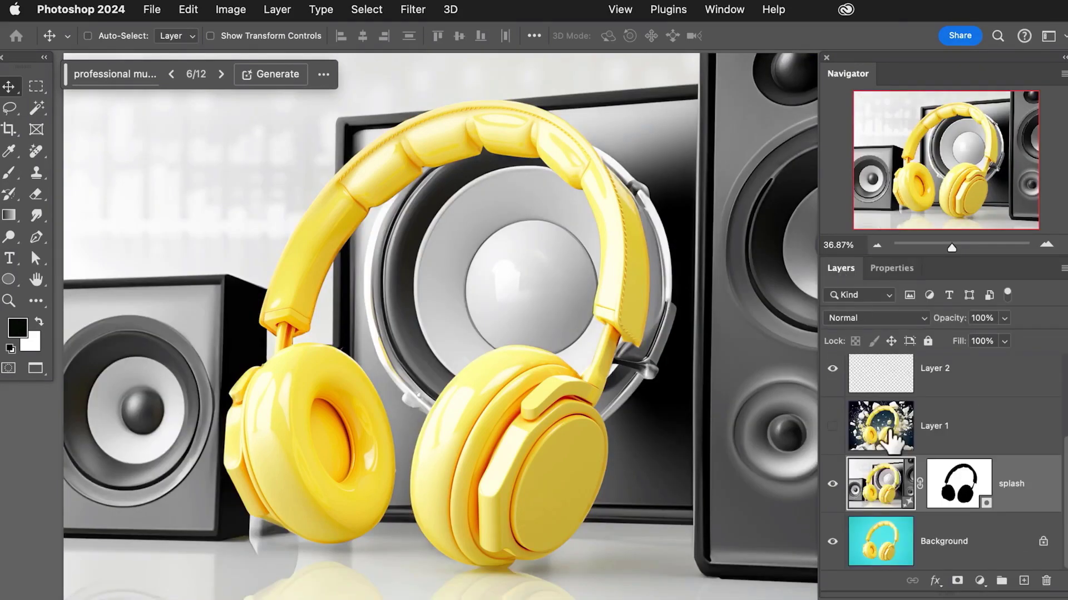
click(936, 383)
click(229, 11)
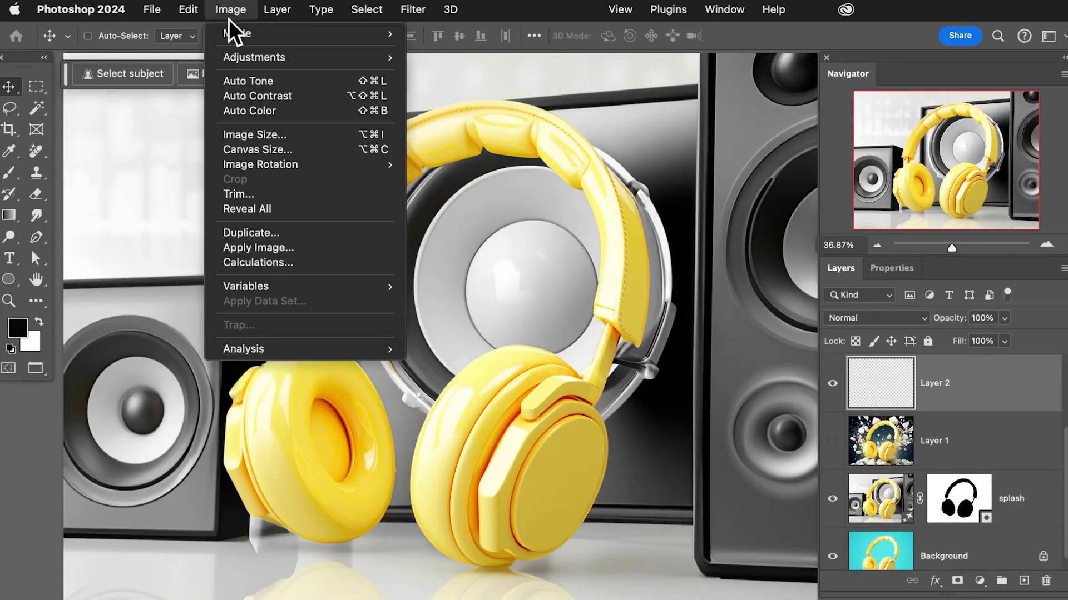
click(273, 248)
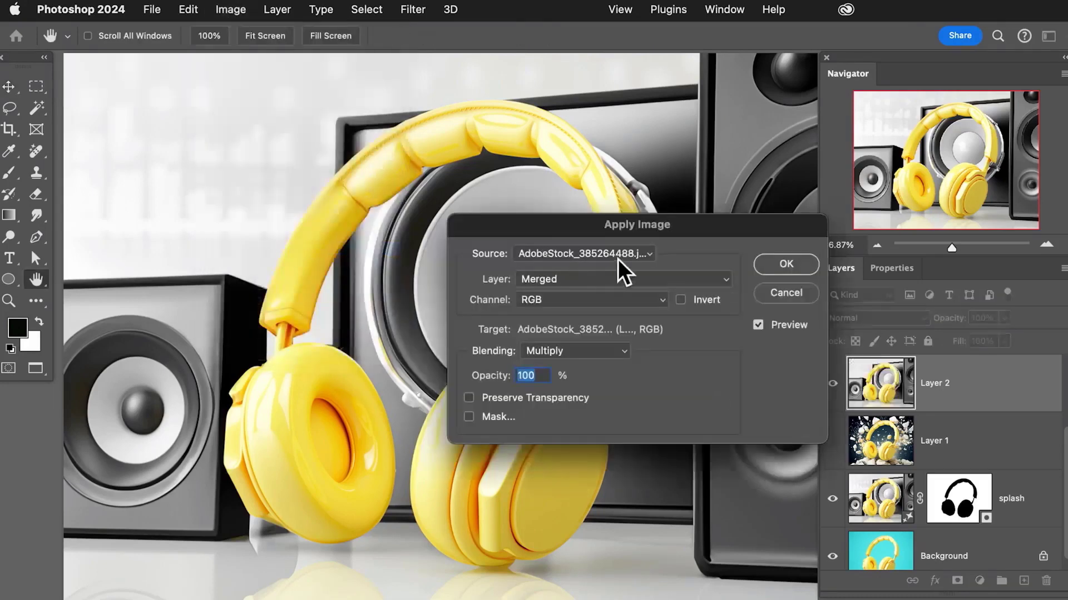
click(773, 266)
- Hide Layer 2 and switch the splash generative layer to the second "clouds in sky" variation
click(832, 383)
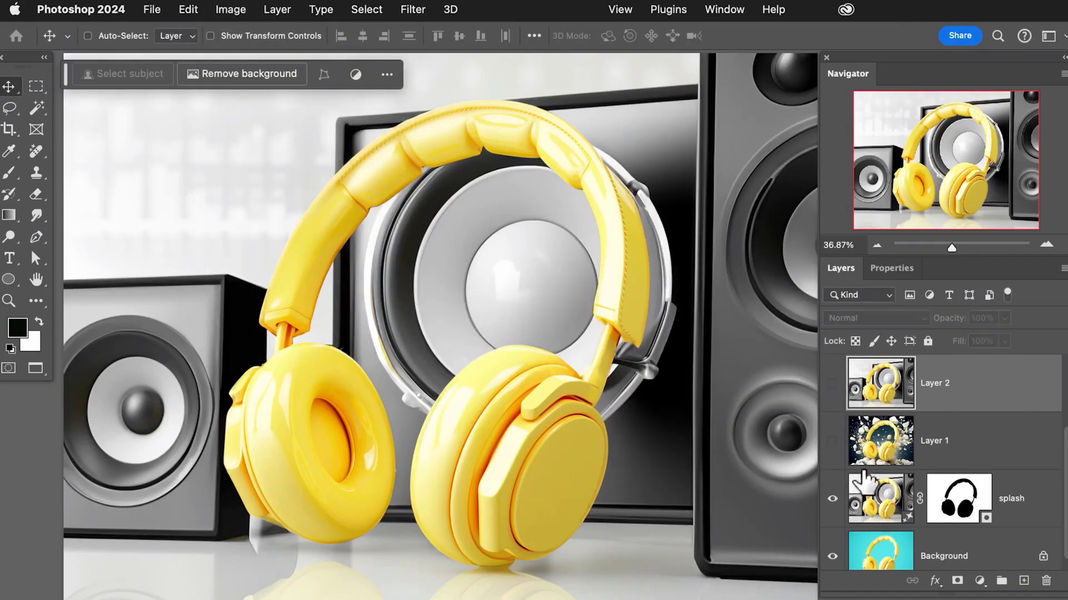
click(879, 492)
click(892, 269)
scroll(894, 423, down, 5)
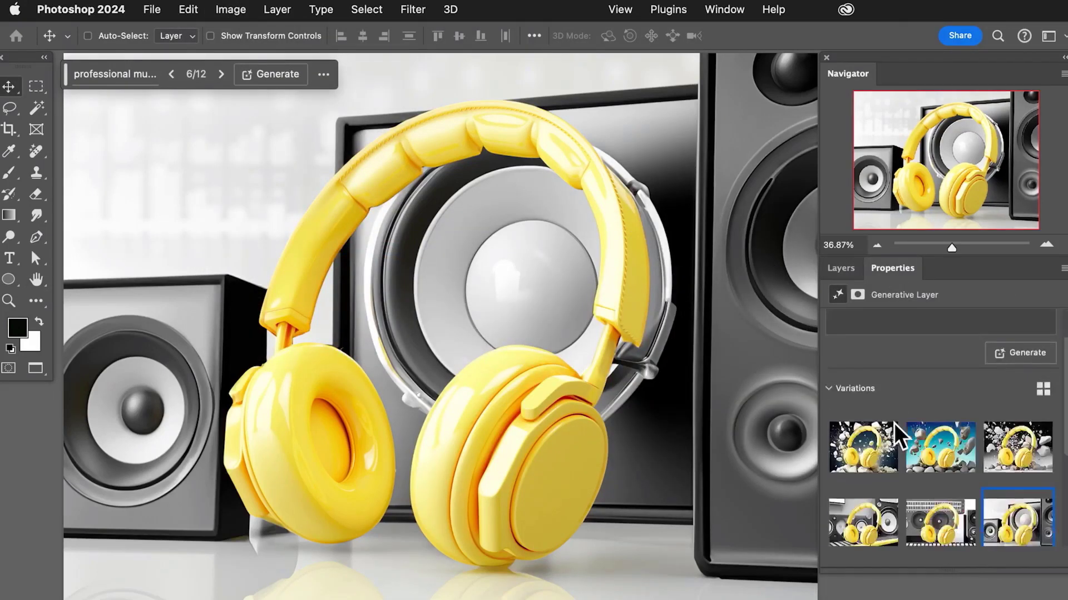
click(942, 442)
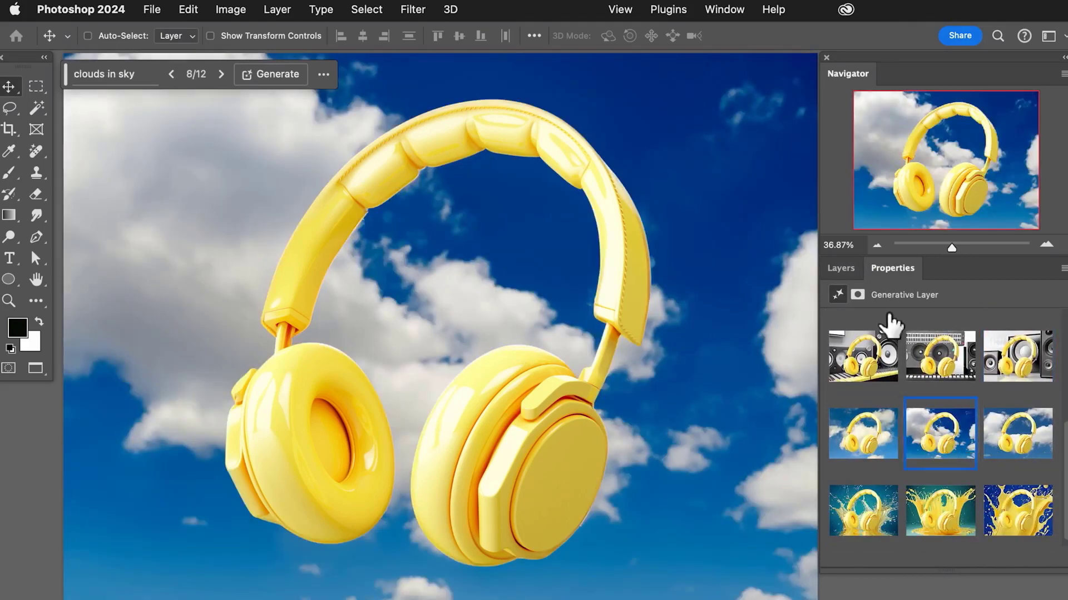
- Use Apply Image on Layer 3 to copy the merged cloud composite onto it
click(834, 269)
scroll(886, 441, up, 3)
click(887, 441)
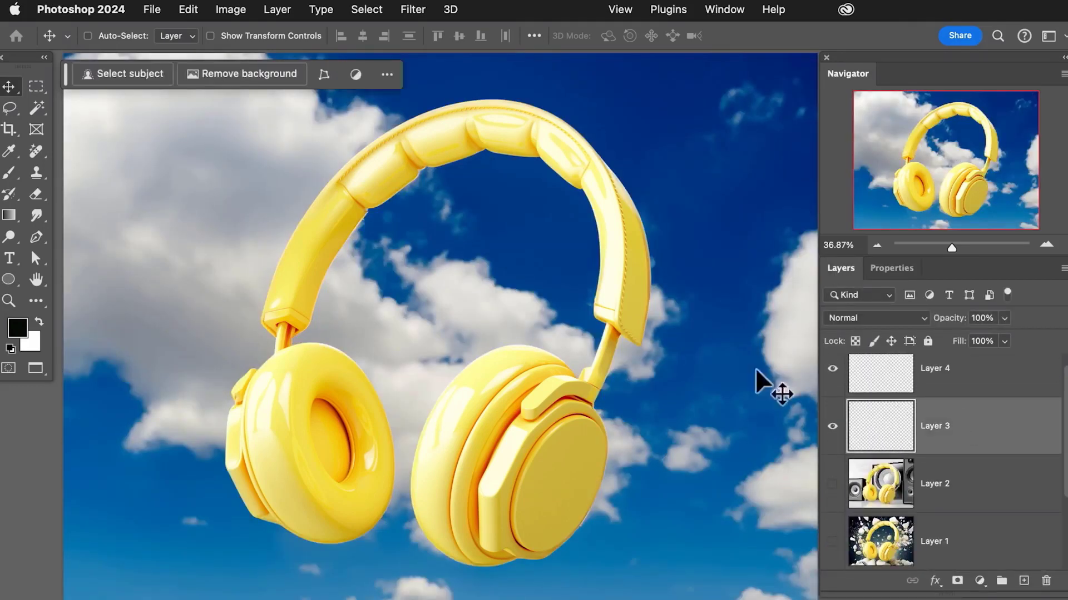
click(229, 8)
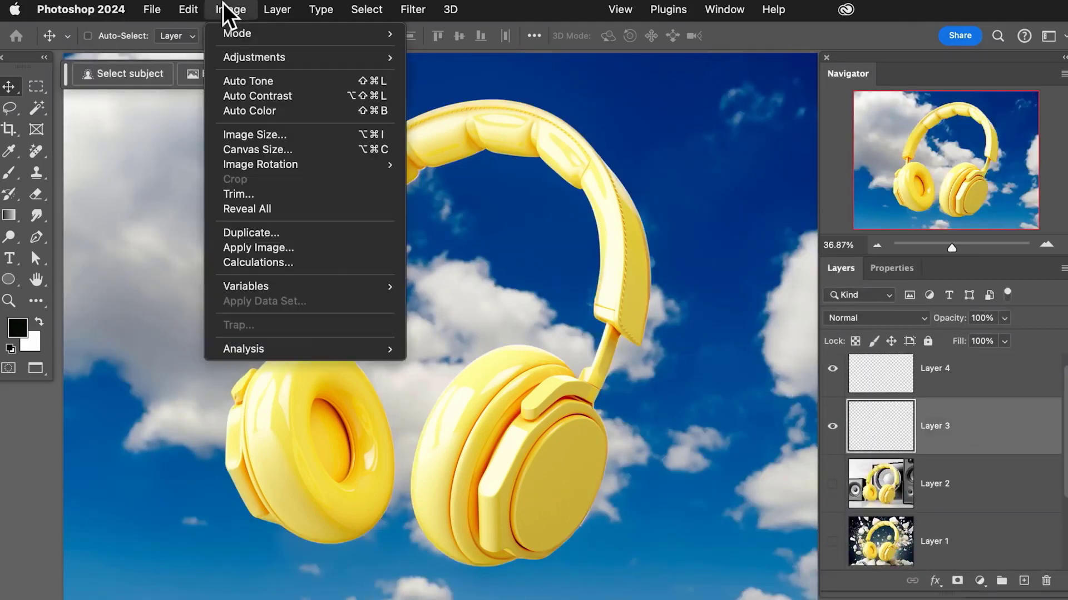
click(263, 245)
key(Return)
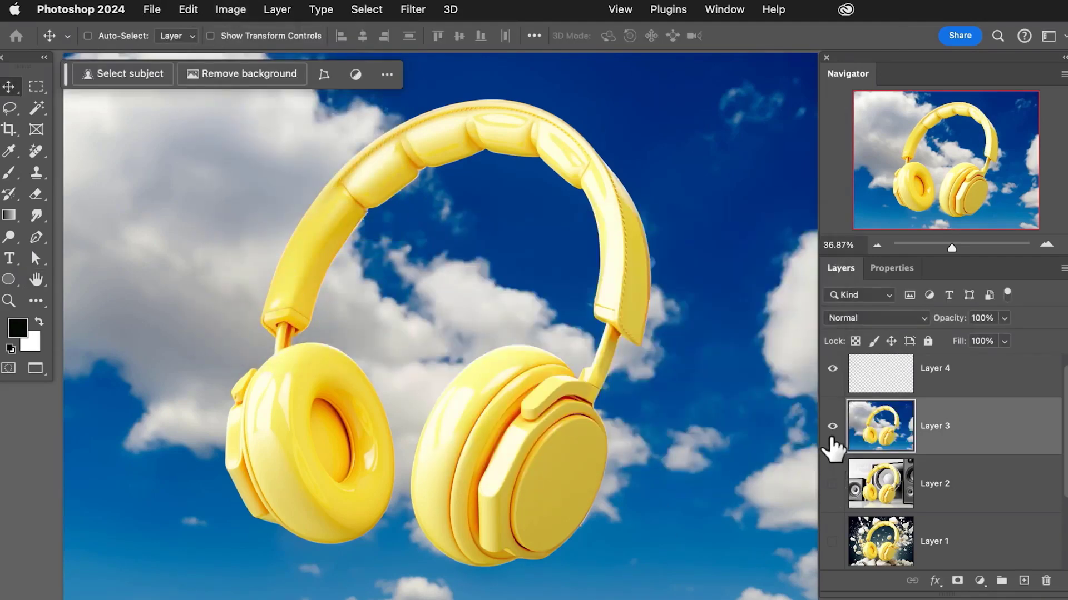
- Hide Layer 3 and switch the splash generative layer to the third splash variation with the blue backdrop
click(832, 427)
scroll(834, 441, down, 2)
click(880, 495)
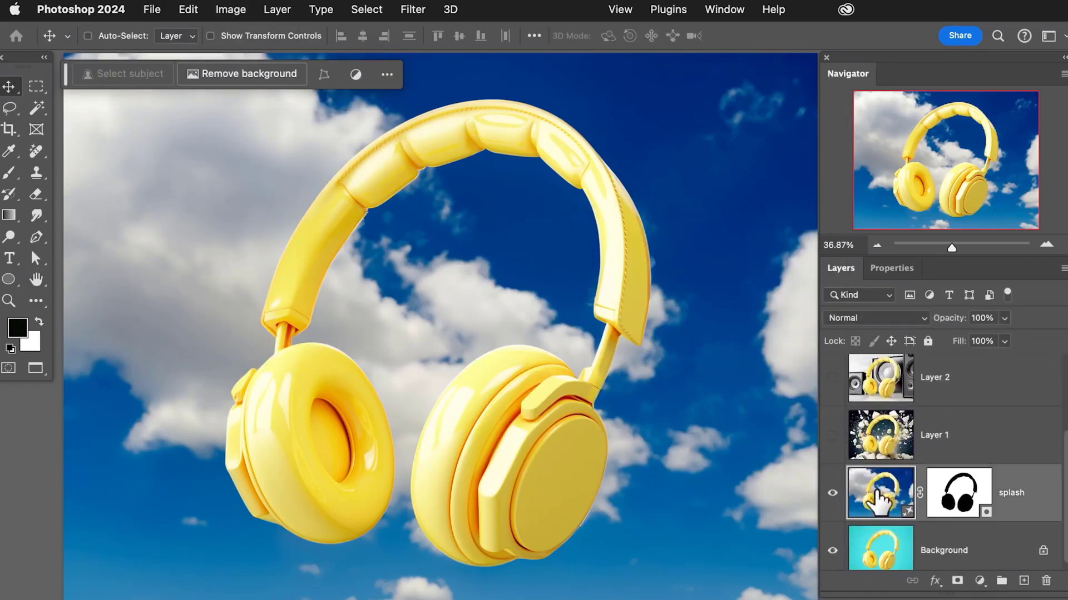
click(892, 269)
scroll(903, 441, down, 5)
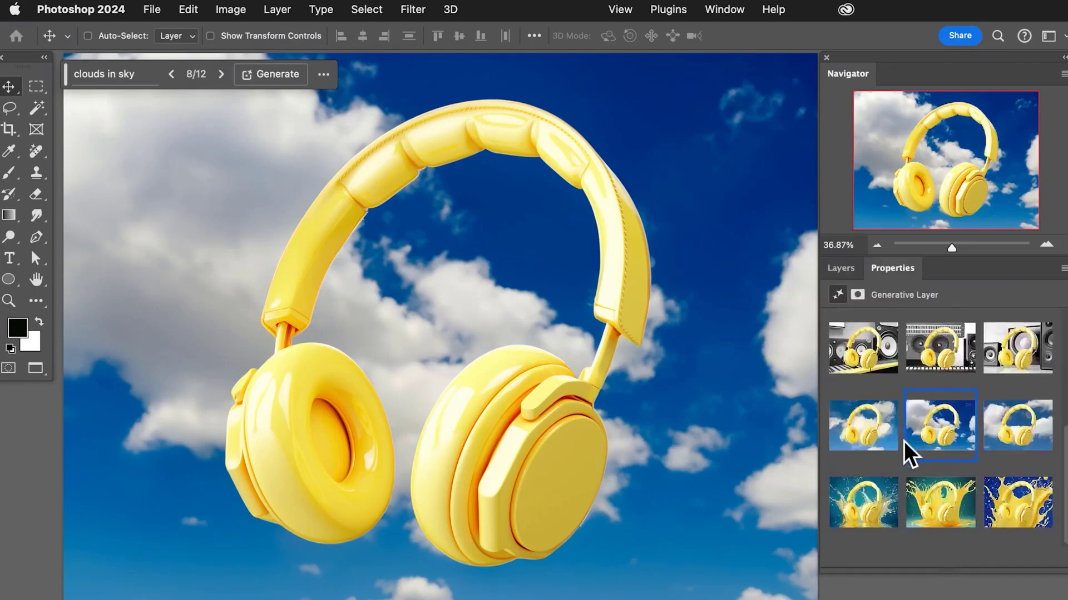
click(1013, 503)
- Use Apply Image on Layer 4 to copy the merged yellow-splash composite onto it
click(834, 268)
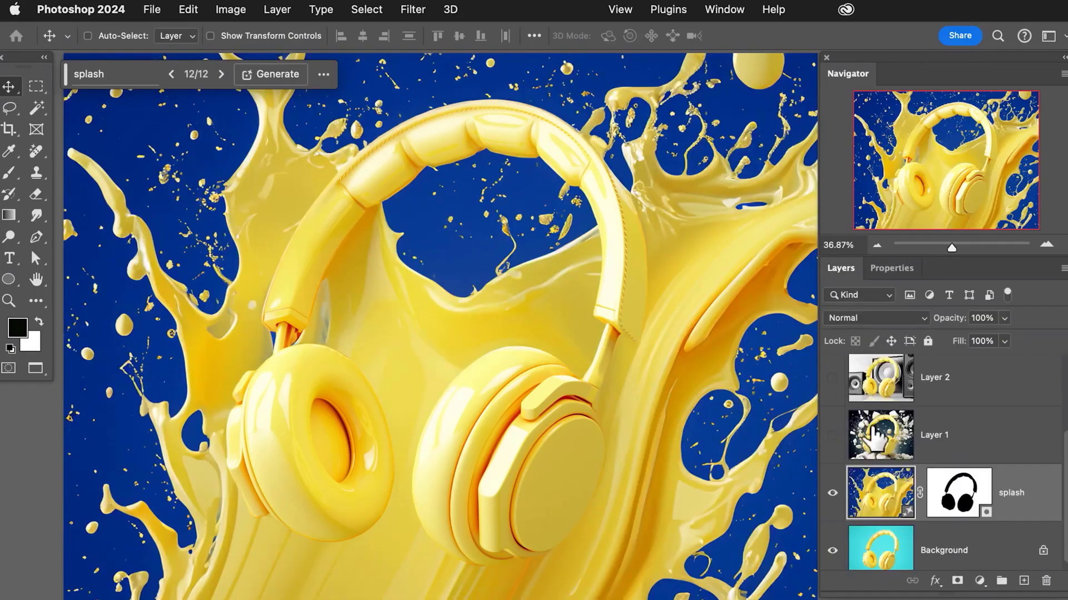
scroll(871, 428, up, 2)
click(889, 404)
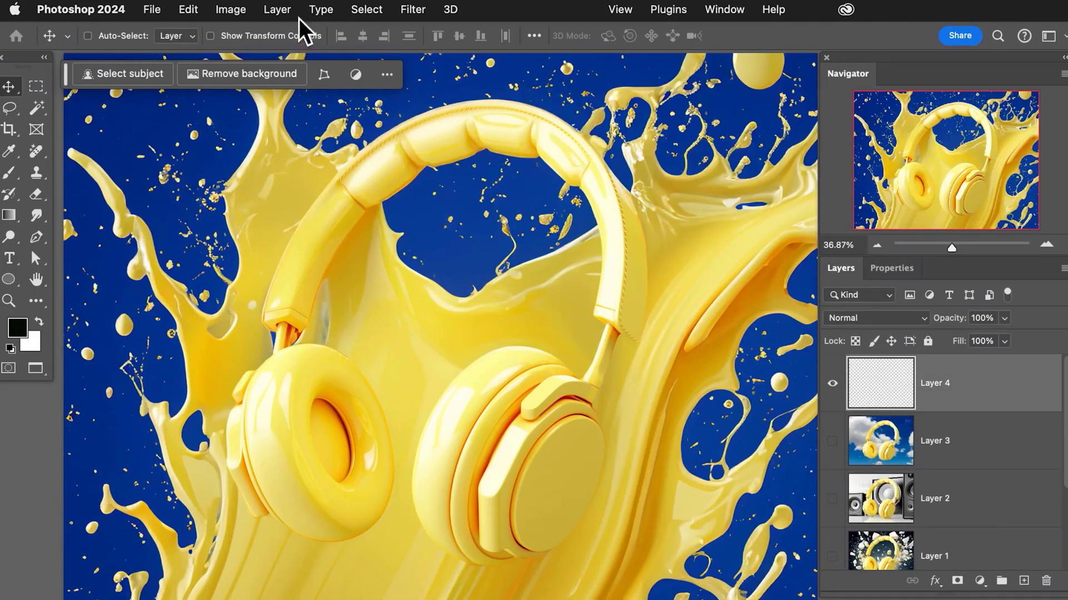
click(230, 10)
click(257, 246)
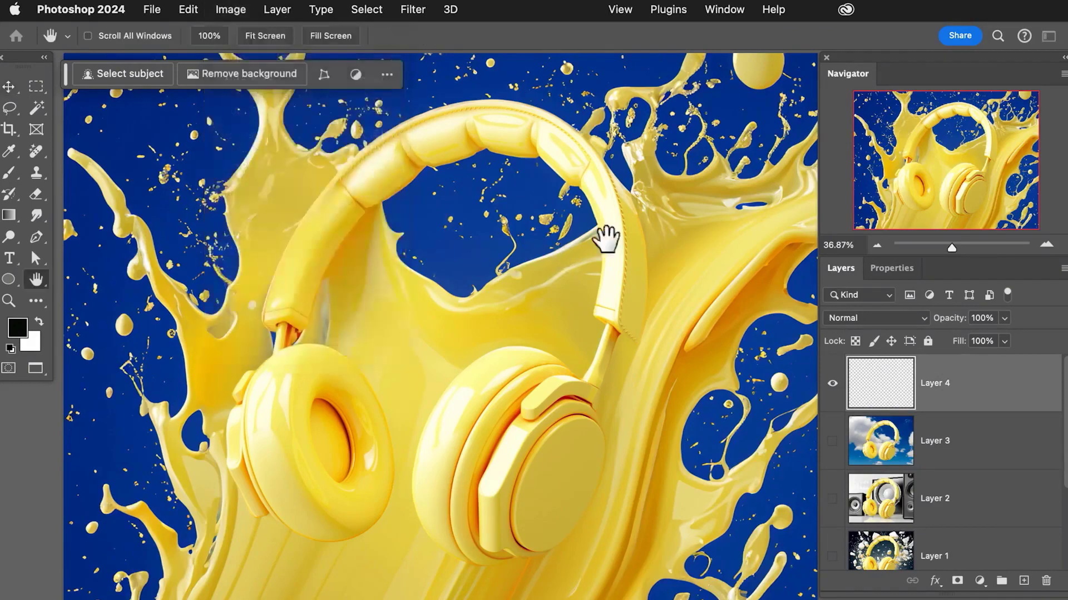
key(Return)
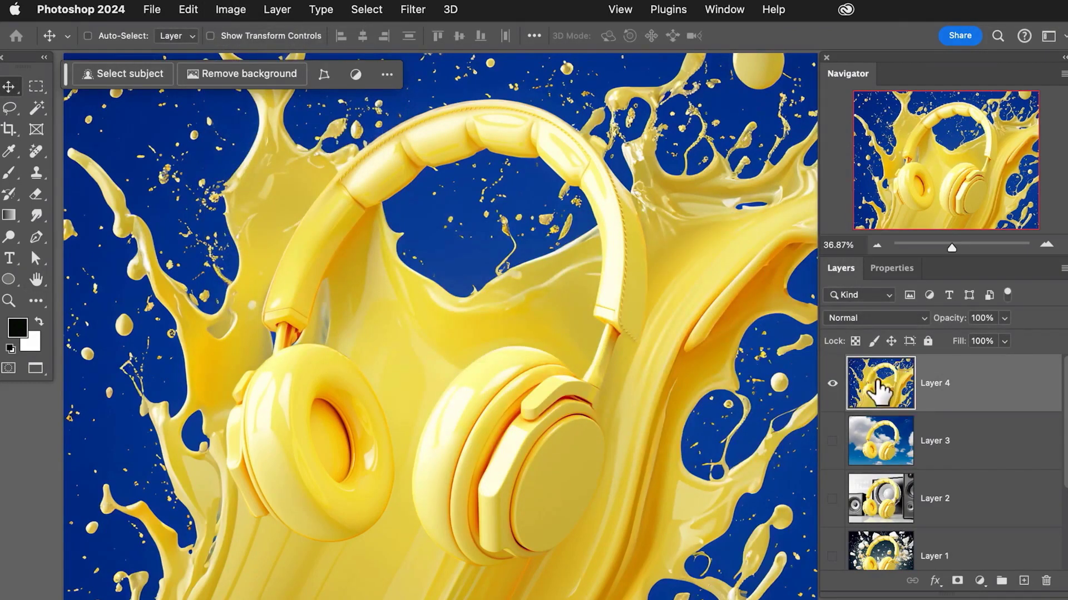
- Make Layers 3, 2 and 1 visible again and select Layer 4
click(889, 439)
drag(841, 430, 832, 497)
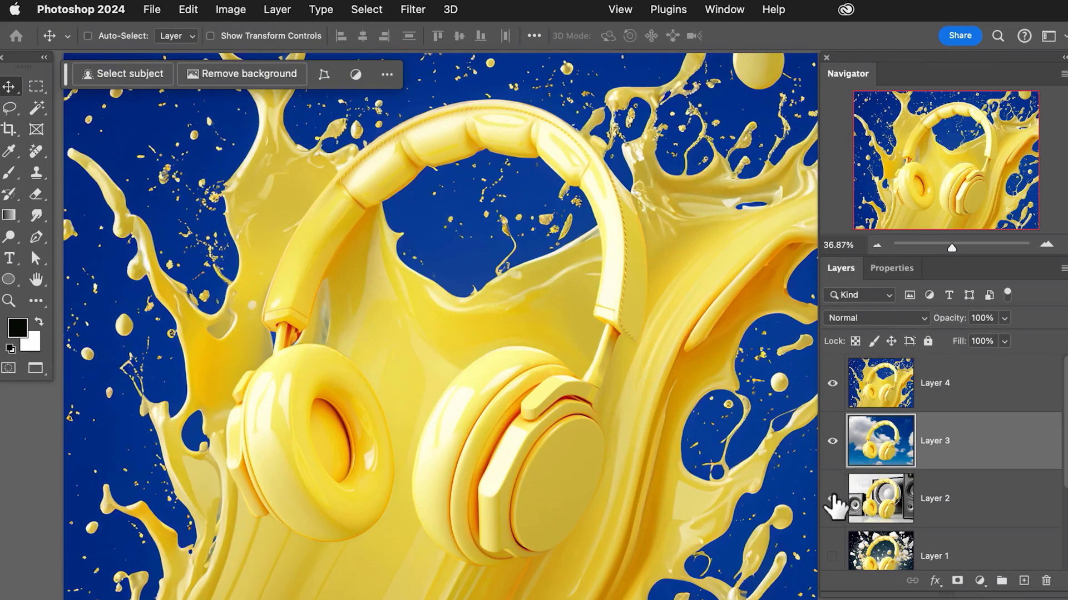
scroll(834, 496, down, 2)
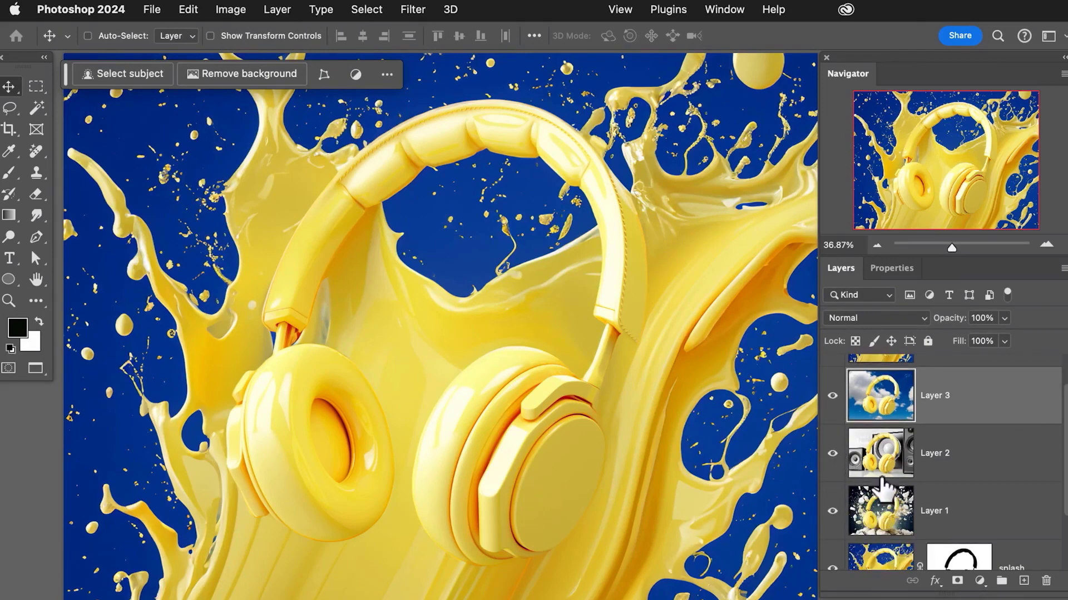
scroll(884, 472, up, 1)
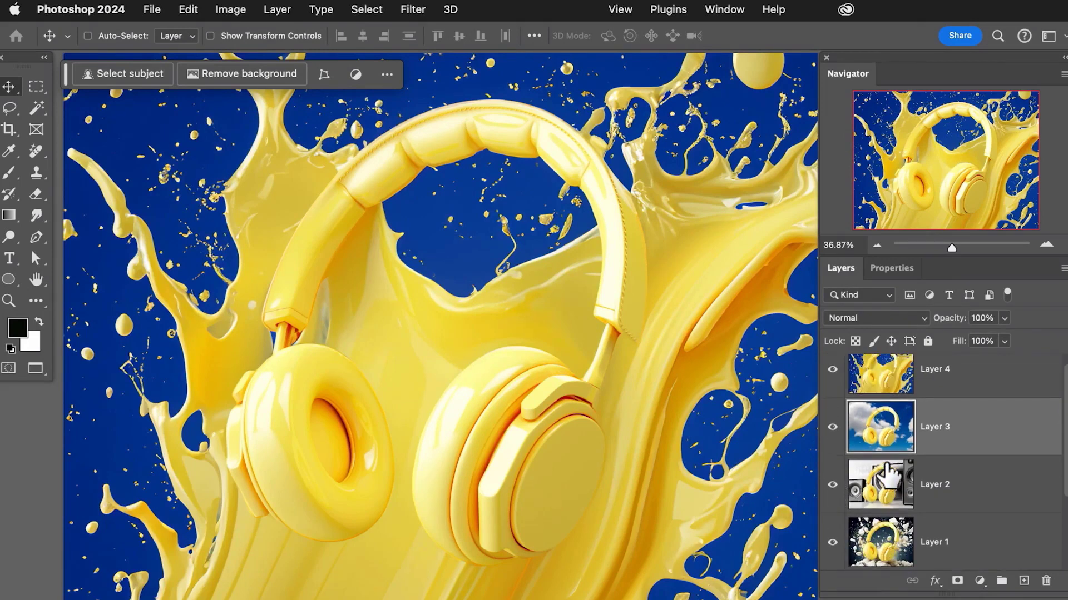
click(912, 394)
- Open the Timeline and create a frame animation from the current image
click(725, 10)
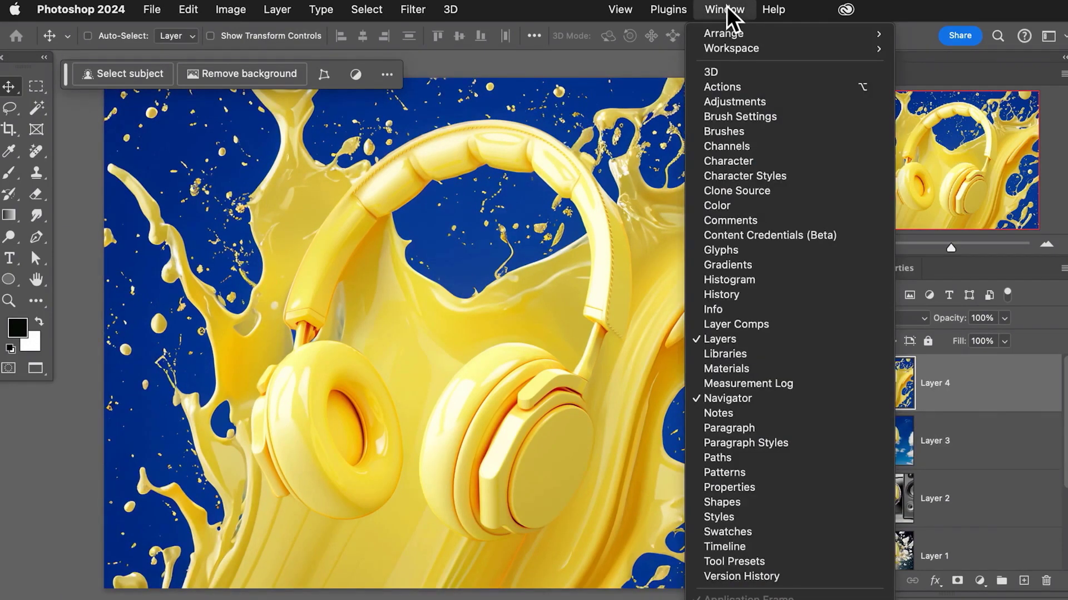
click(743, 547)
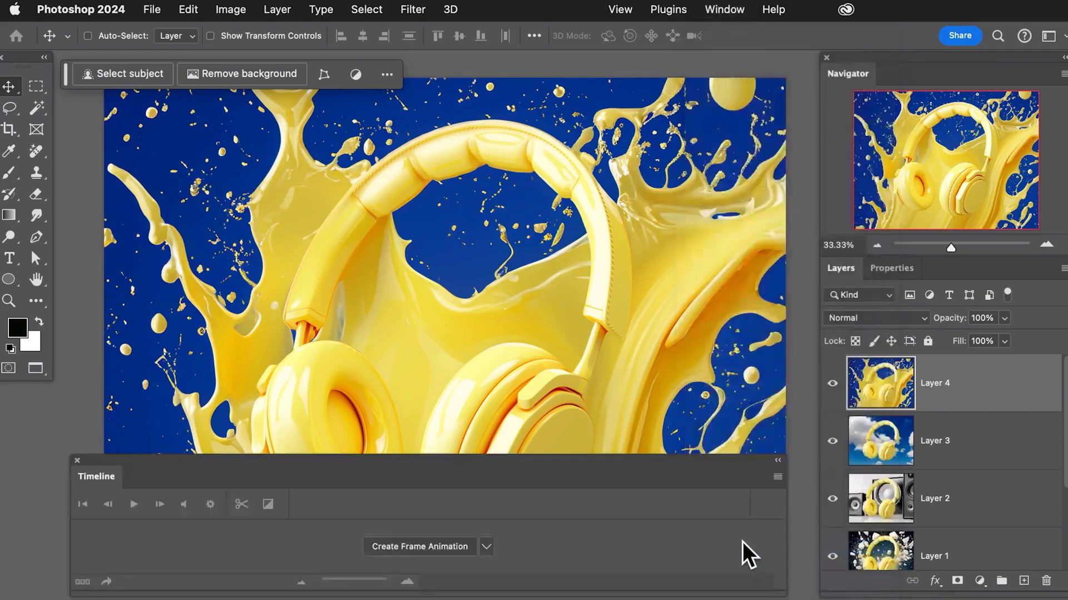
click(484, 547)
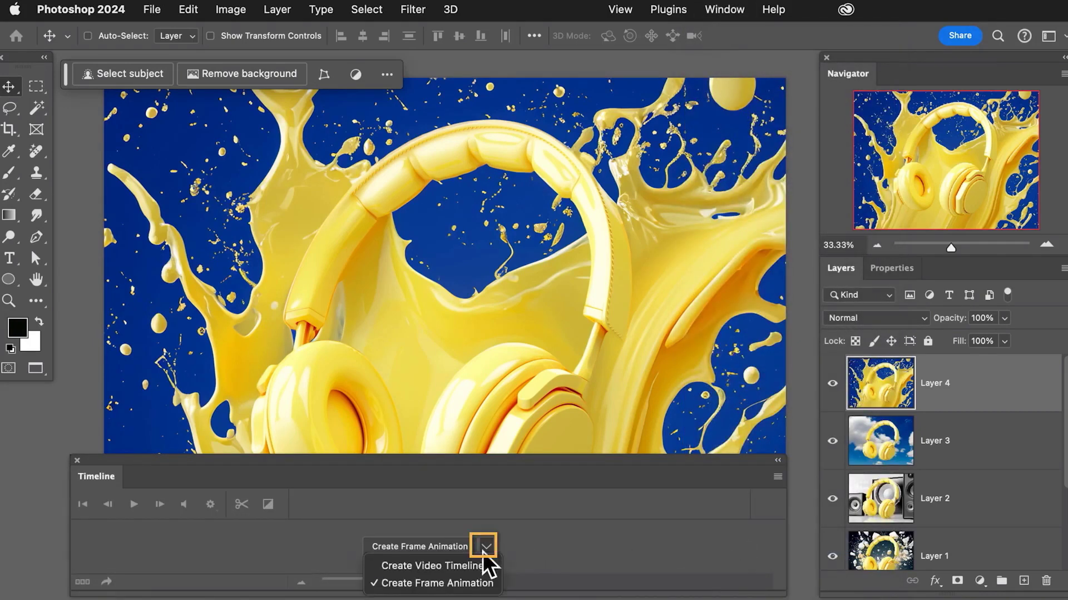
click(437, 584)
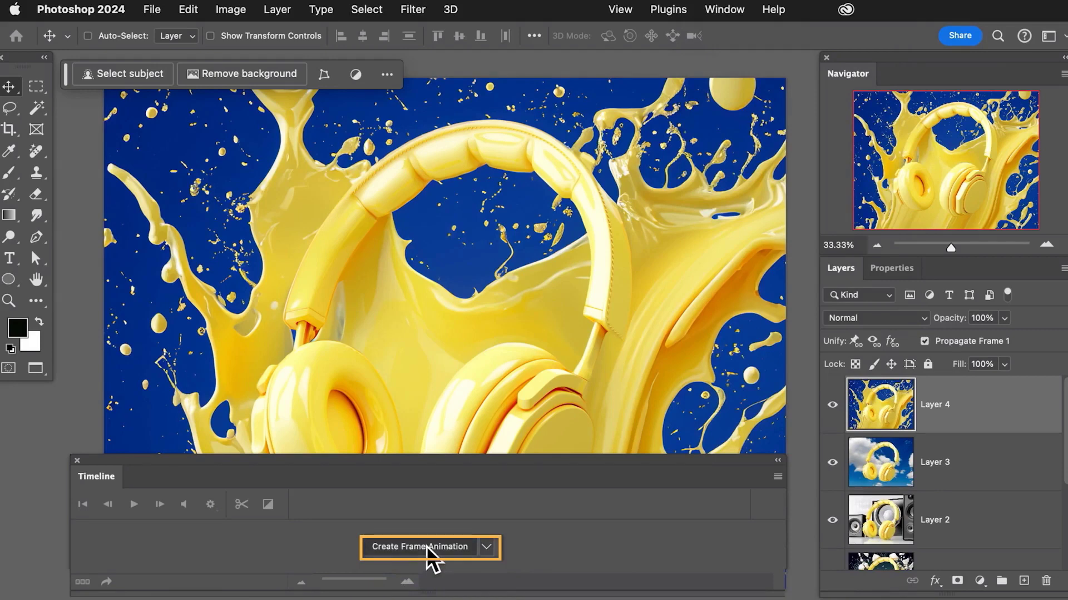
click(426, 546)
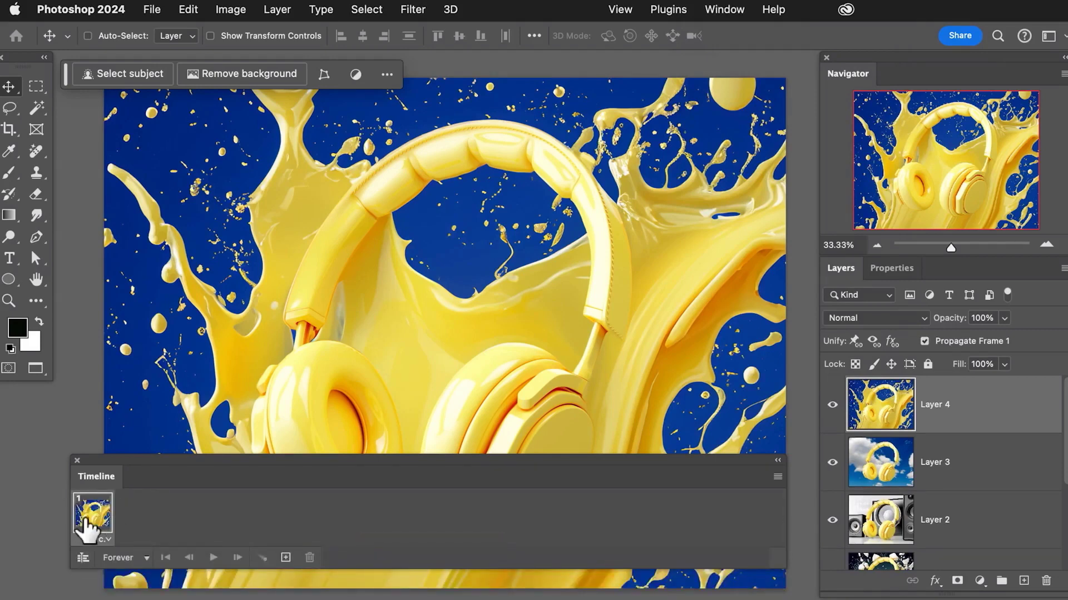
- Add a second animation frame and hide Layer 4 in it so it uses the cloud background
click(285, 557)
click(832, 404)
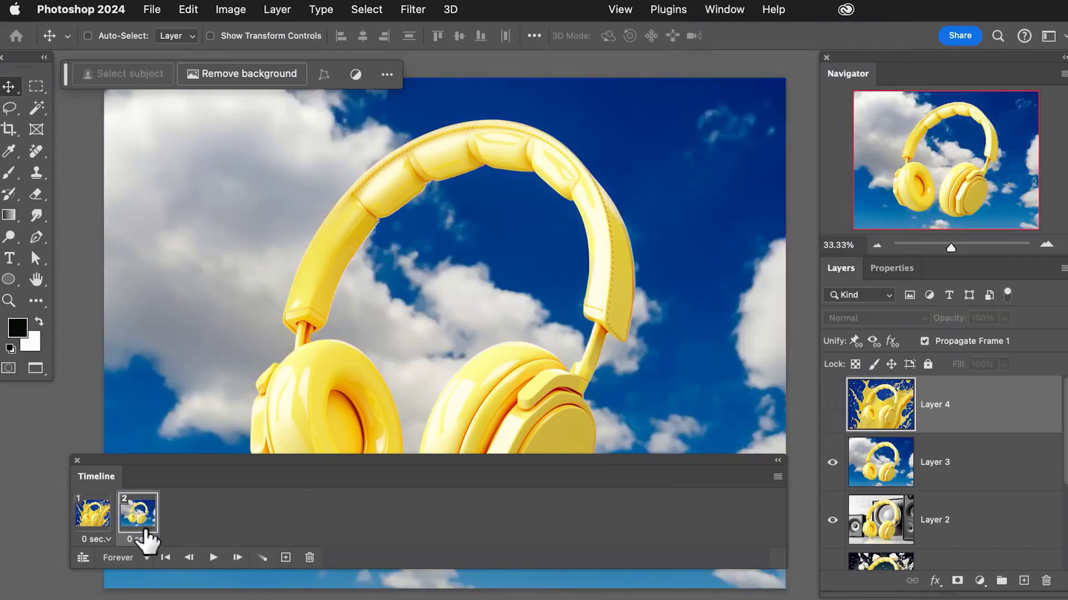
- Add a third animation frame with Layer 3 hidden and a fourth frame with Layer 2 hidden as well
click(285, 557)
click(832, 463)
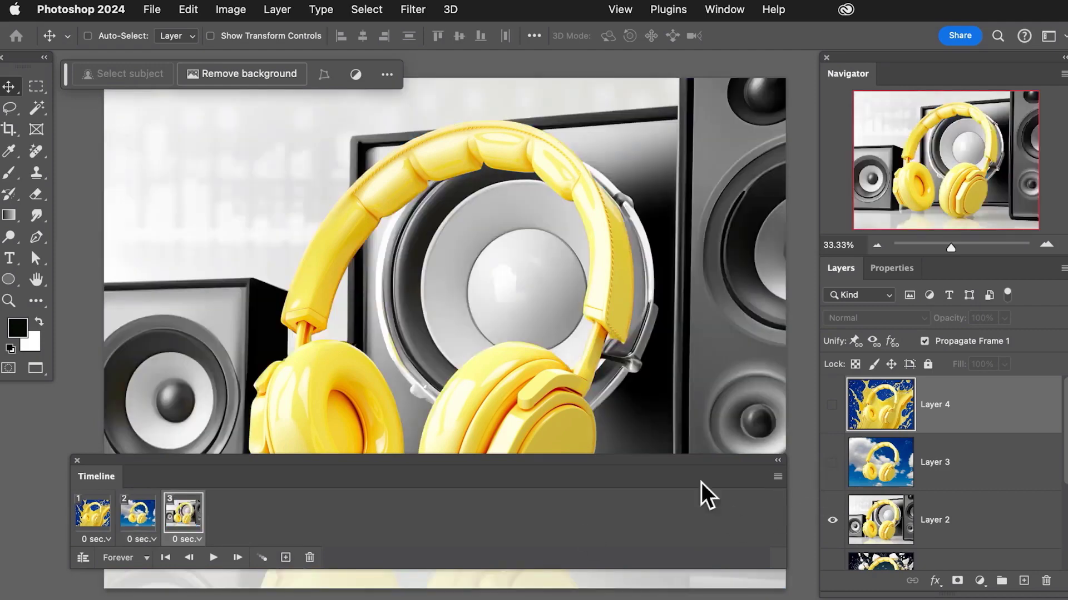
click(285, 558)
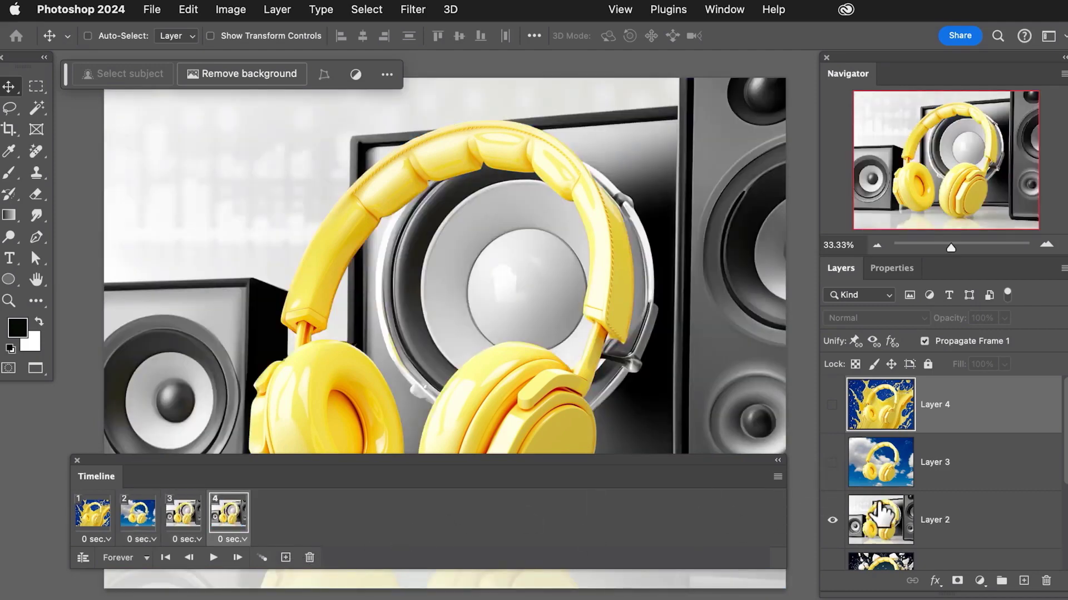
click(832, 520)
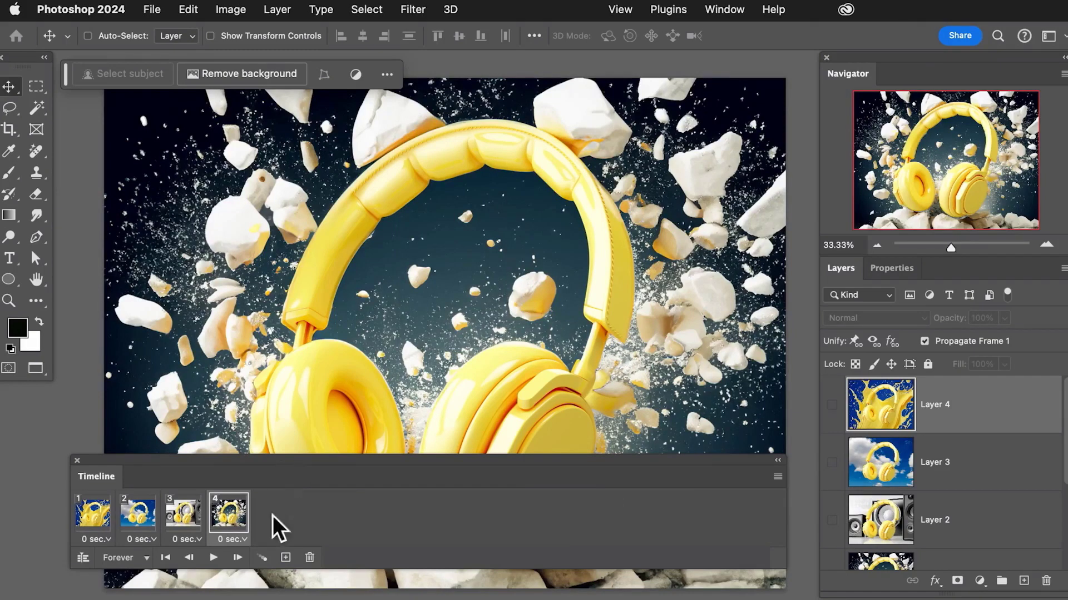
- Set the delay of all four animation frames to 0.5 seconds and play the animation to check its timing
key(super+0)
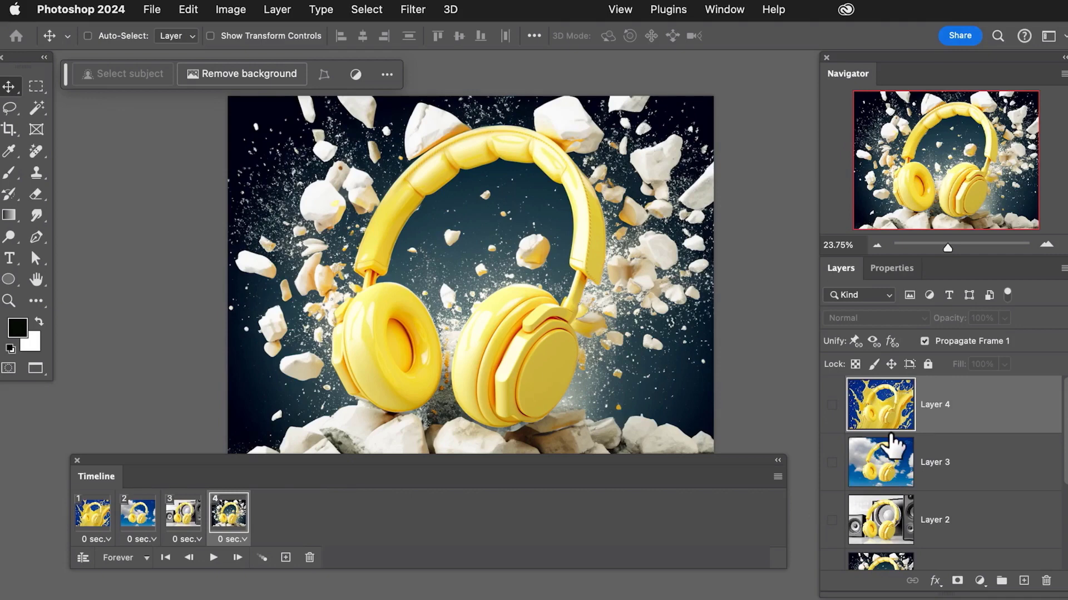
click(103, 539)
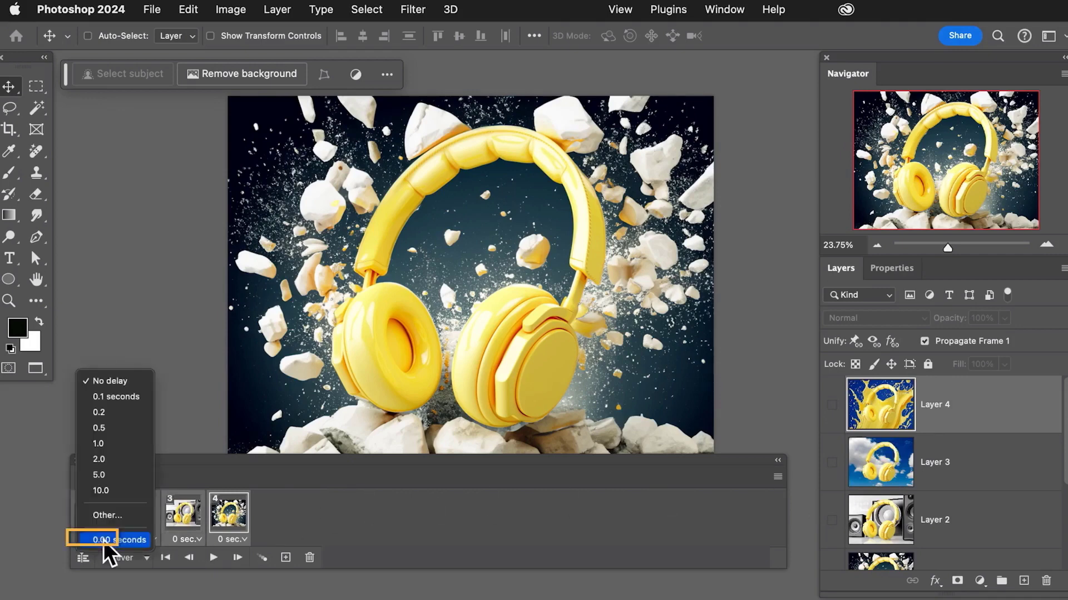
click(108, 432)
click(213, 558)
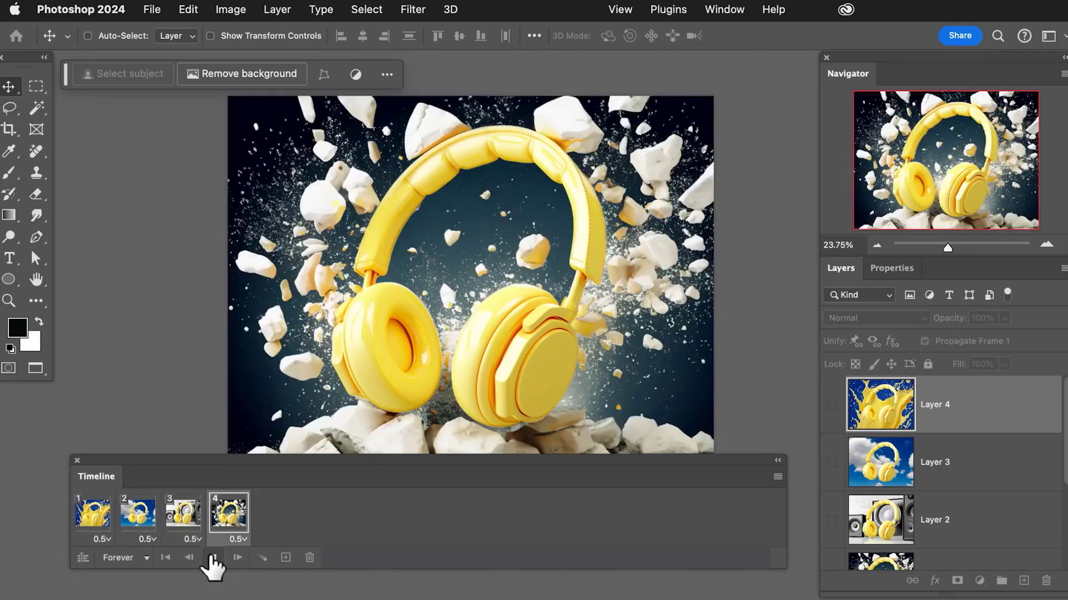
click(212, 557)
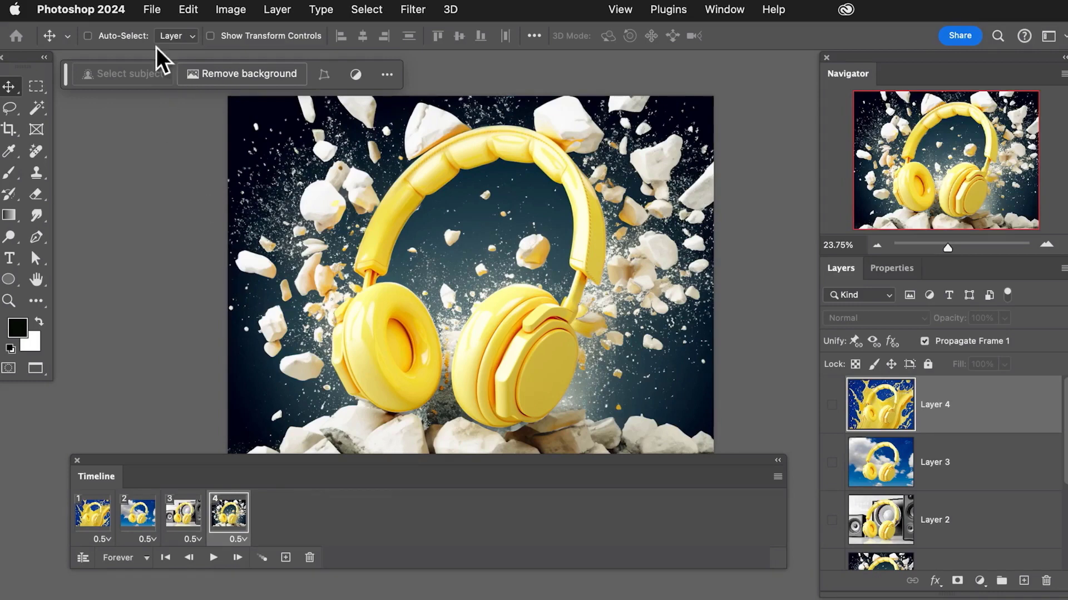
- Open Save for Web (Legacy) for the animation, choose the GIF format and set the image width to 800 px
click(153, 10)
mouse_move(207, 270)
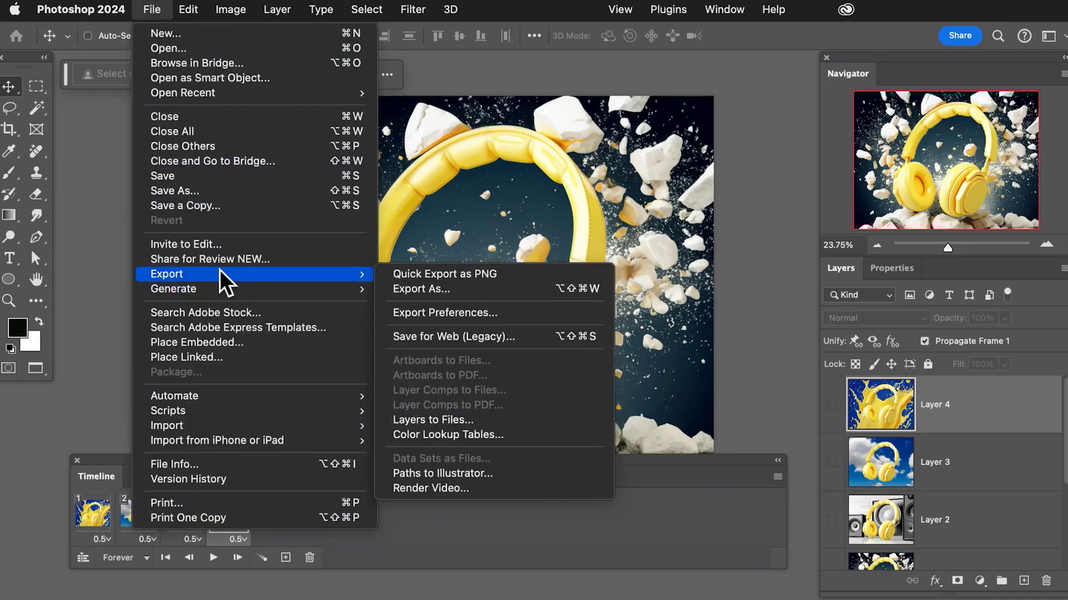
click(452, 340)
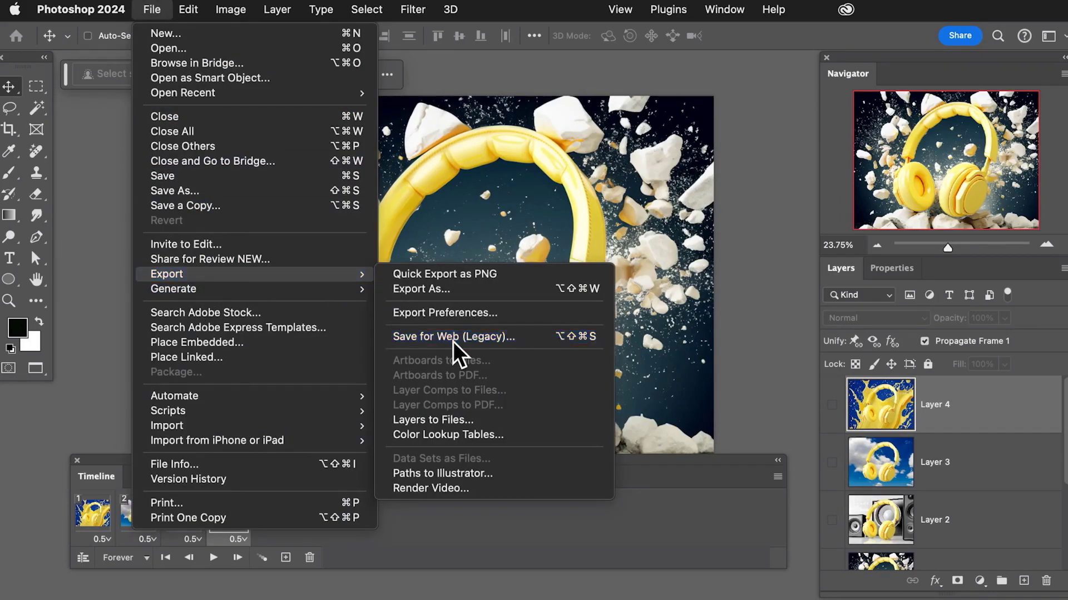
click(873, 60)
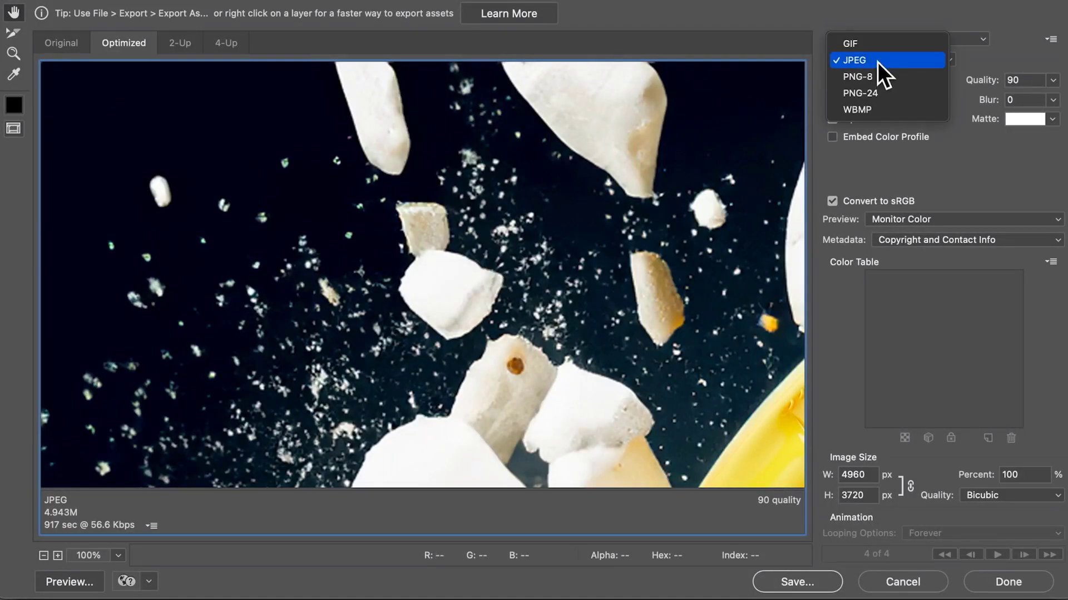
click(870, 45)
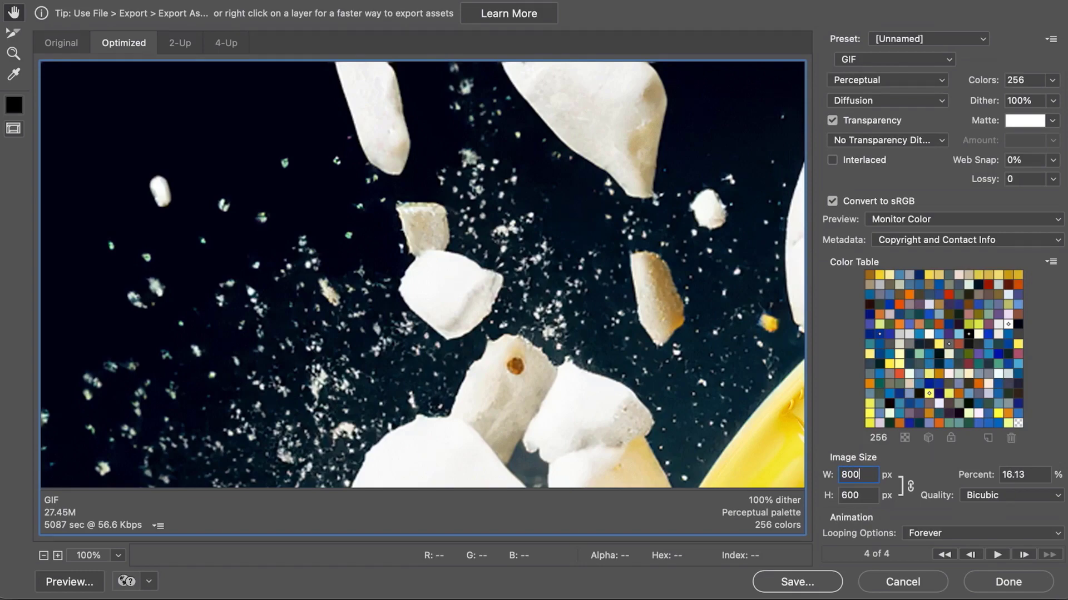
key(Return)
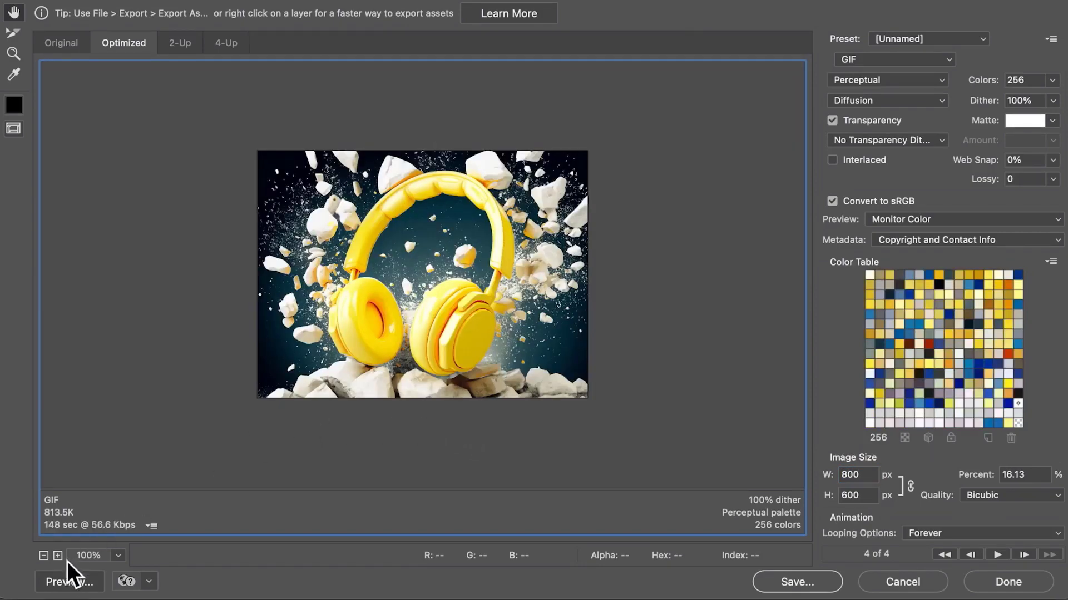
- Preview the animated GIF in the browser and enter headphone as its file name for saving to the Desktop
click(69, 580)
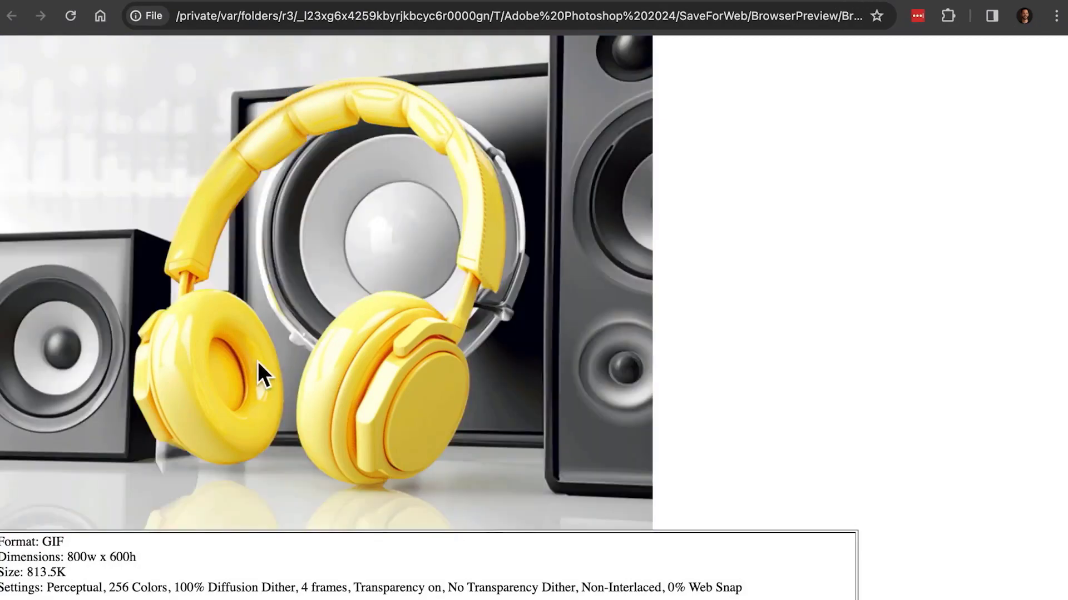
key(super+Tab)
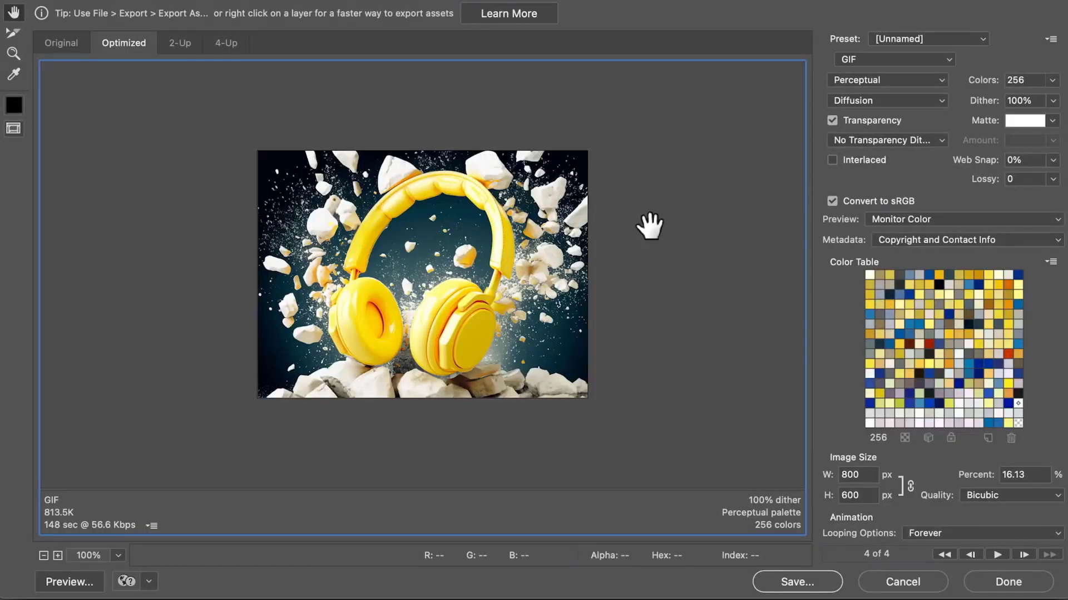
click(812, 581)
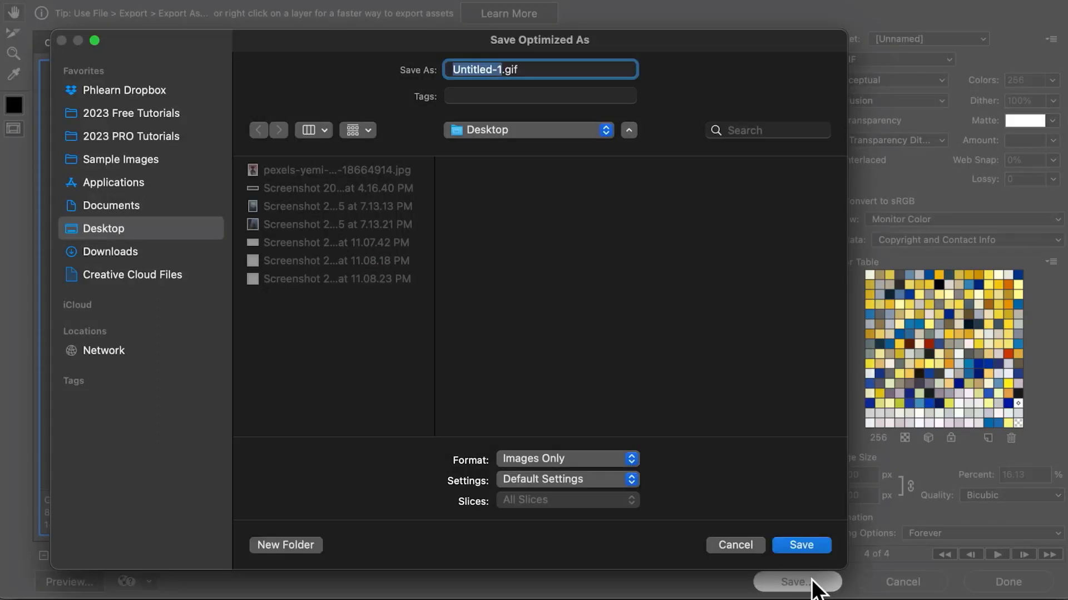
text(headphon)
text(e)
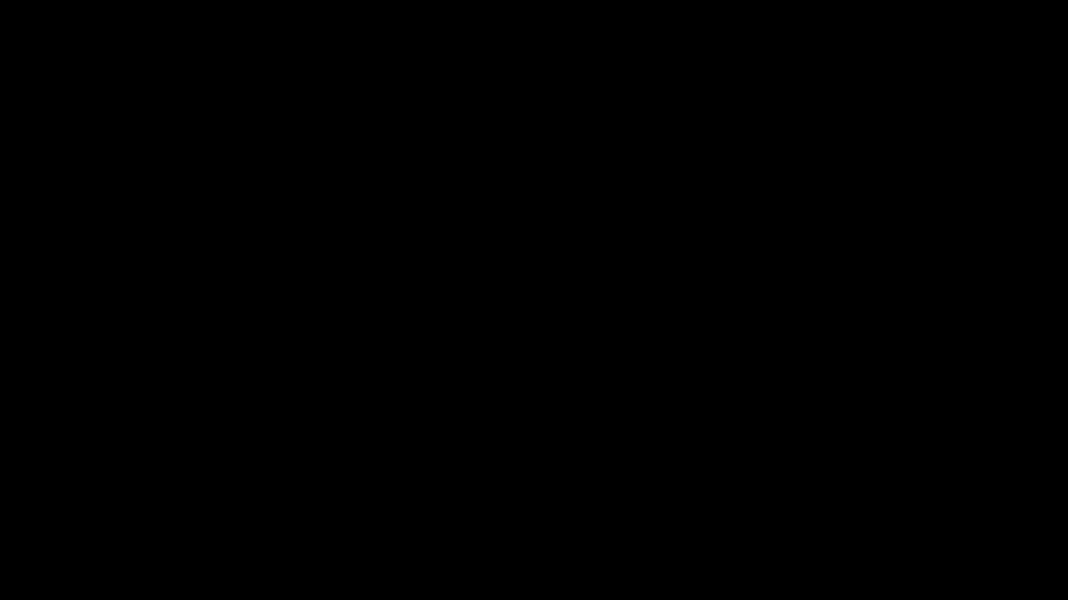
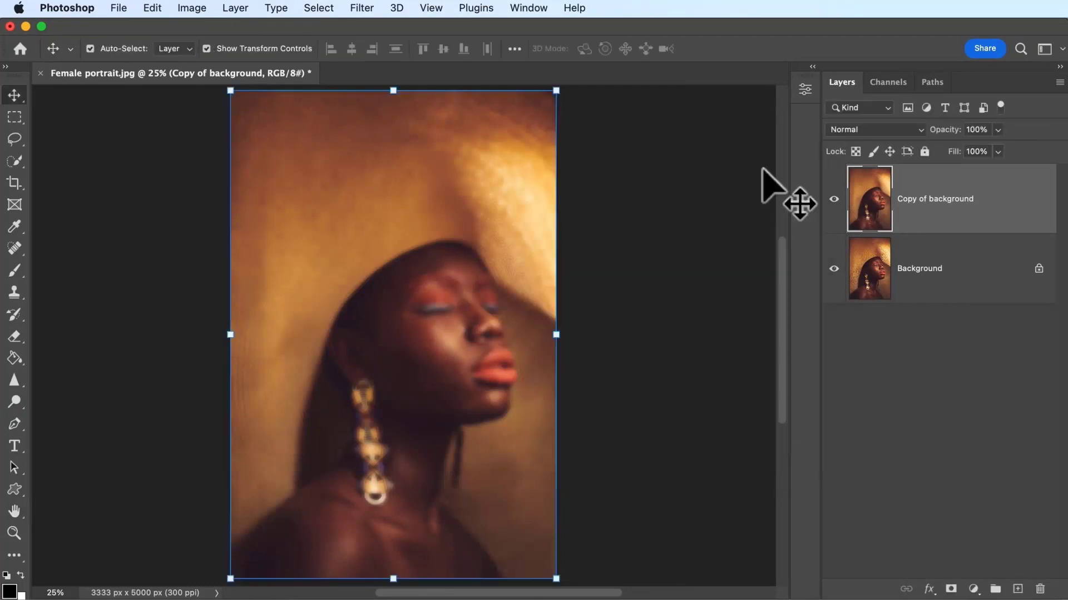
- Select the Copy of background layer in the Female portrait document and add a white layer mask to it
click(763, 168)
click(980, 213)
click(950, 589)
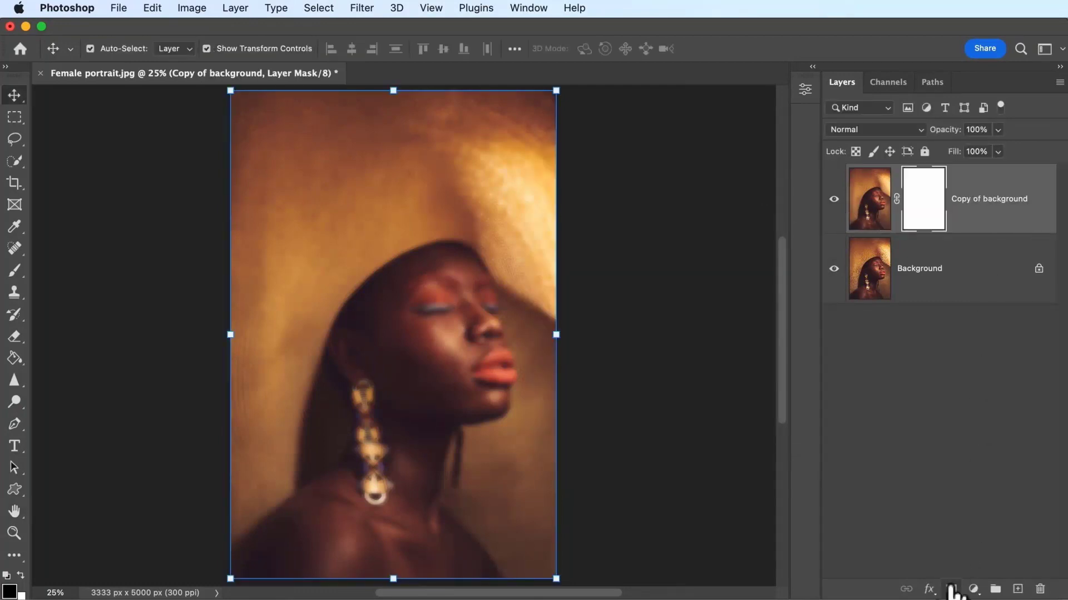
- Paint black on the layer mask over the woman's face with the Brush tool at 27% opacity
scroll(95, 305, left, 1)
click(15, 270)
click(360, 49)
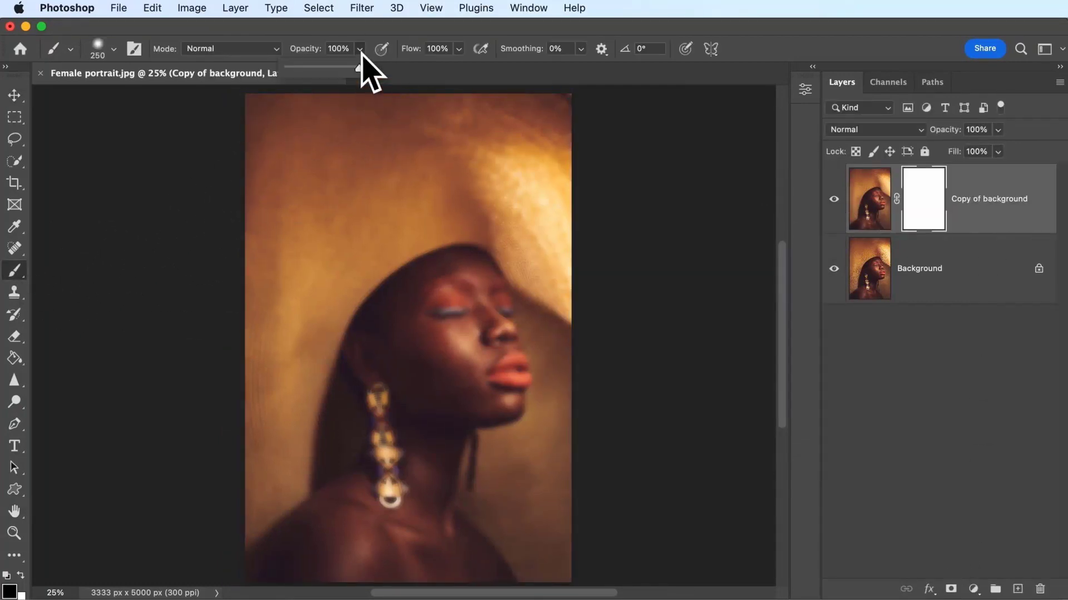
drag(359, 66, 308, 68)
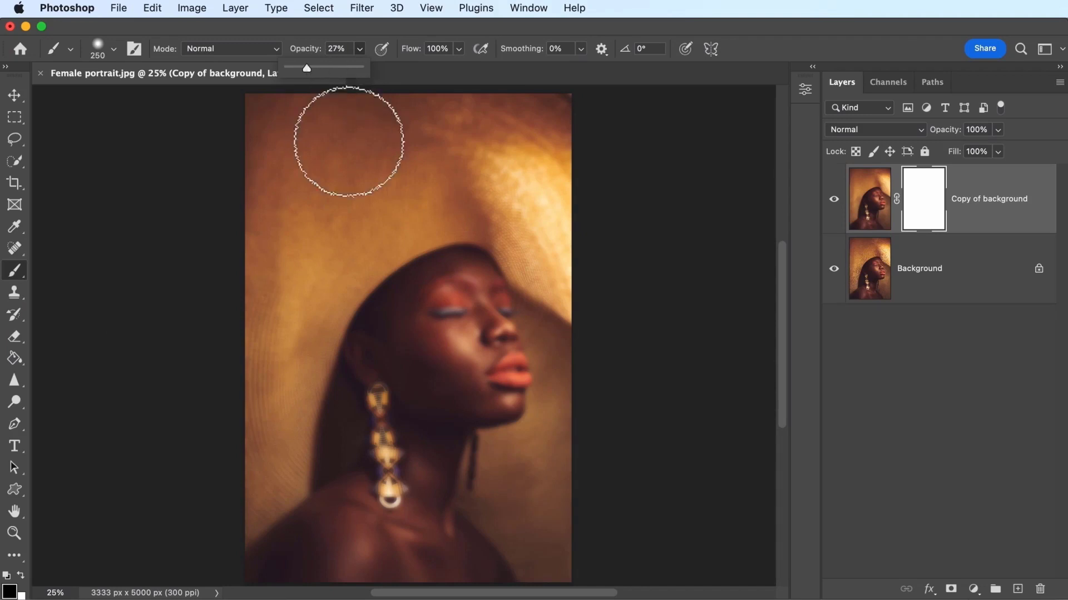
drag(453, 337, 507, 384)
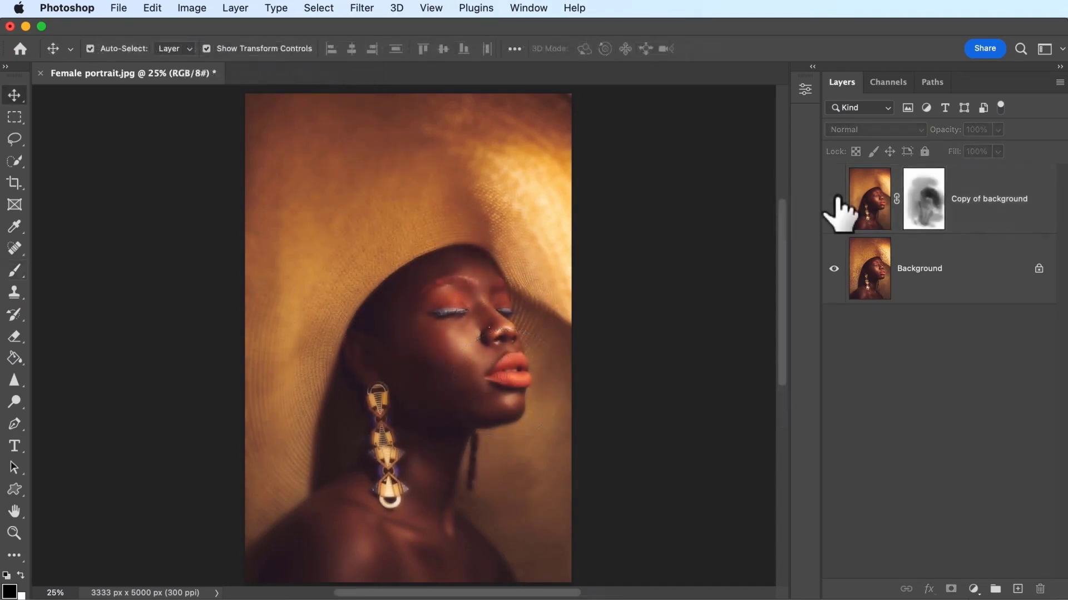
- Toggle the visibility of the Copy of background layer to compare the portrait before and after, and inspect the result closely
click(834, 200)
click(834, 199)
click(834, 199)
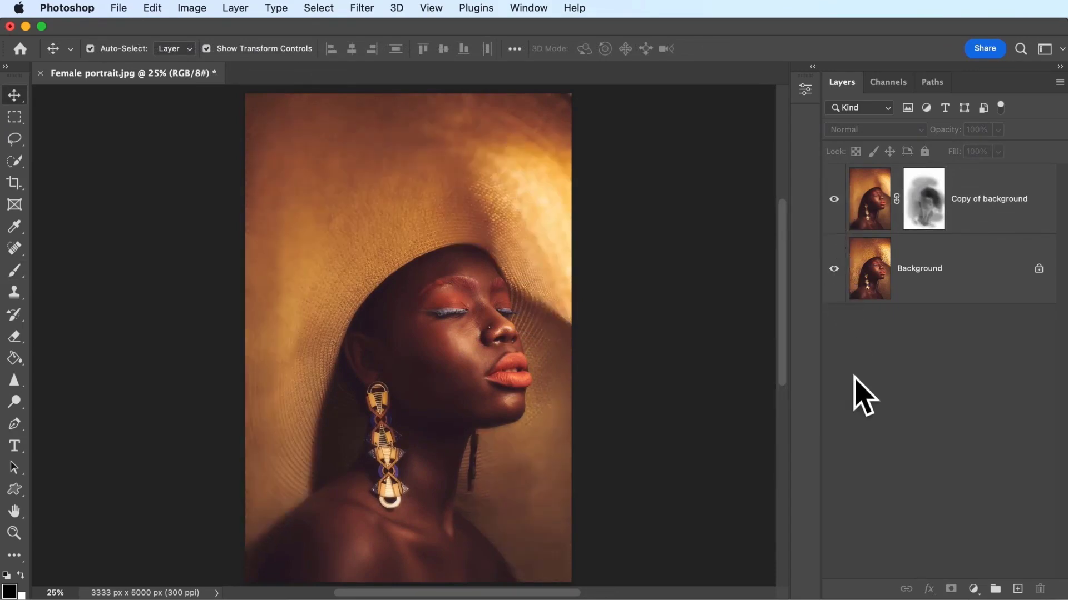
key(super+equal)
key(super+equal)
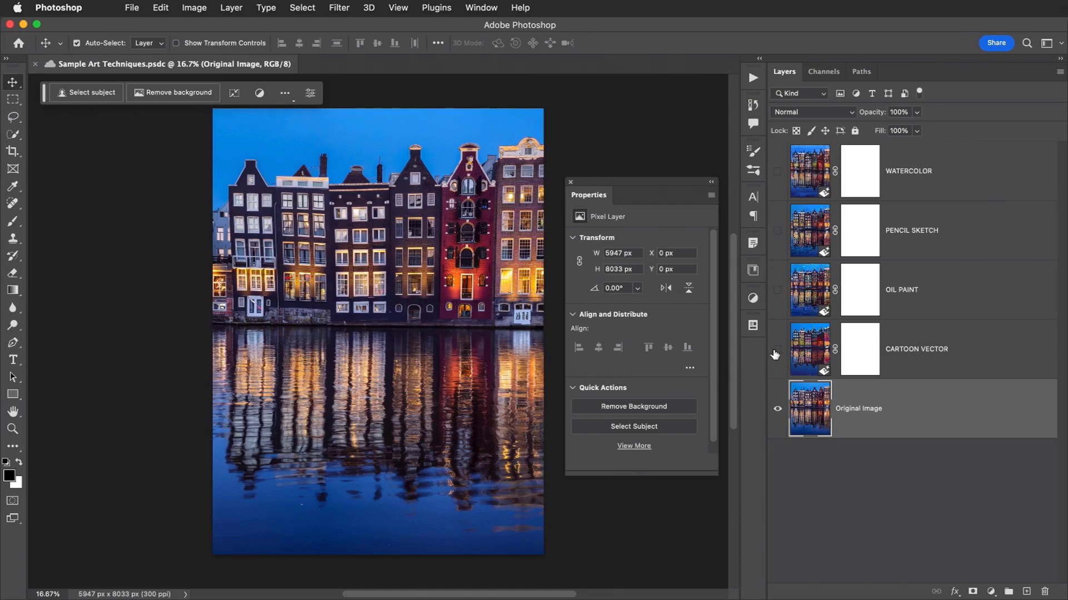
- Show the CARTOON VECTOR, OIL PAINT, PENCIL SKETCH and WATERCOLOR layers one by one, and hide all four again
click(777, 350)
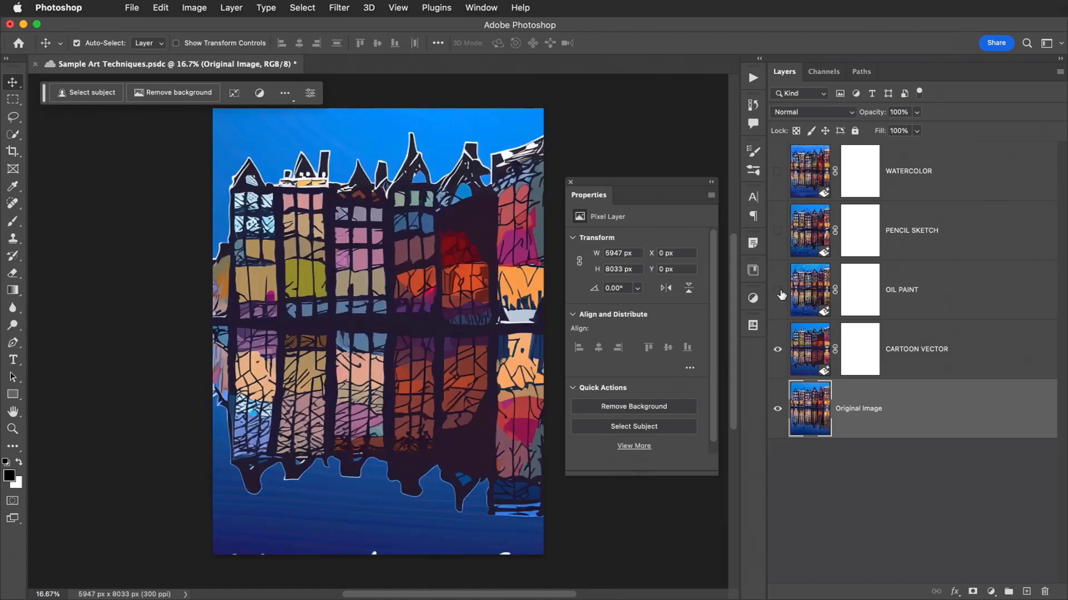
click(777, 289)
click(778, 230)
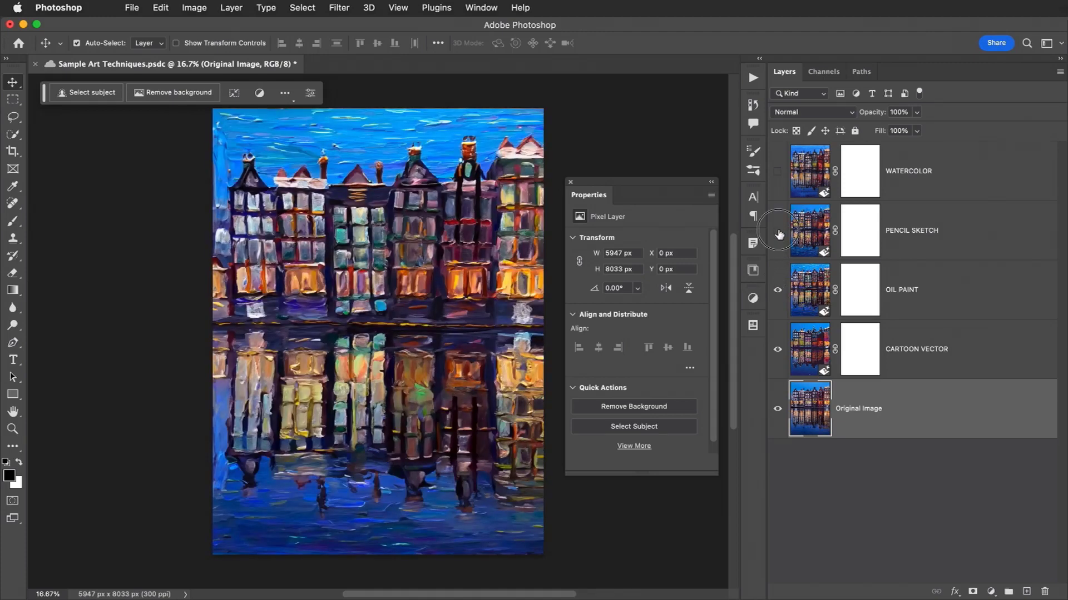
click(778, 172)
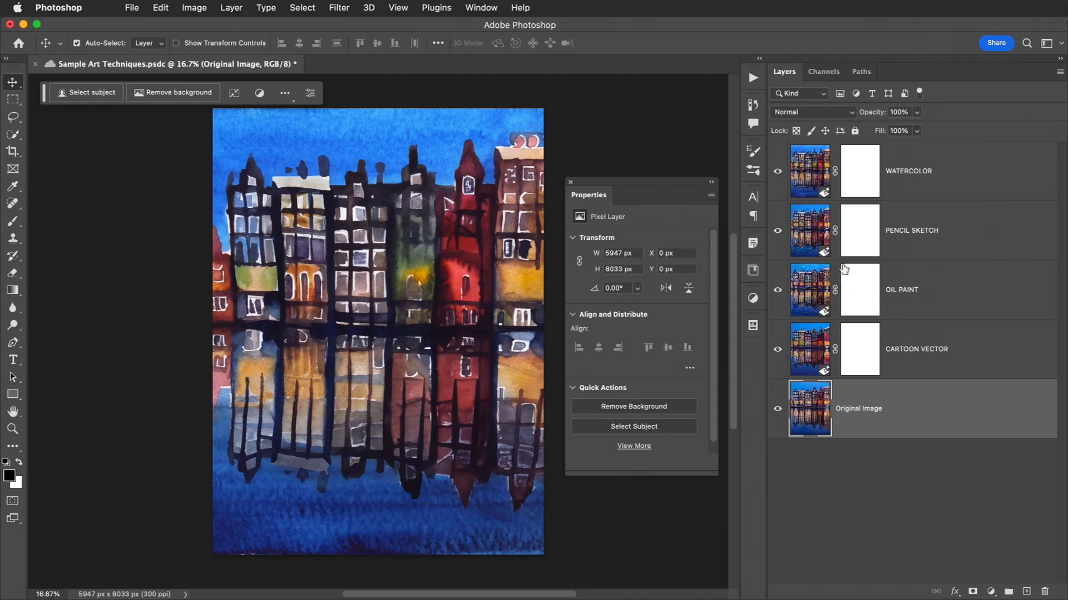
drag(778, 173, 778, 384)
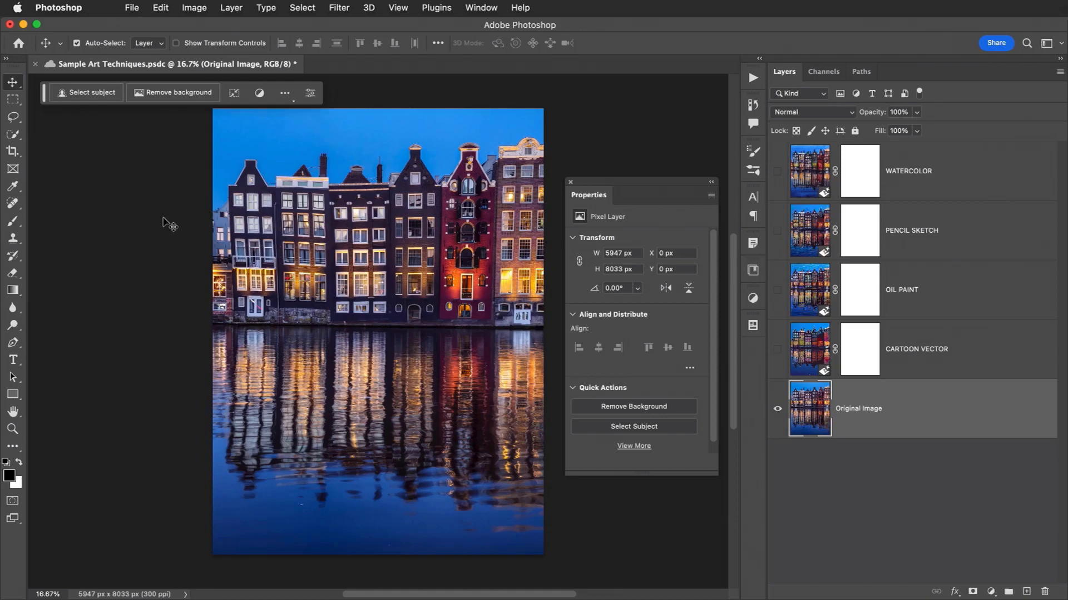
- Enter Quick Mask mode on the Original Image layer and set the foreground color to gray #666666 with 40% brightness
key(q)
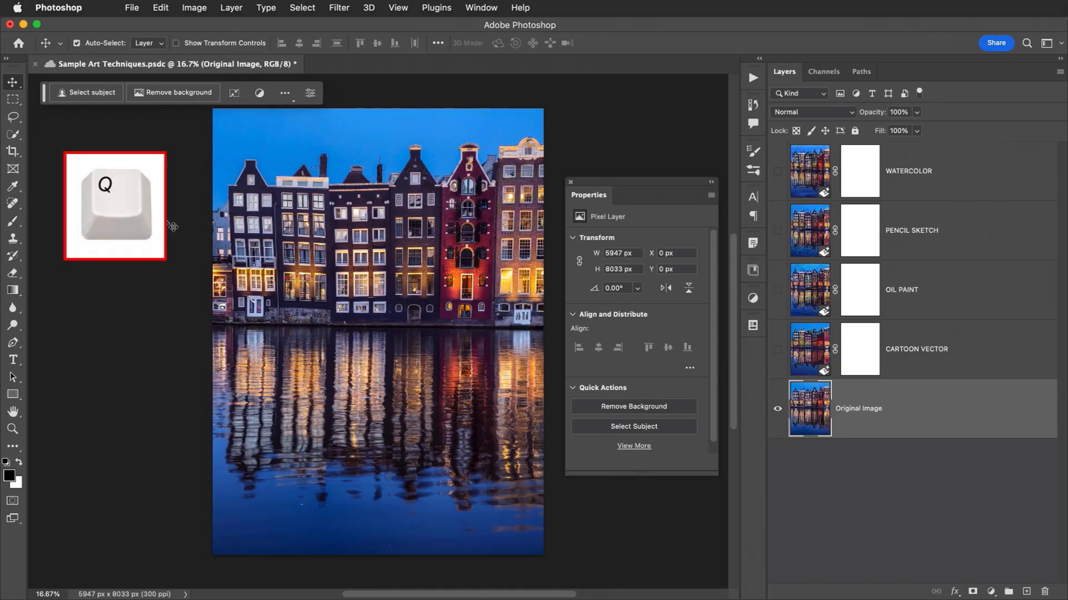
key(q)
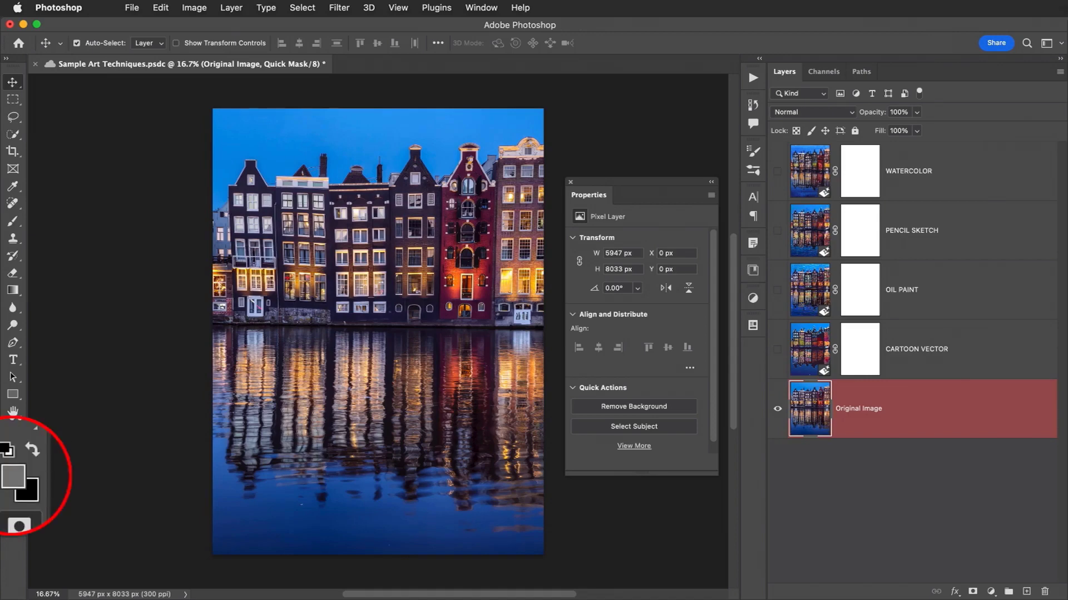
click(10, 477)
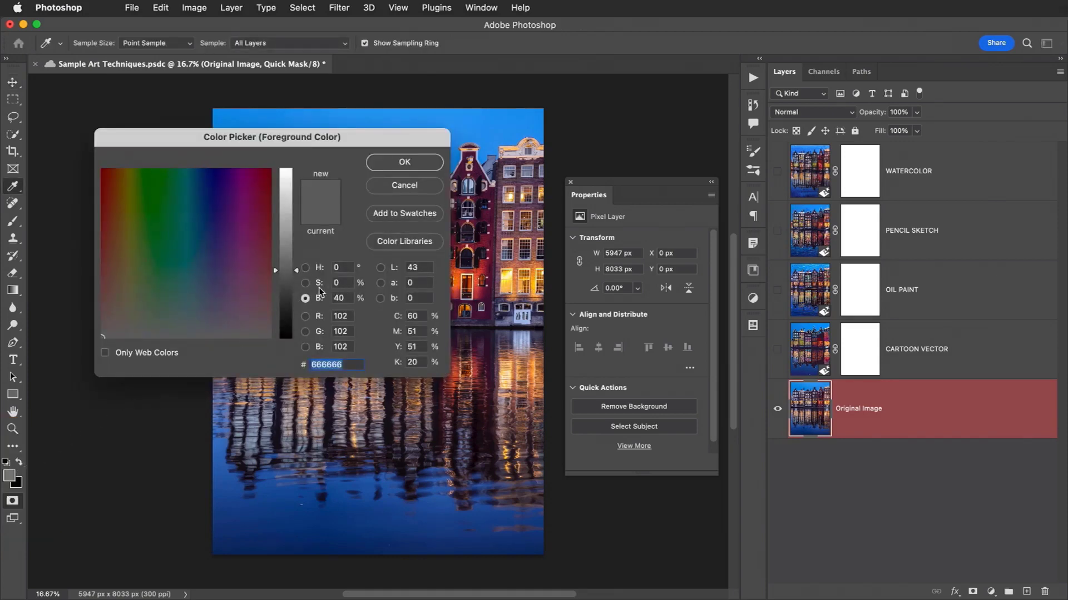
click(346, 299)
click(395, 162)
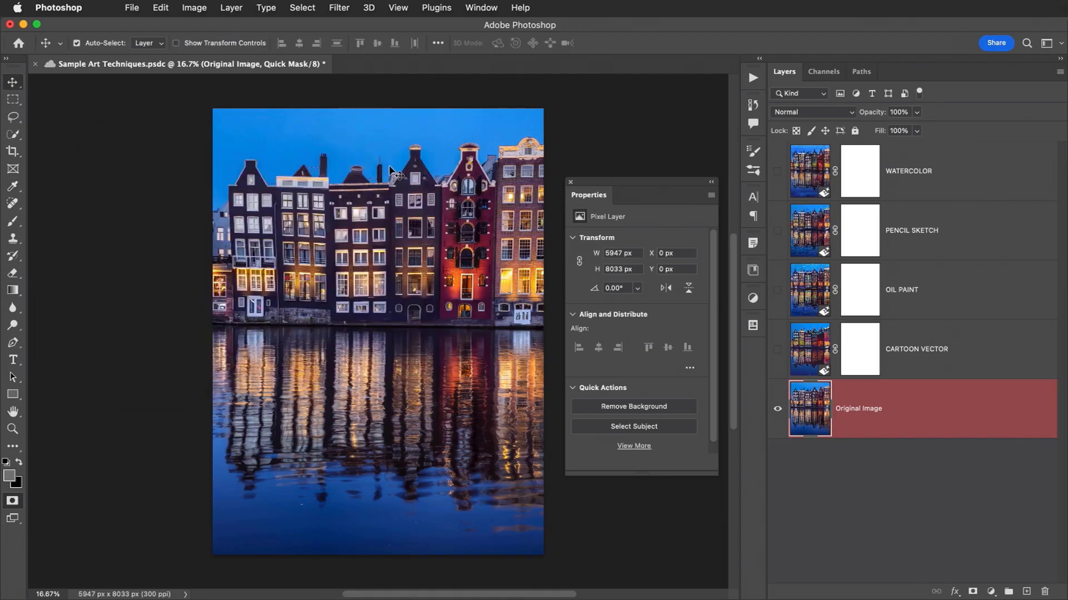
- Fill the Quick Mask with the foreground color in Normal mode at 100% opacity, and exit Quick Mask mode to load the selection
click(156, 7)
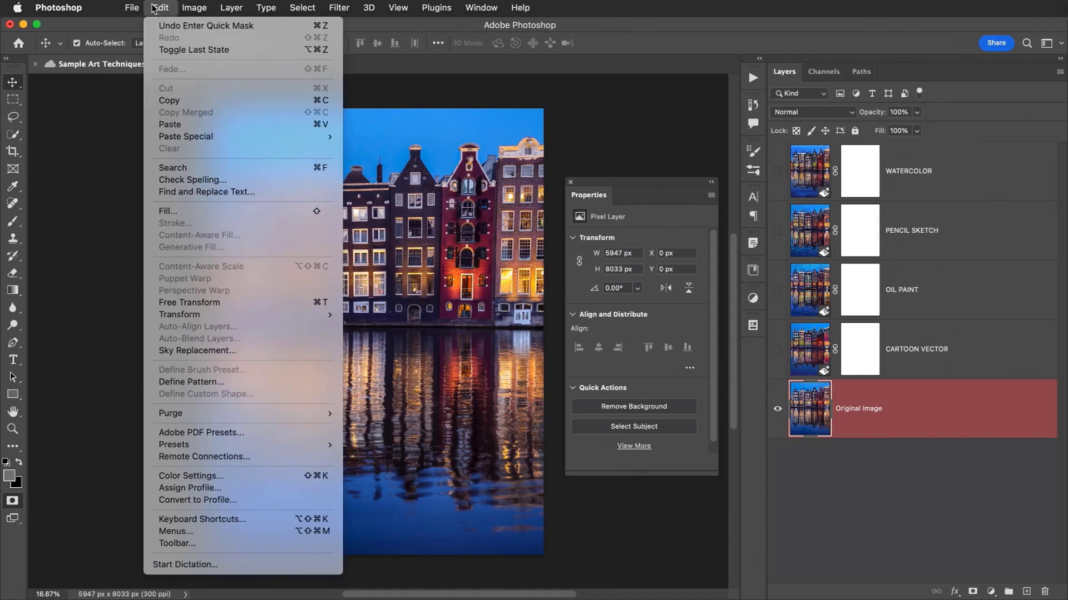
click(236, 212)
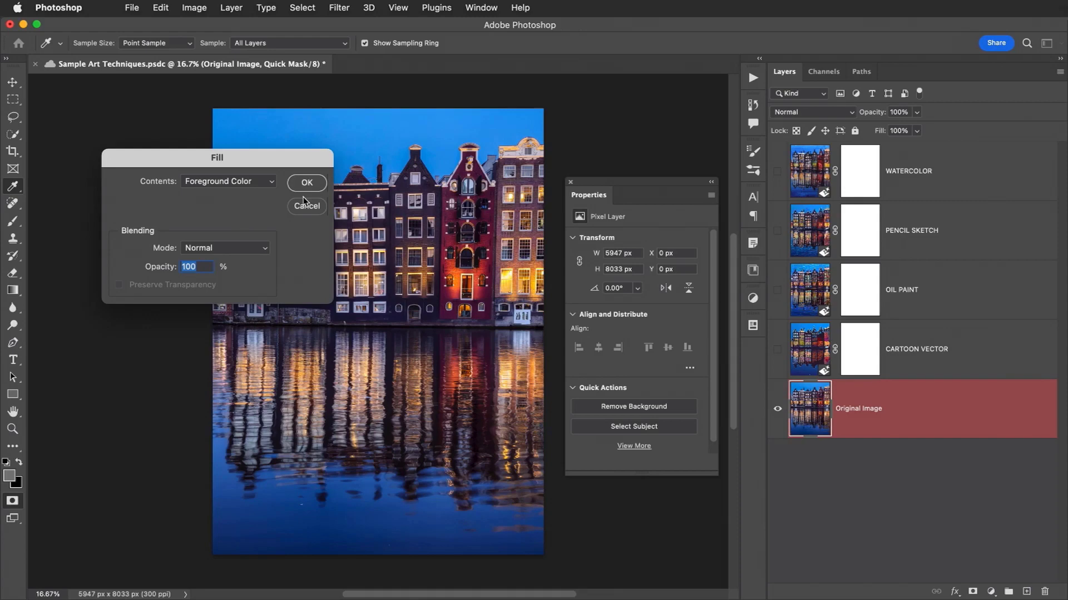
click(320, 187)
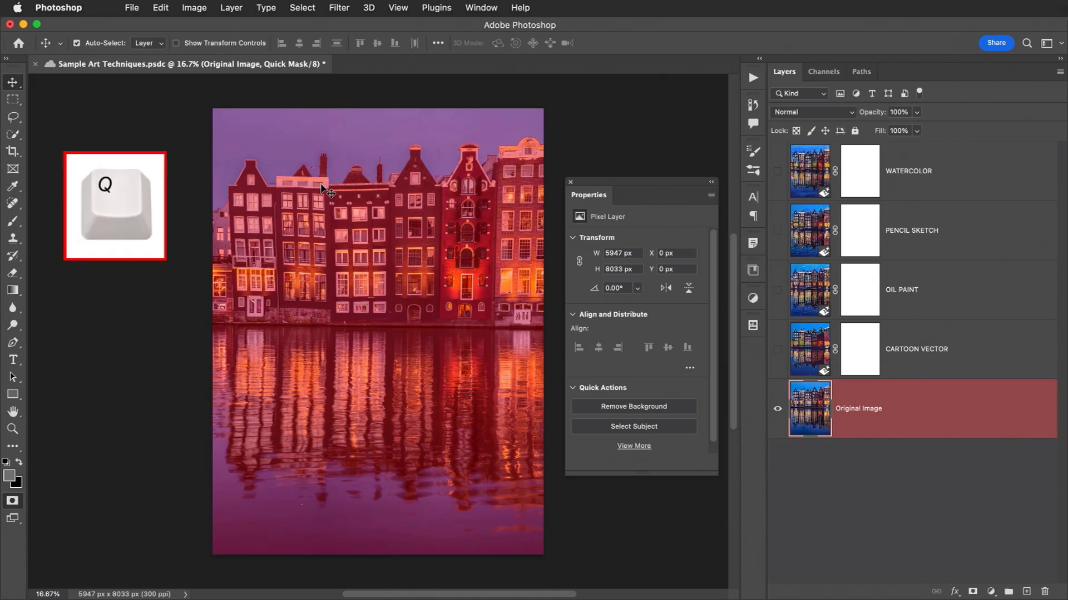
key(q)
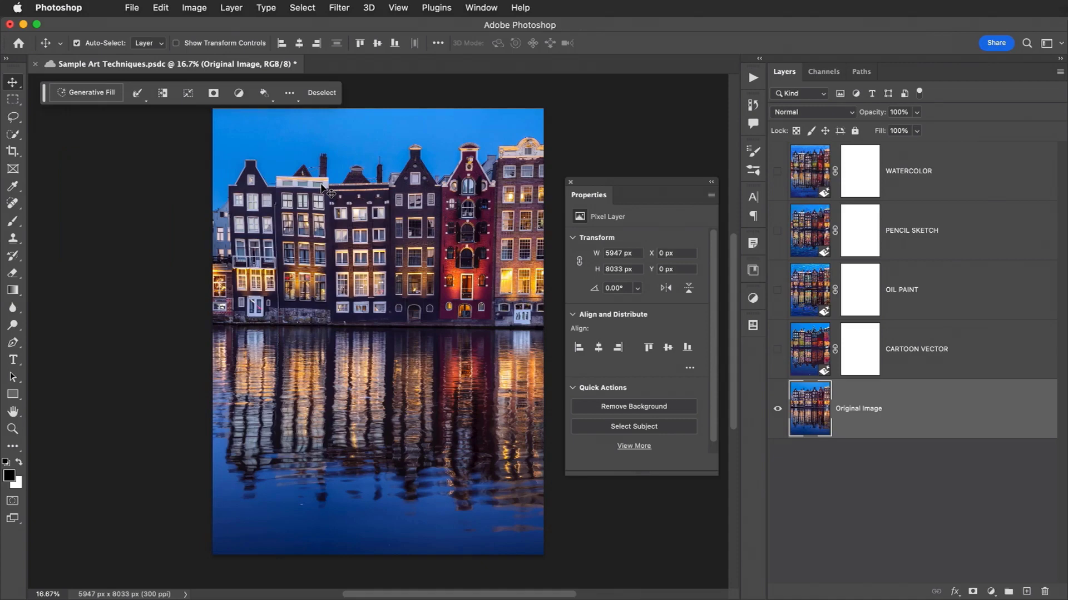
- Generate a "Watercolor" version of the canal houses with Generative Fill, and go through the second and third variations
click(104, 96)
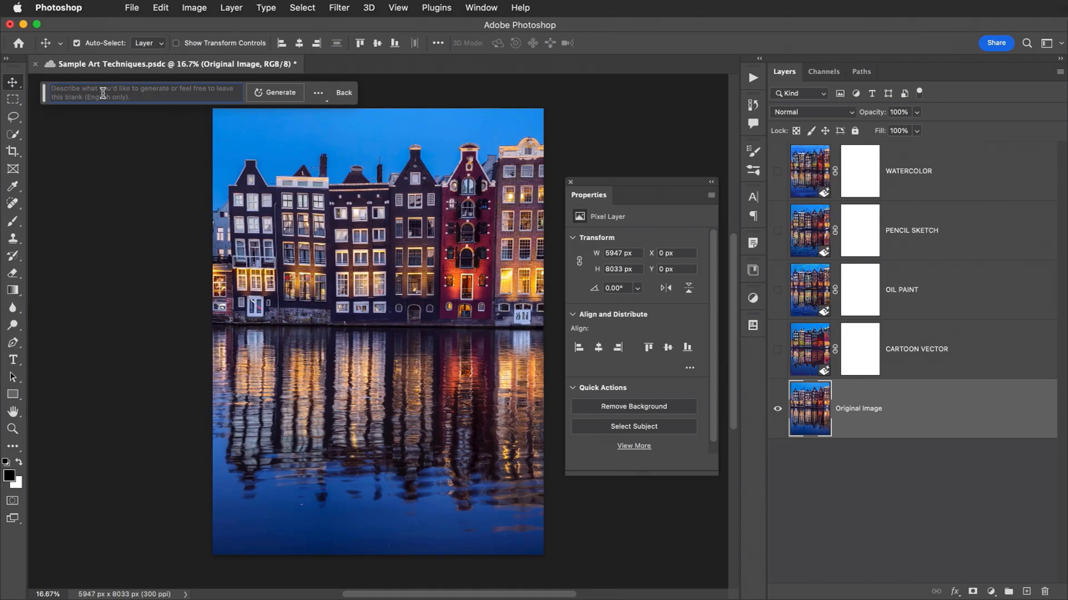
click(80, 92)
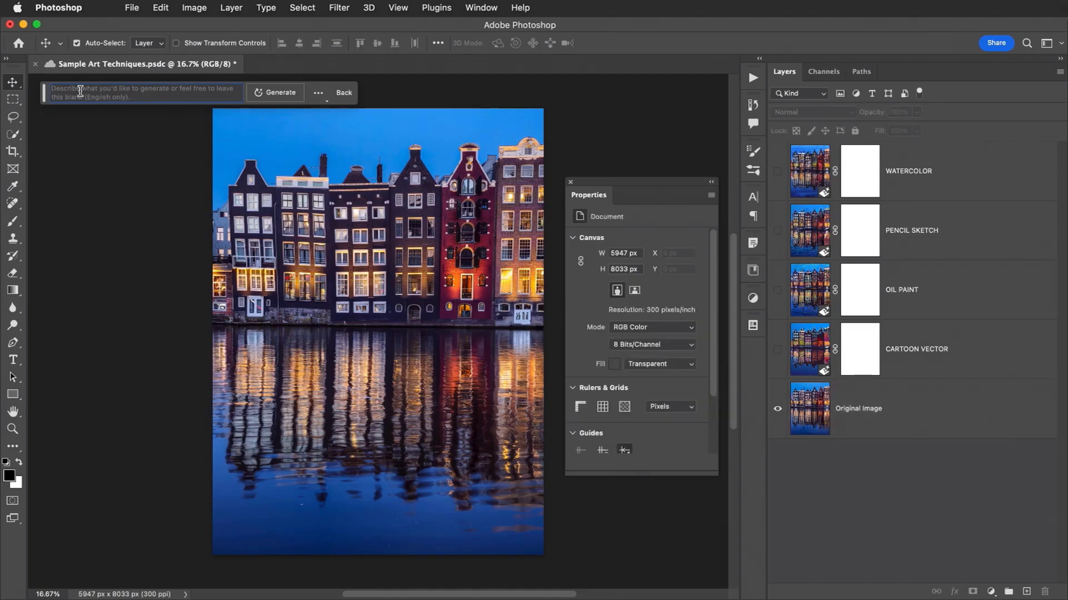
text(Watercolor)
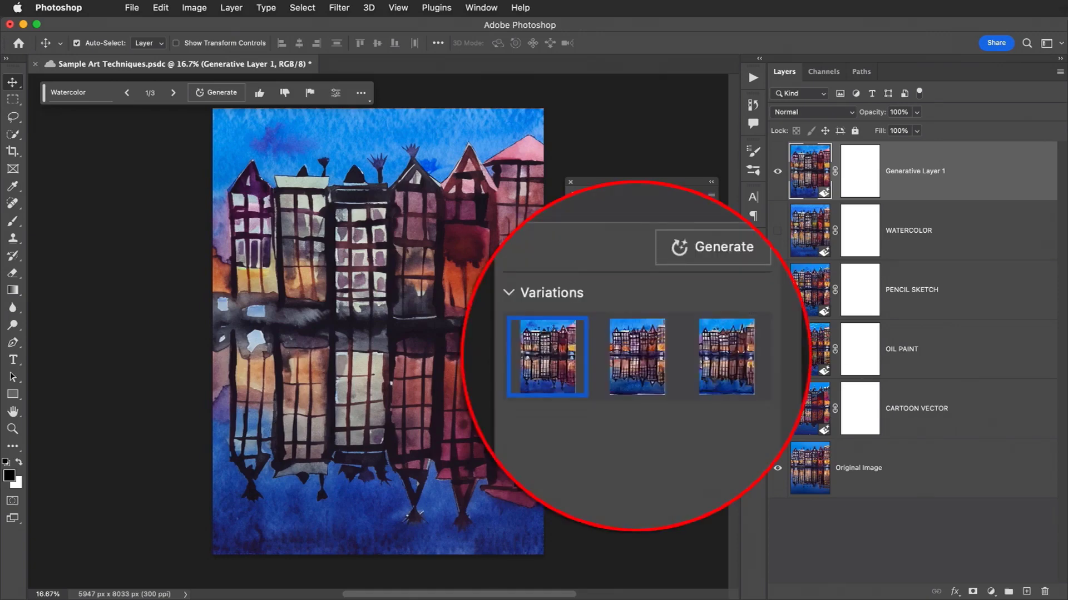
click(639, 351)
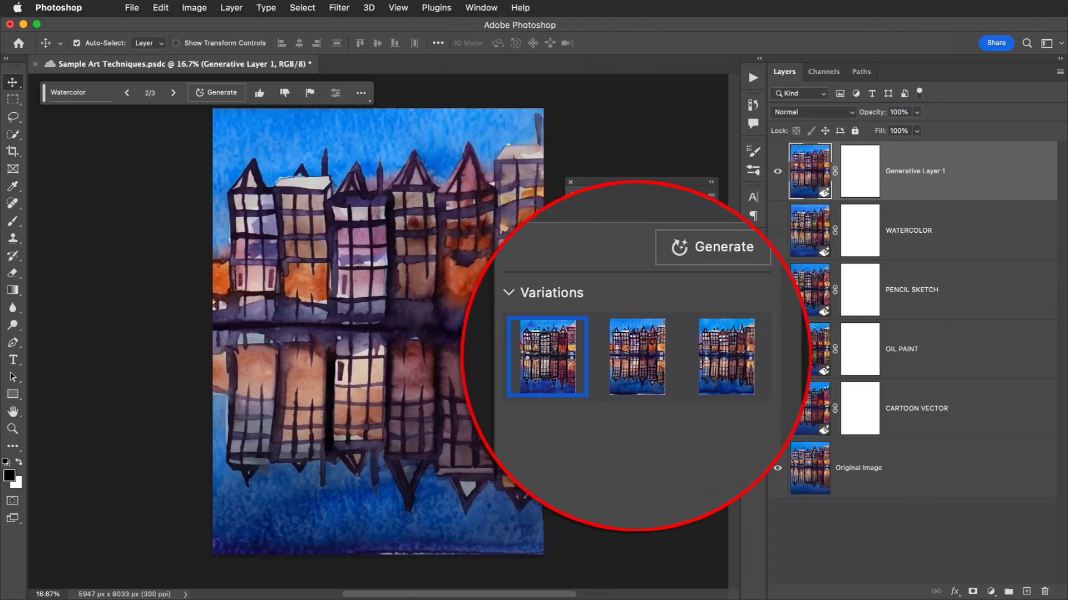
click(675, 362)
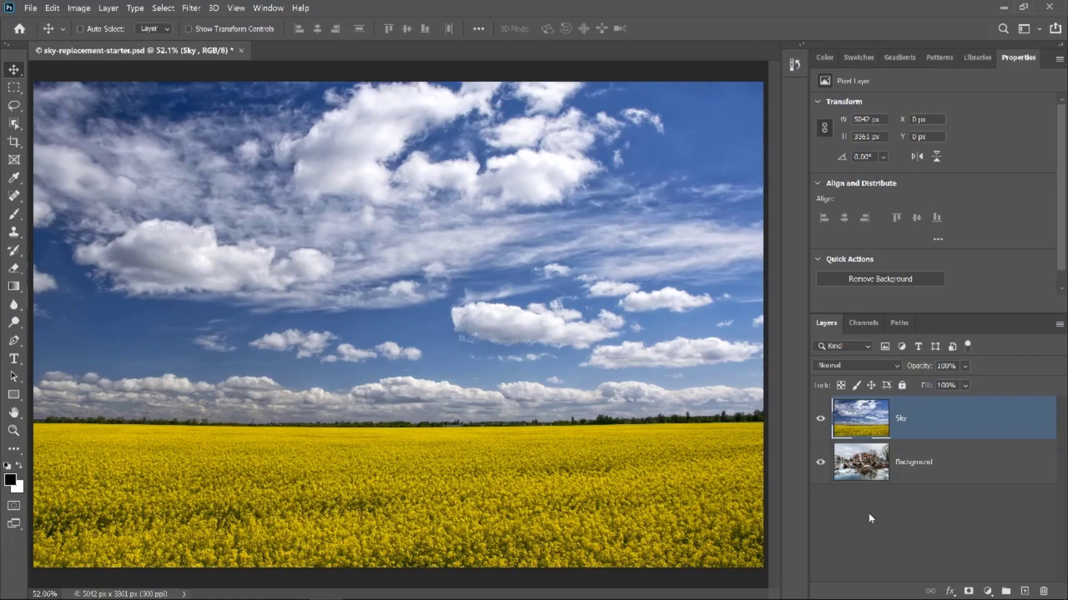
- Toggle the visibility of the Sky layer to compare it with the Background photo, and leave it hidden
click(819, 419)
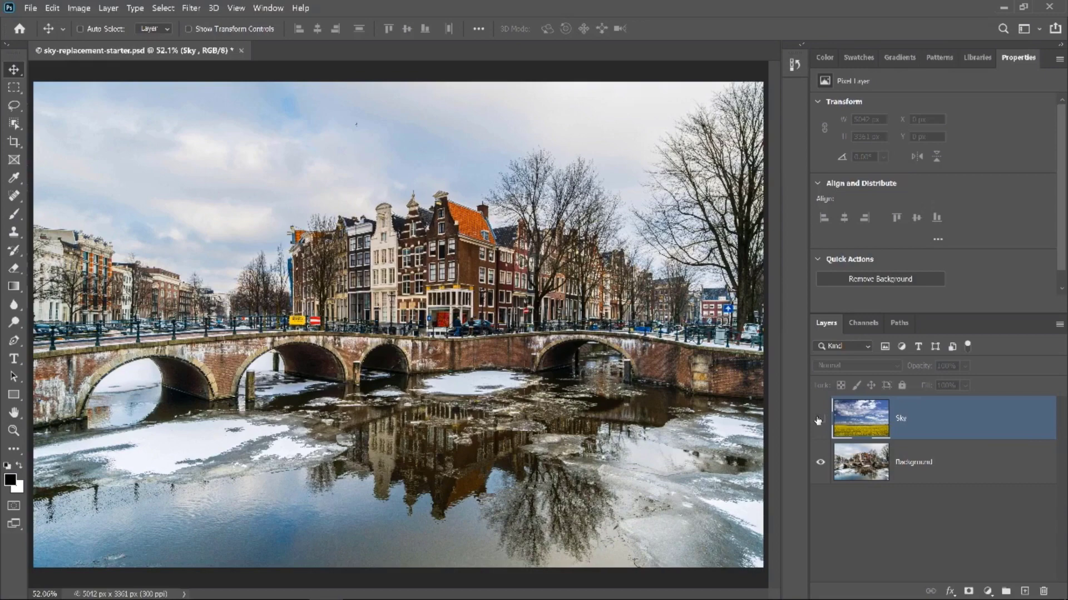
click(819, 418)
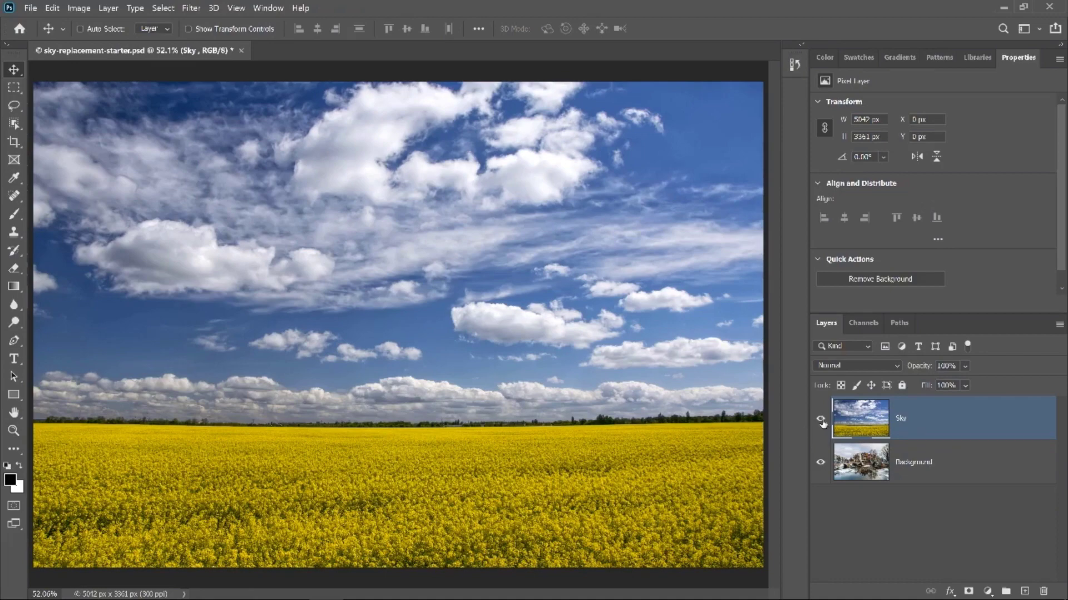
click(820, 418)
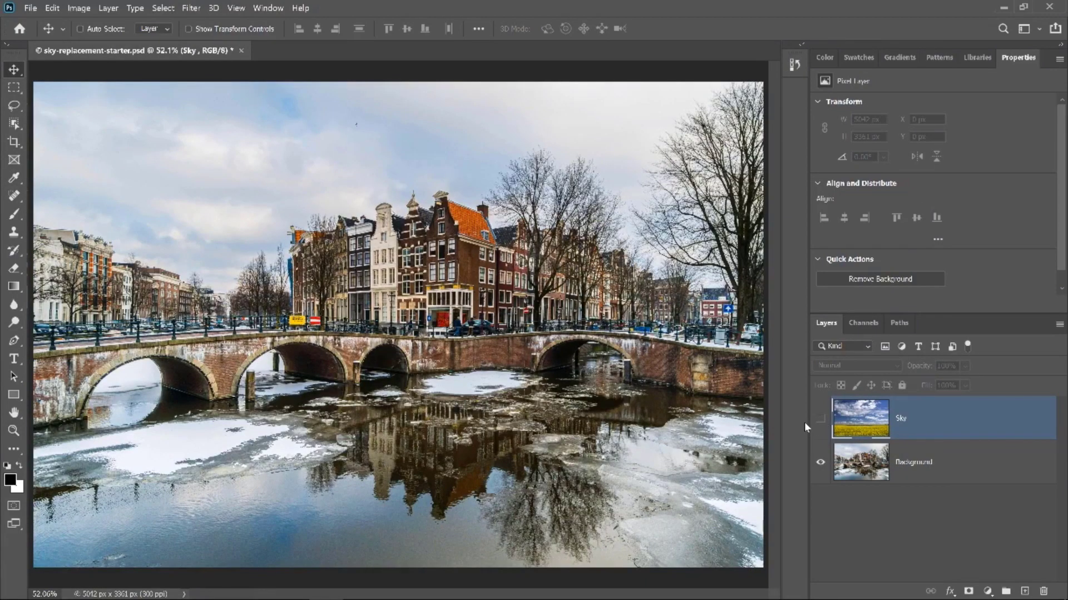
- Compare the Red, Green and Blue channels of the canal photo one by one, and restore the RGB composite view
click(274, 11)
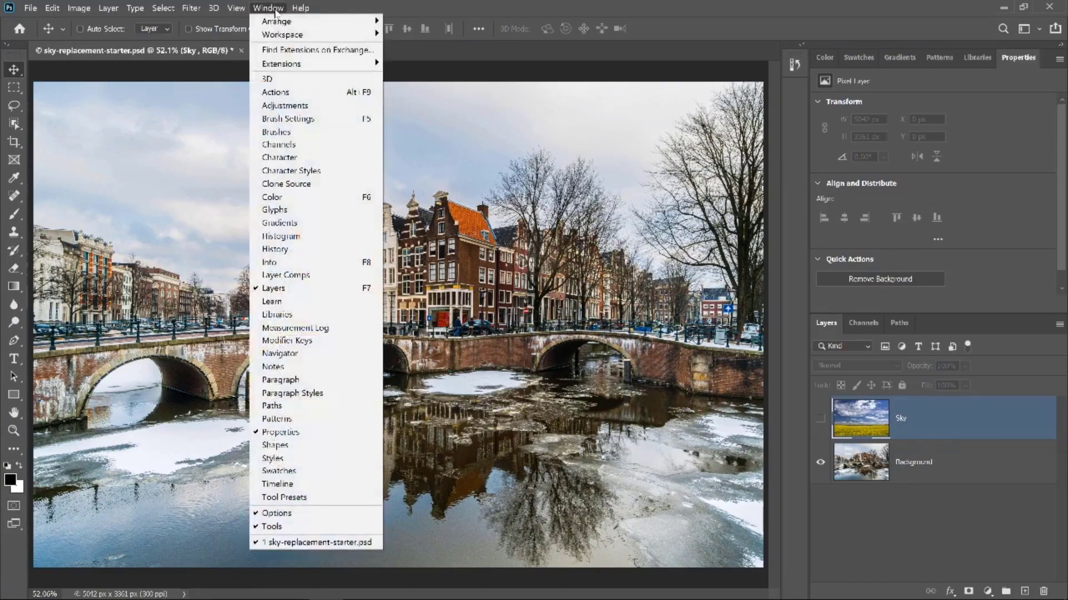
click(309, 144)
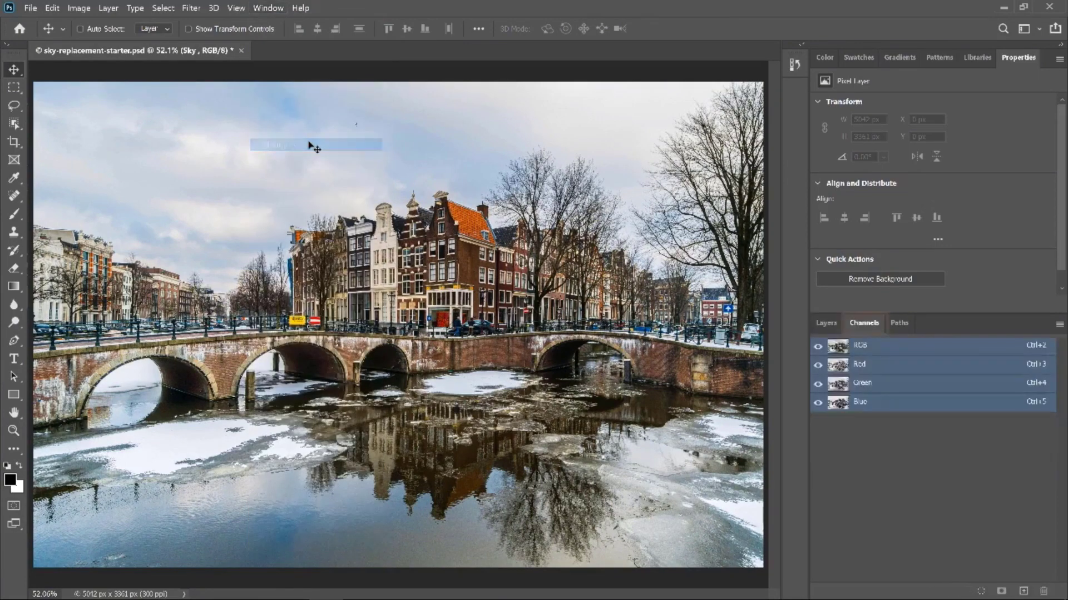
click(870, 370)
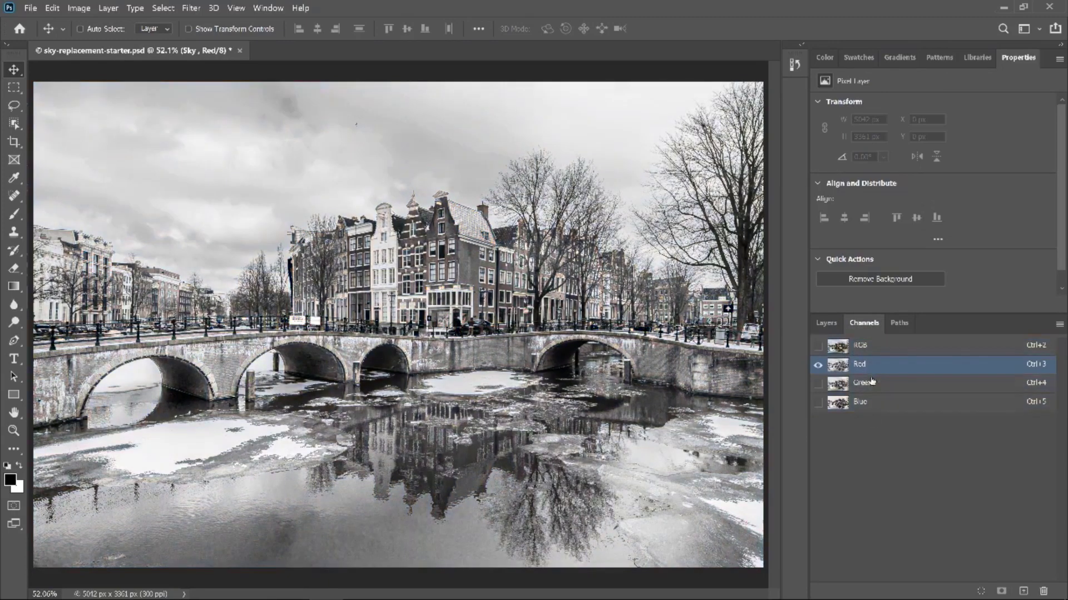
click(872, 383)
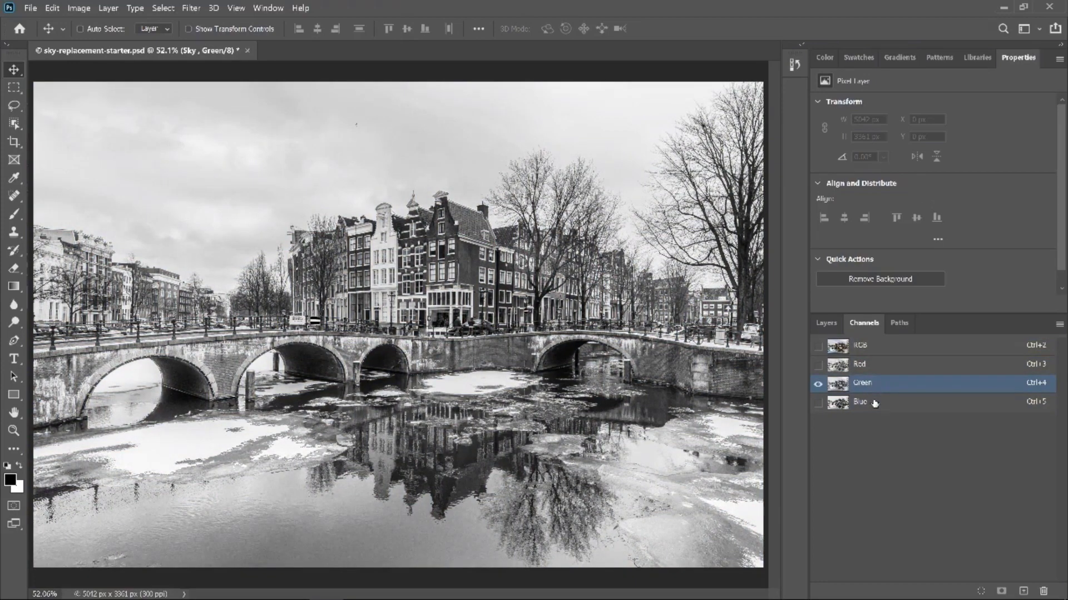
click(874, 403)
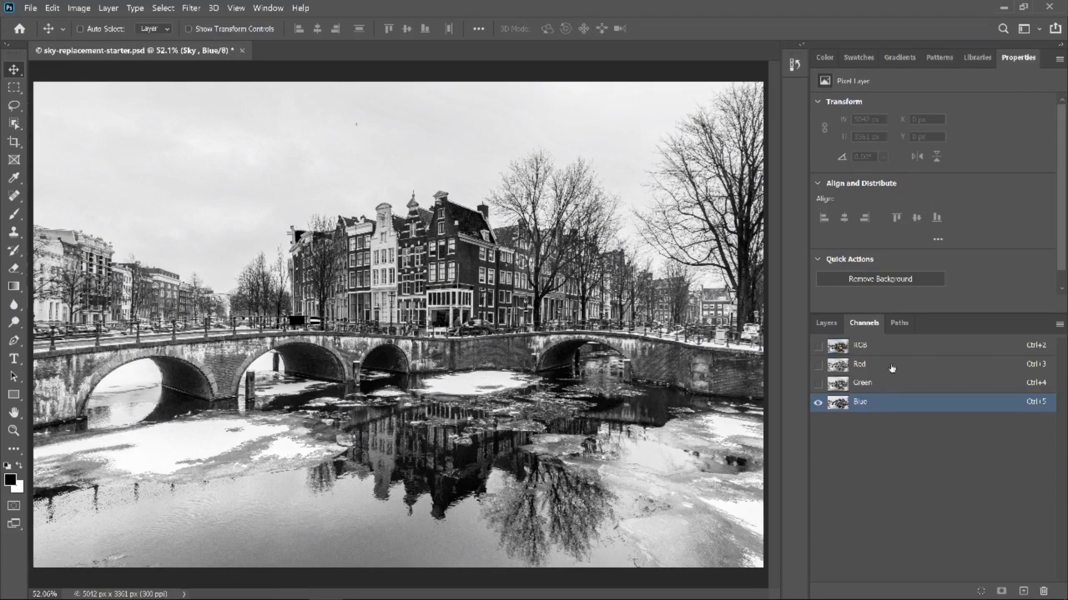
click(892, 369)
click(890, 385)
click(891, 406)
click(906, 352)
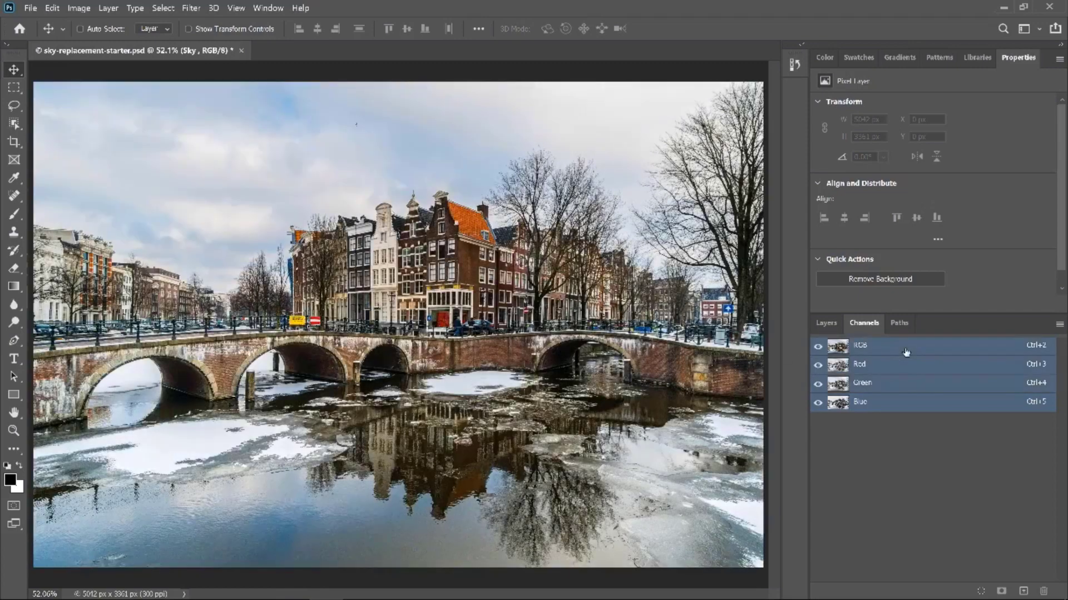
- Show the Sky layer and make a rectangular selection of its full-width sky down to the horizon, about 5042 x 2365 px
click(825, 326)
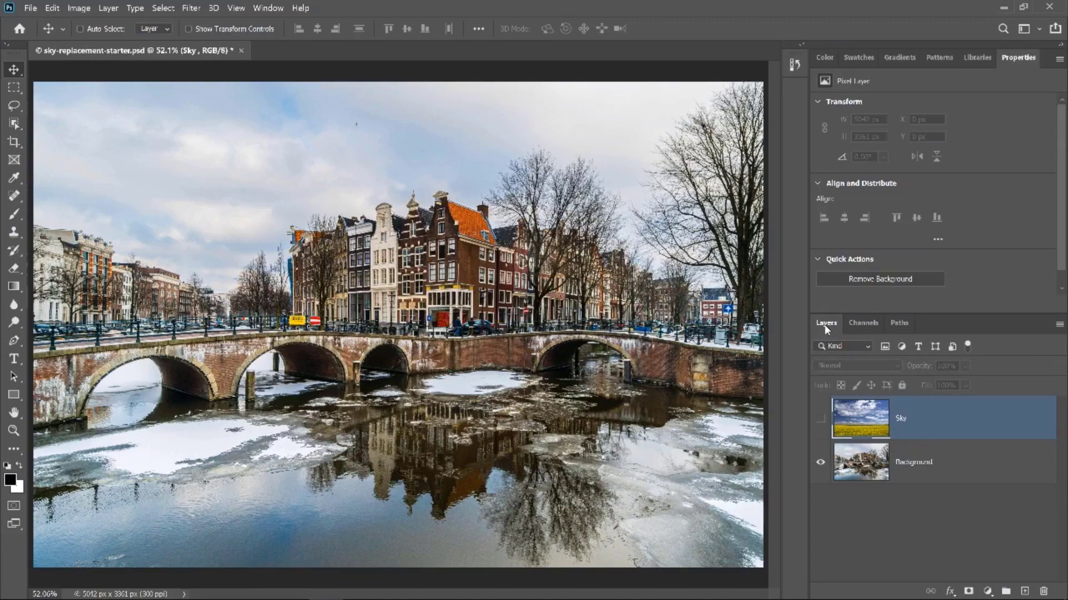
click(820, 420)
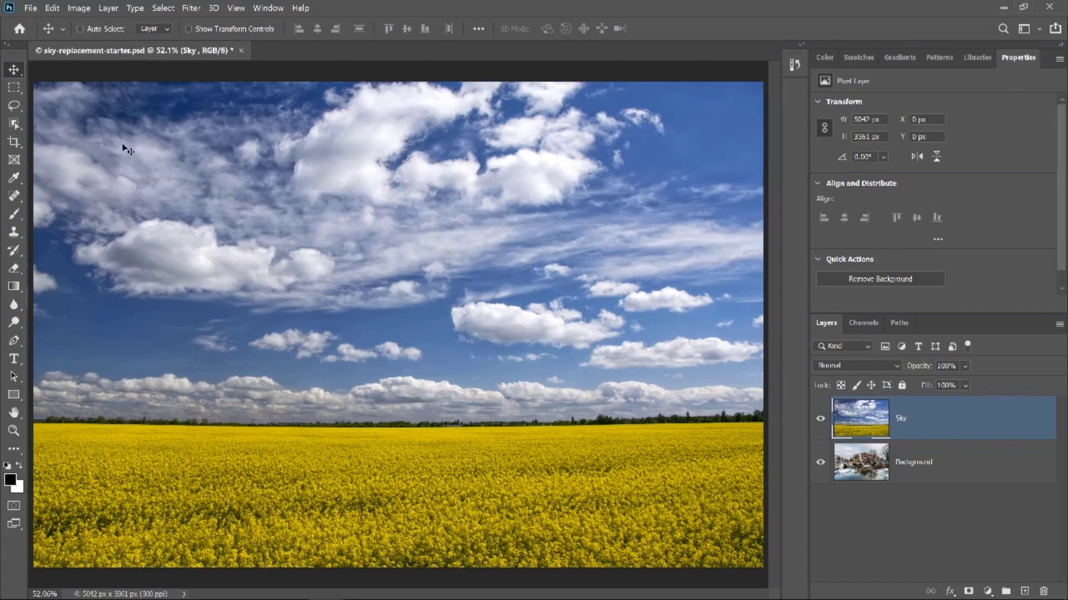
click(15, 90)
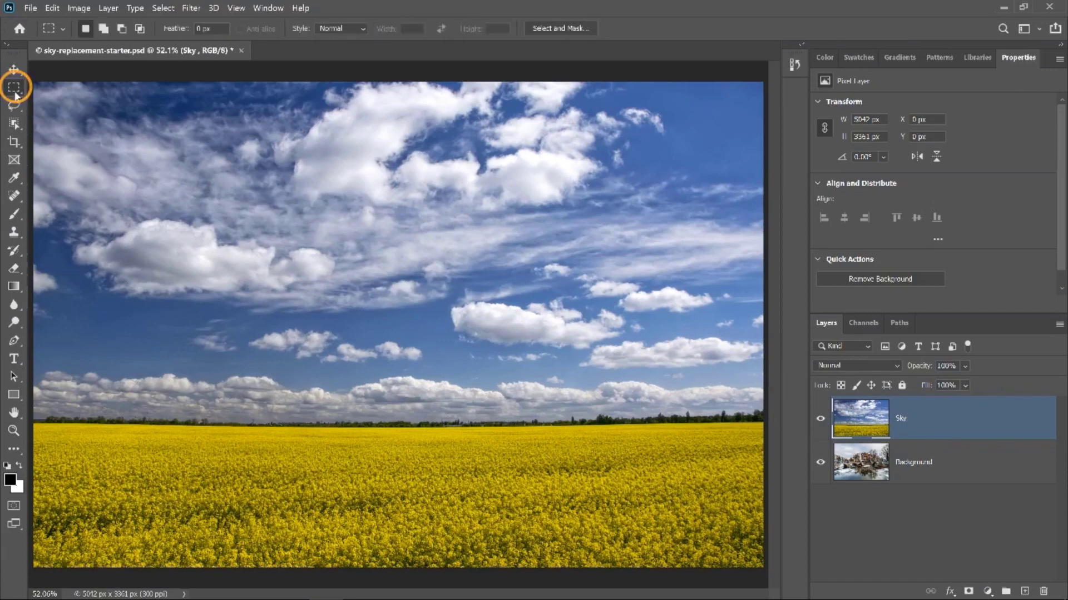
drag(31, 79, 770, 423)
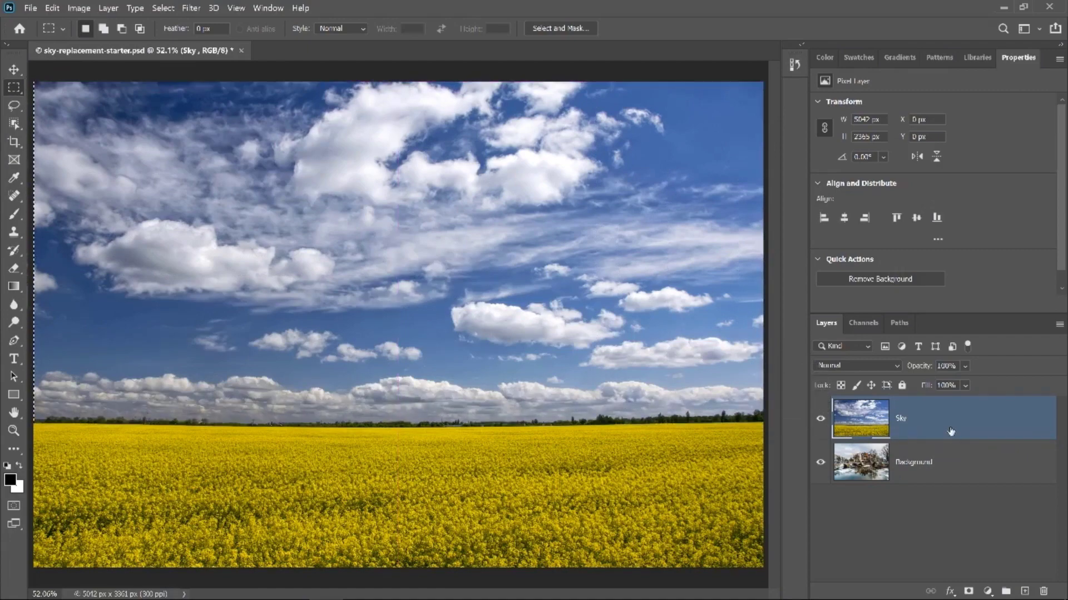
- Add a layer mask to the Sky layer from the selection, and move the masked sky up until its horizon meets the bridge
click(968, 591)
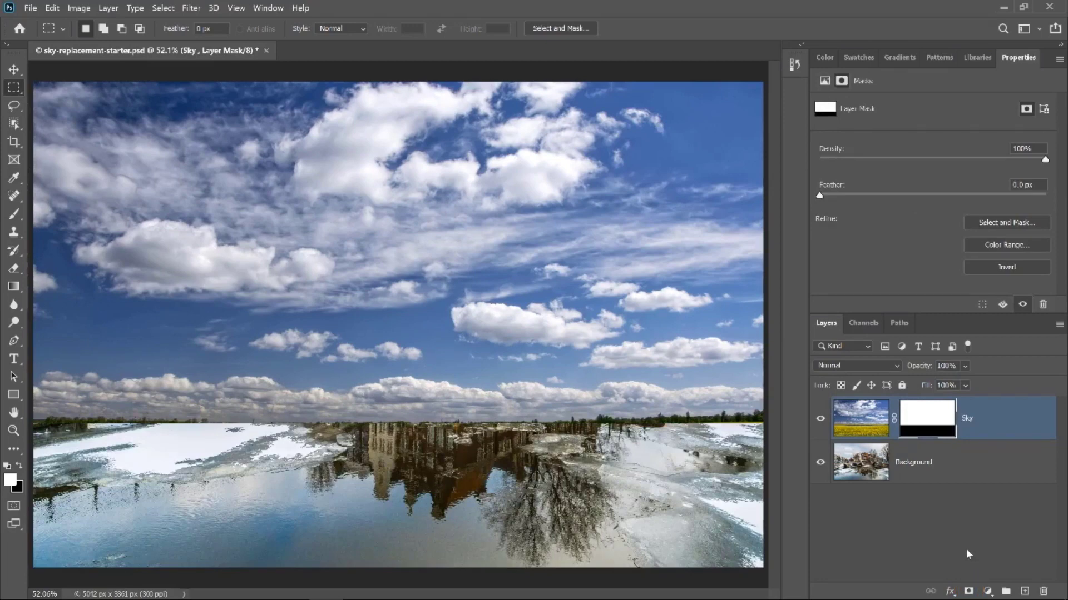
key(v)
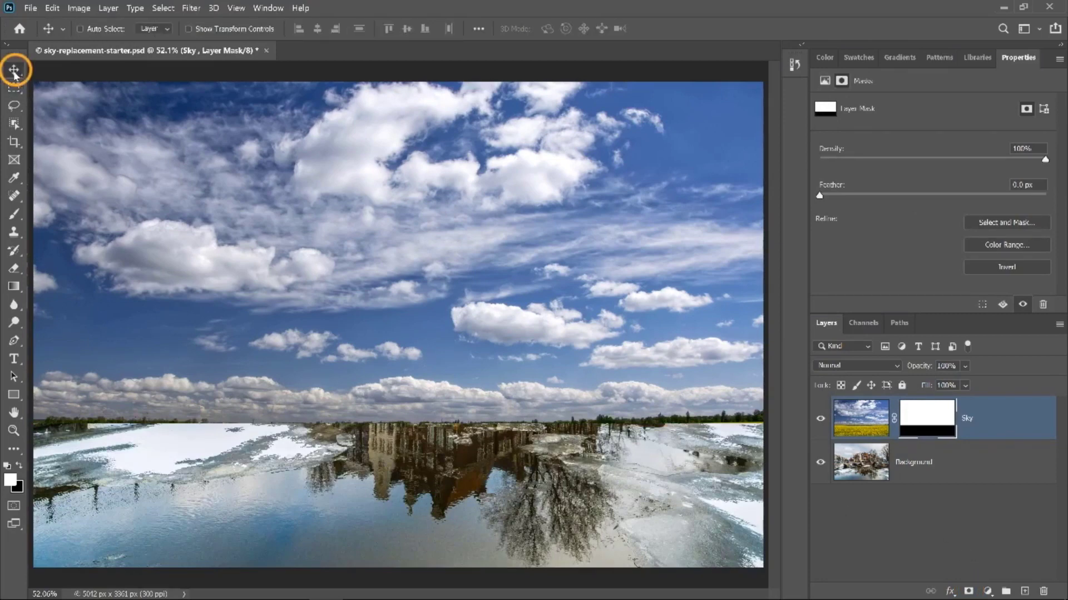
drag(436, 387, 416, 281)
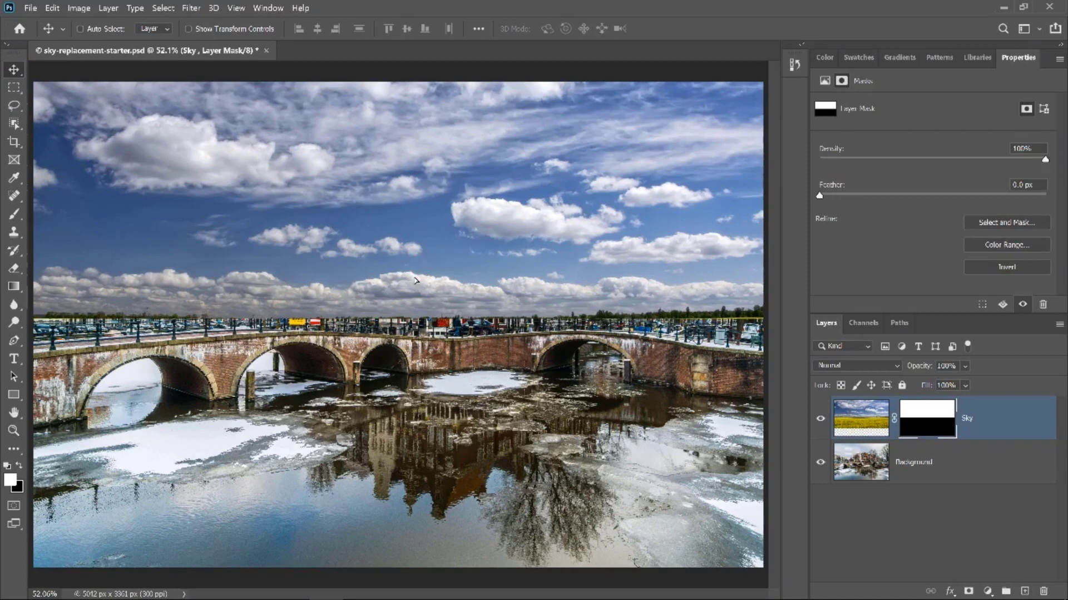
- Duplicate the masked Sky layer, flip the copy vertically, and move it down so the two horizons meet like a reflection
key(ctrl+j)
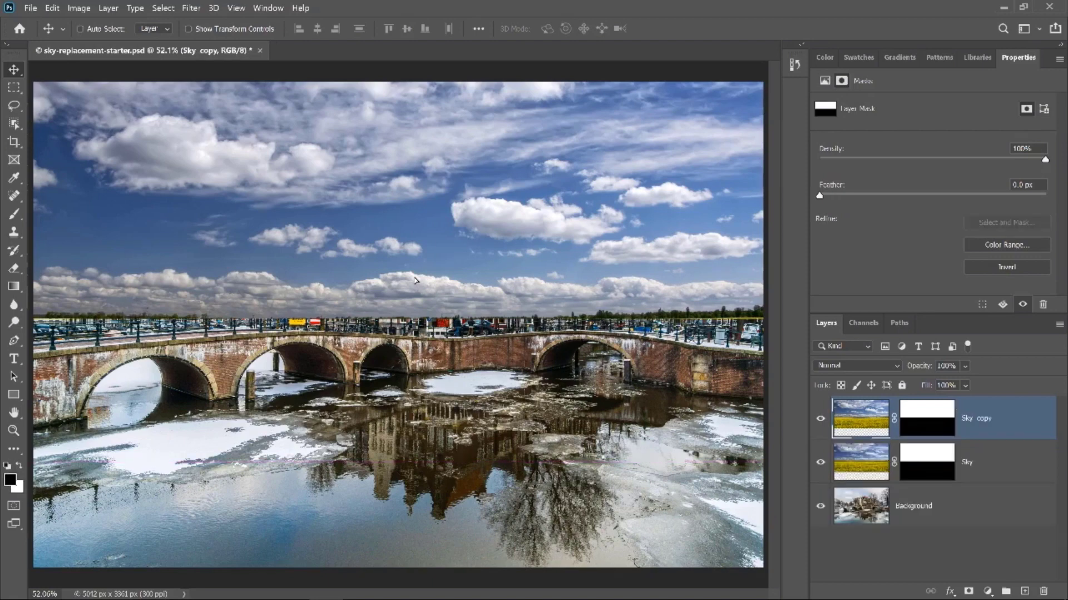
key(ctrl+t)
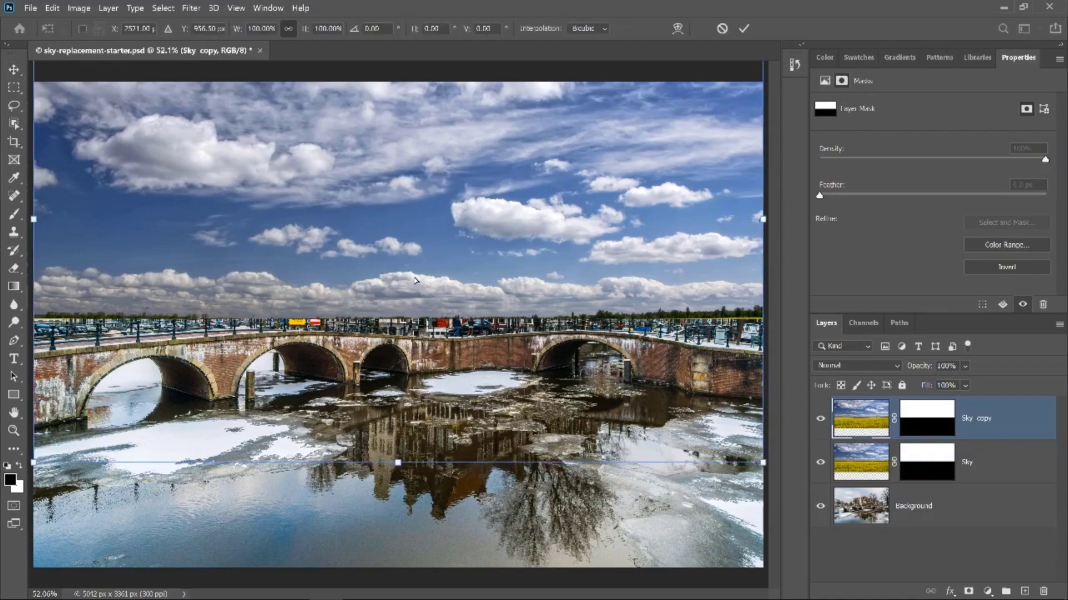
right_click(414, 280)
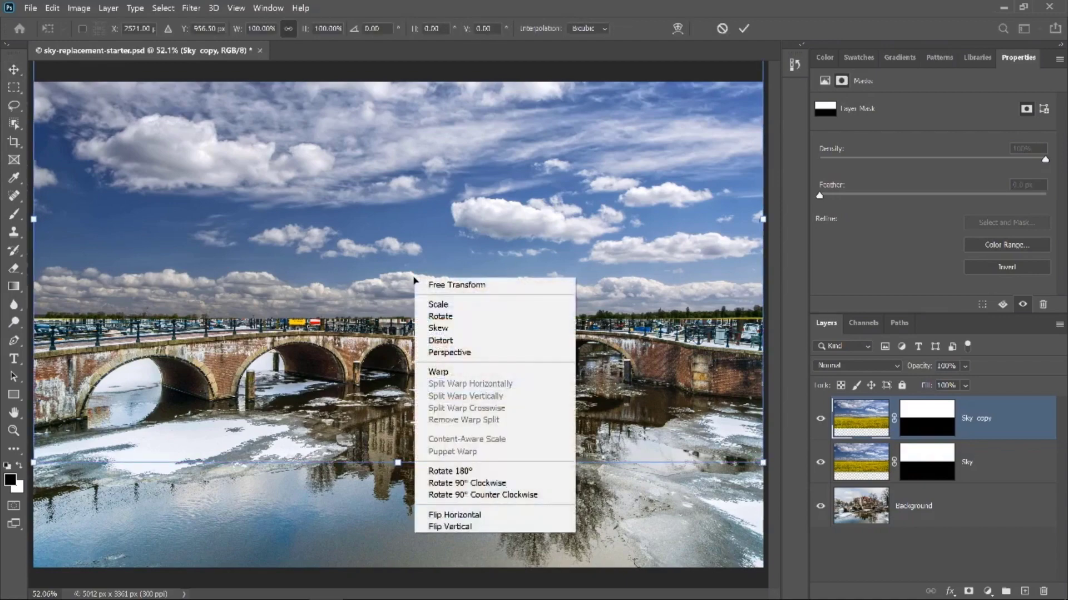
click(510, 529)
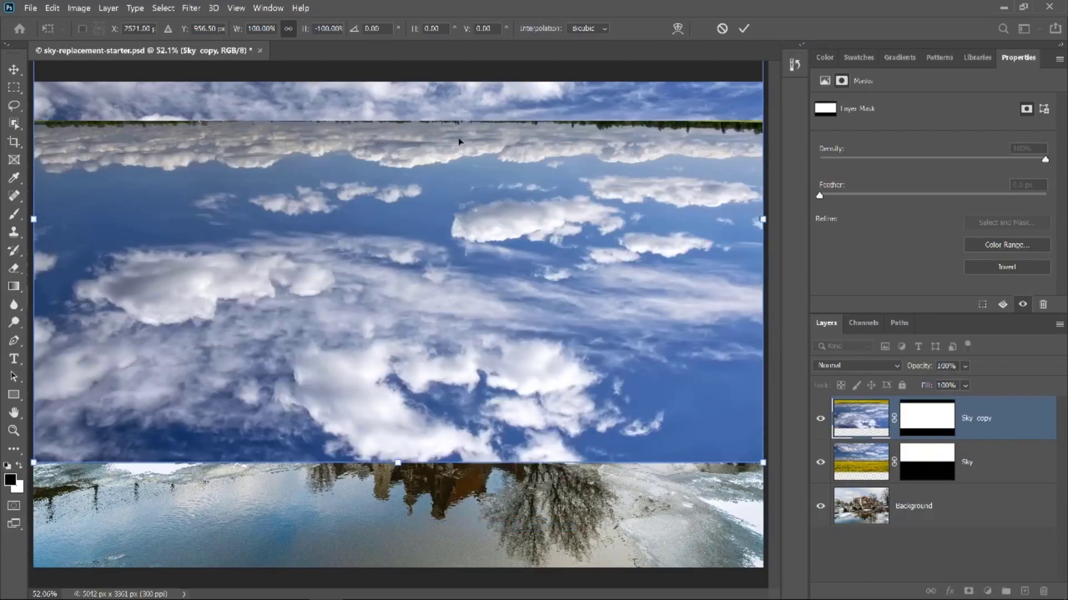
drag(459, 142, 485, 348)
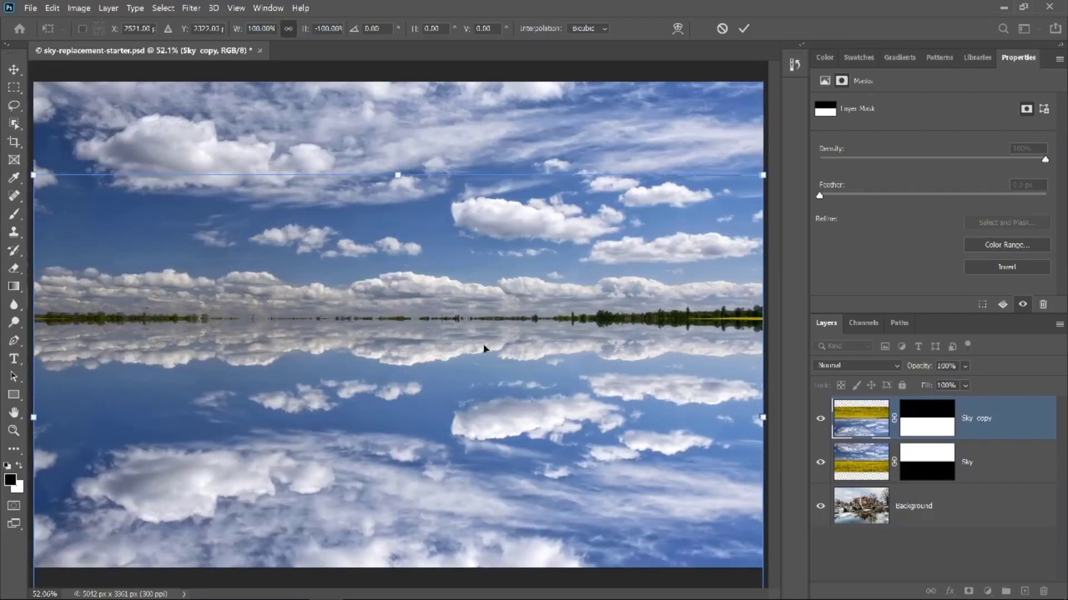
key(Return)
- Move the Background layer above both sky layers and open its Blending Options
click(910, 525)
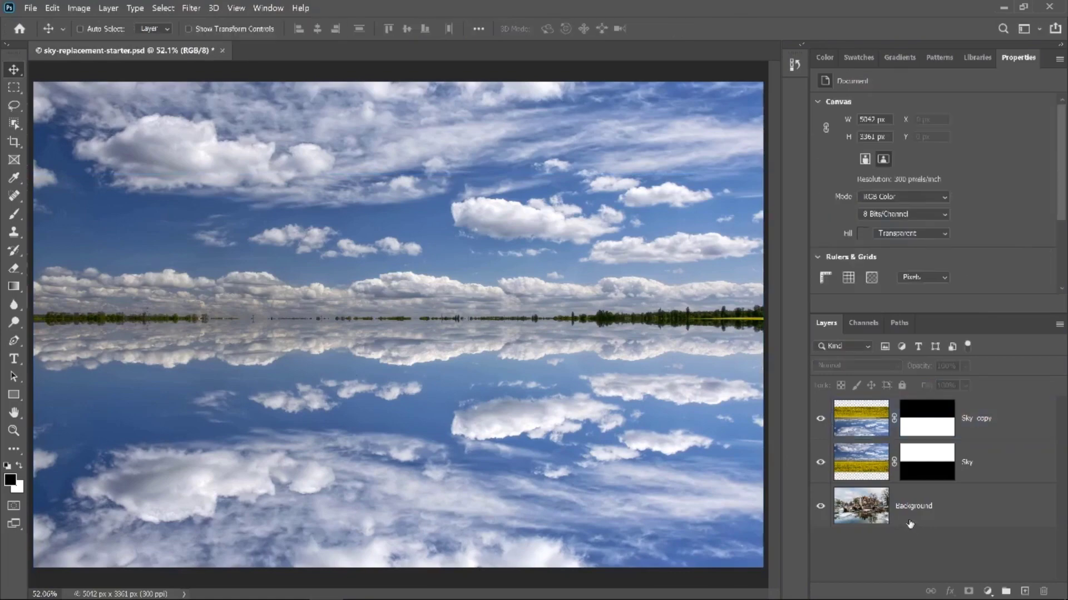
drag(909, 524, 906, 410)
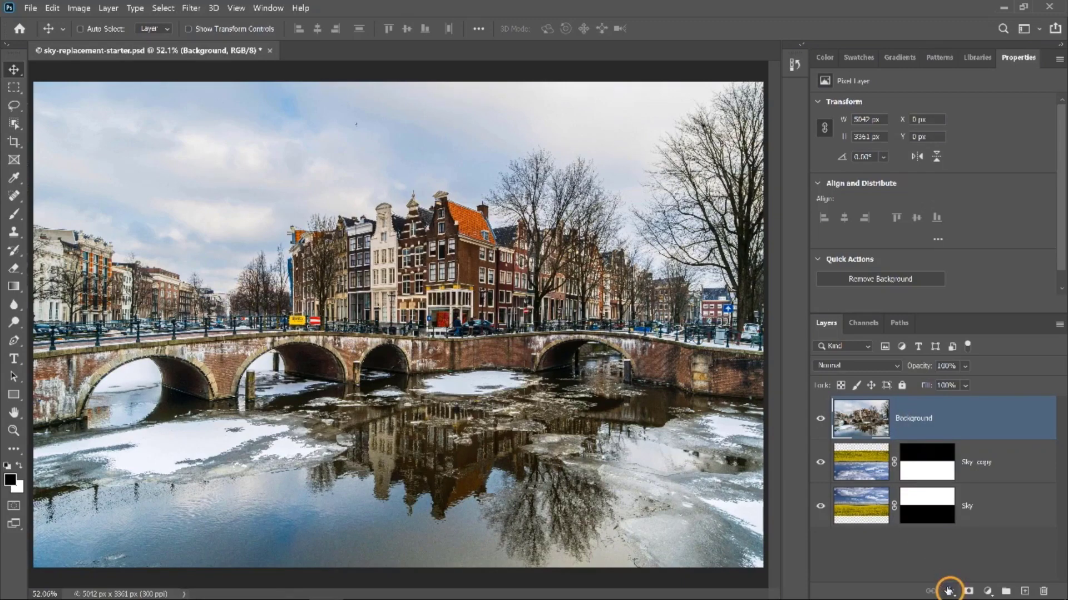
click(950, 592)
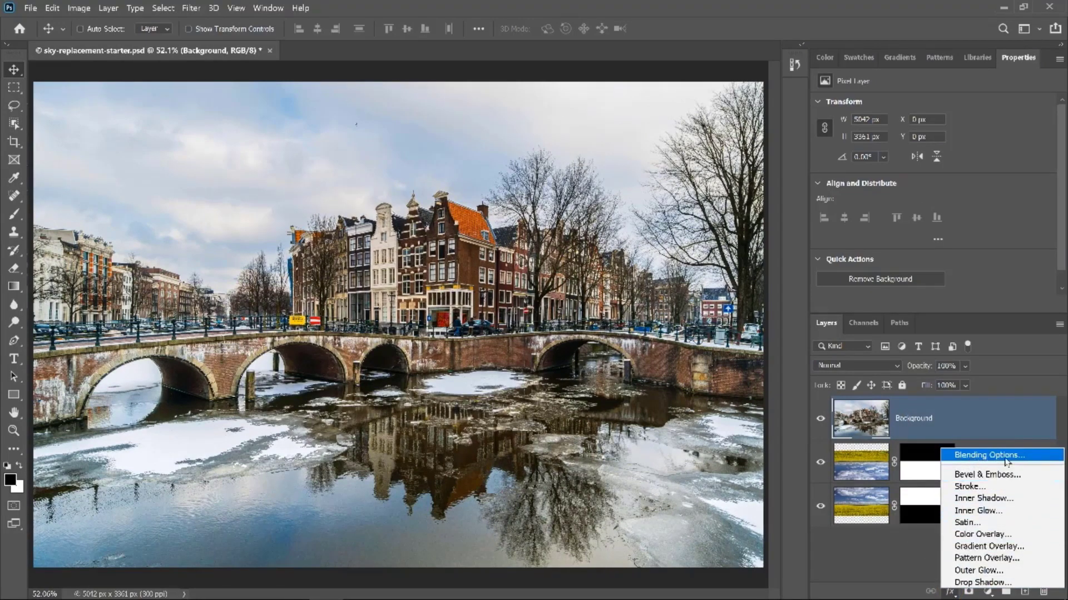
click(1027, 456)
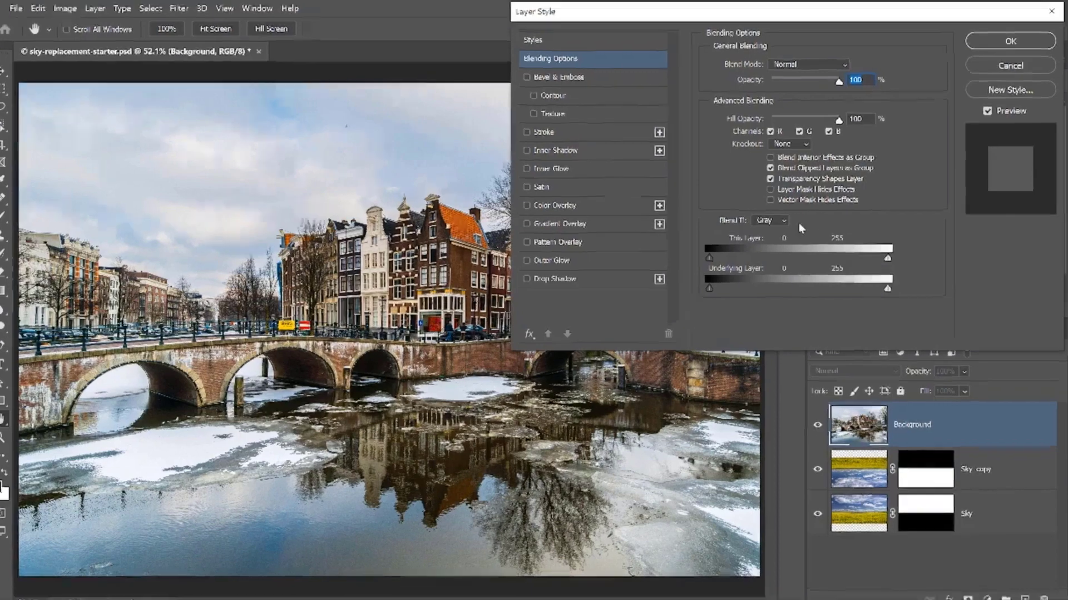
- Set Blend If to the Blue channel and lower the This Layer white point to 180
click(775, 217)
click(772, 256)
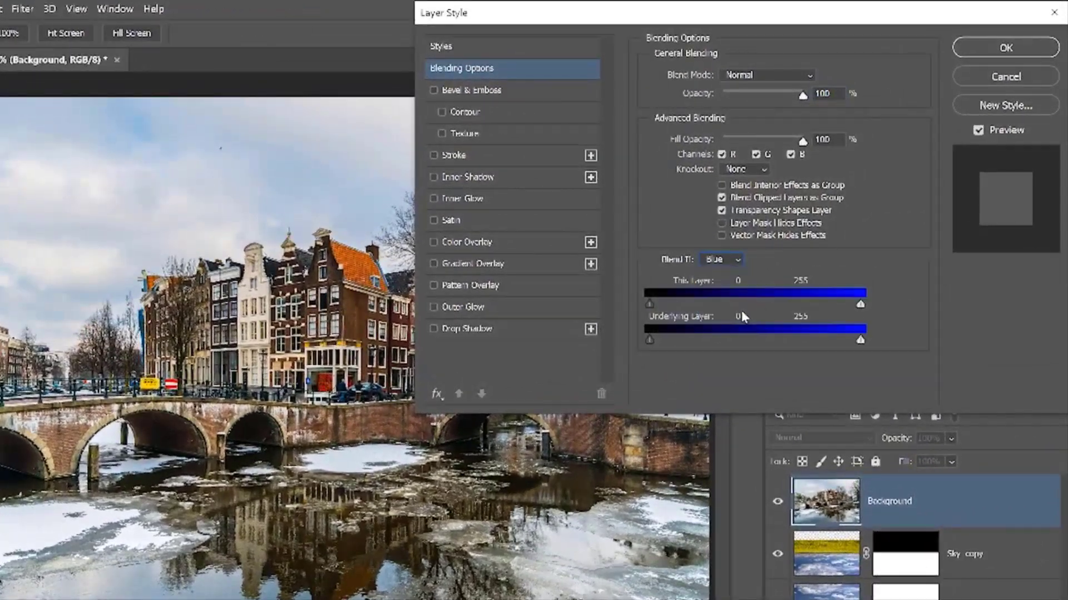
click(860, 305)
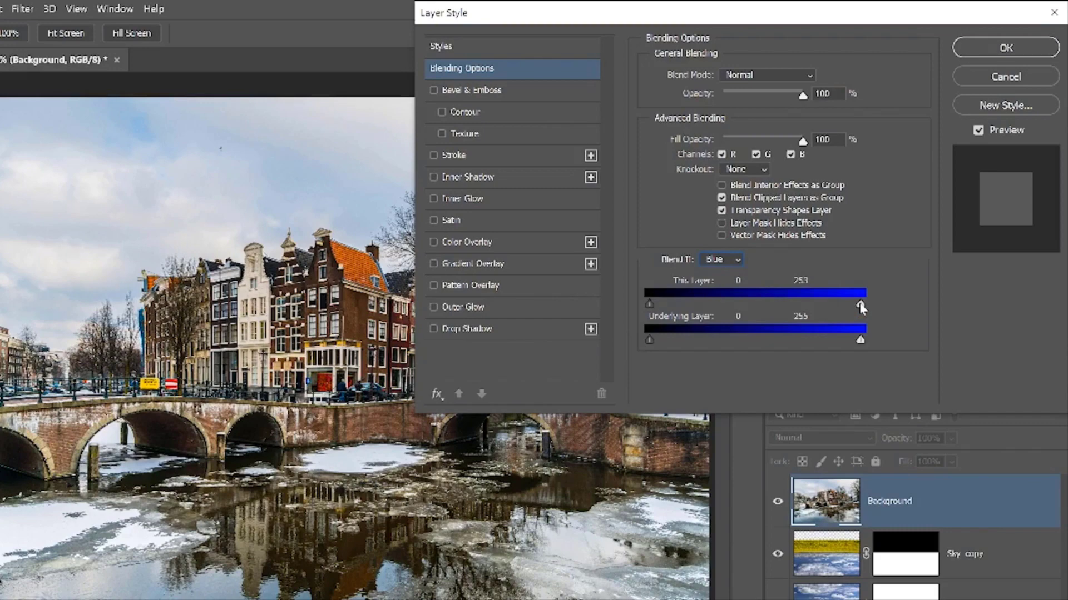
drag(860, 307, 812, 306)
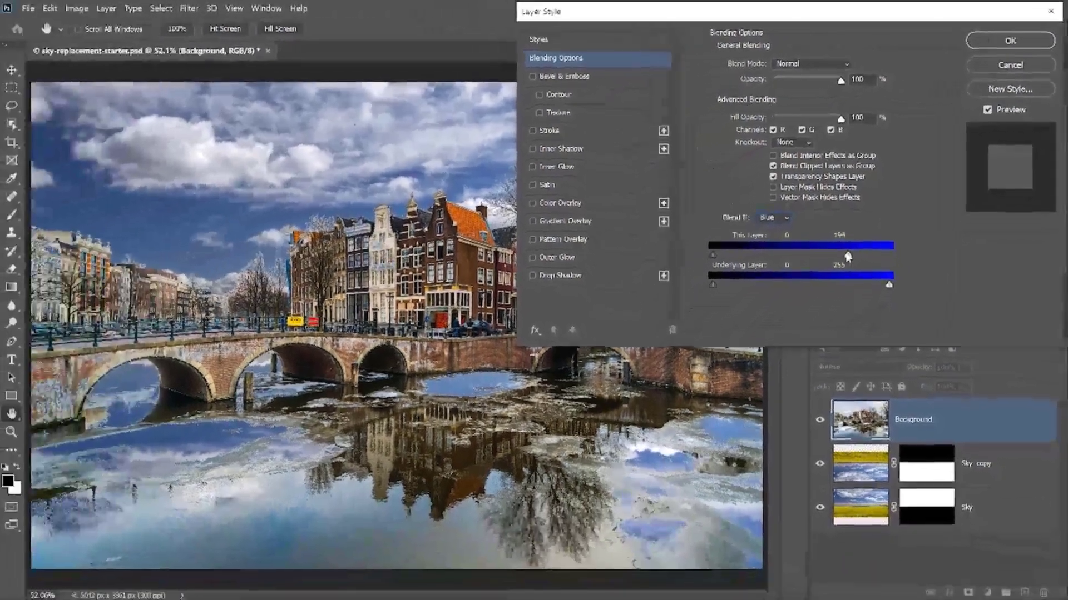
drag(847, 256, 838, 256)
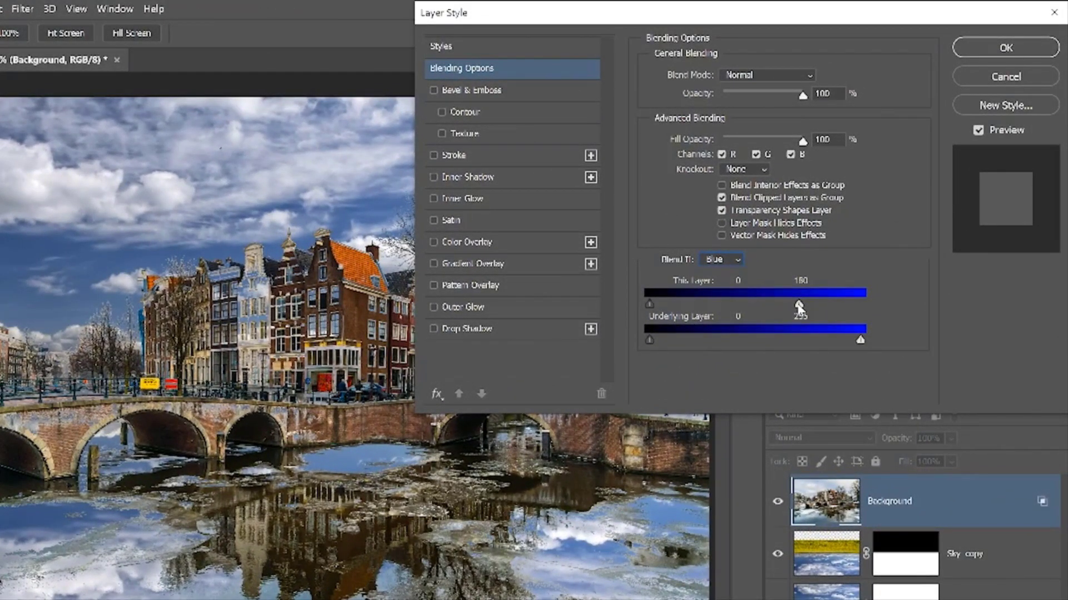
- Split the This Layer white point and set its lower half to 80 for a smooth transition to 180
key(alt)
drag(798, 306, 797, 305)
drag(797, 304, 715, 303)
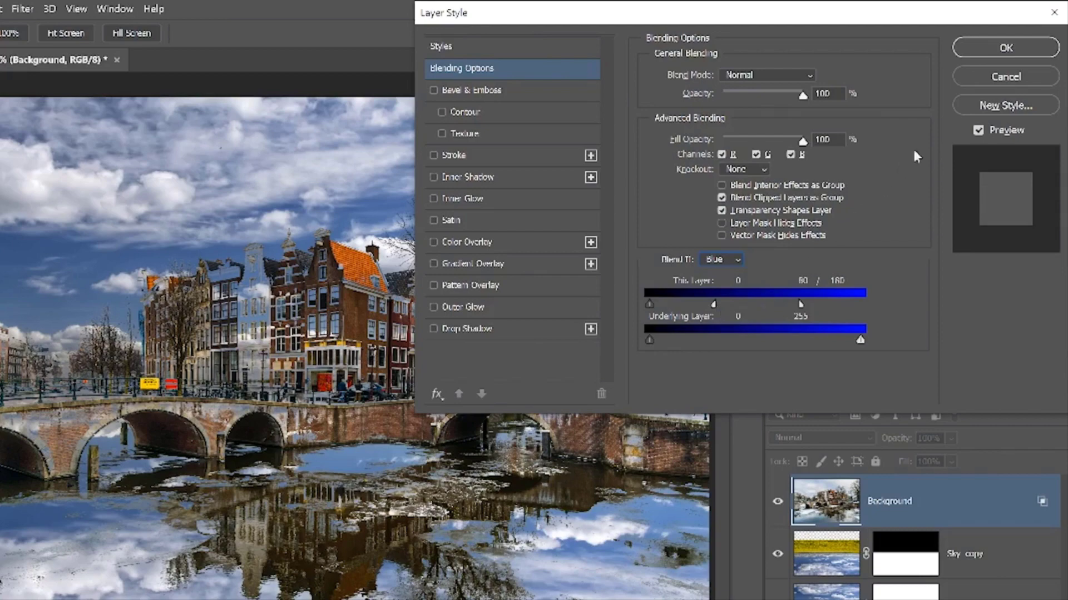
- Accept the blending options, duplicate the Background layer and clear the layer style from the copy
click(989, 51)
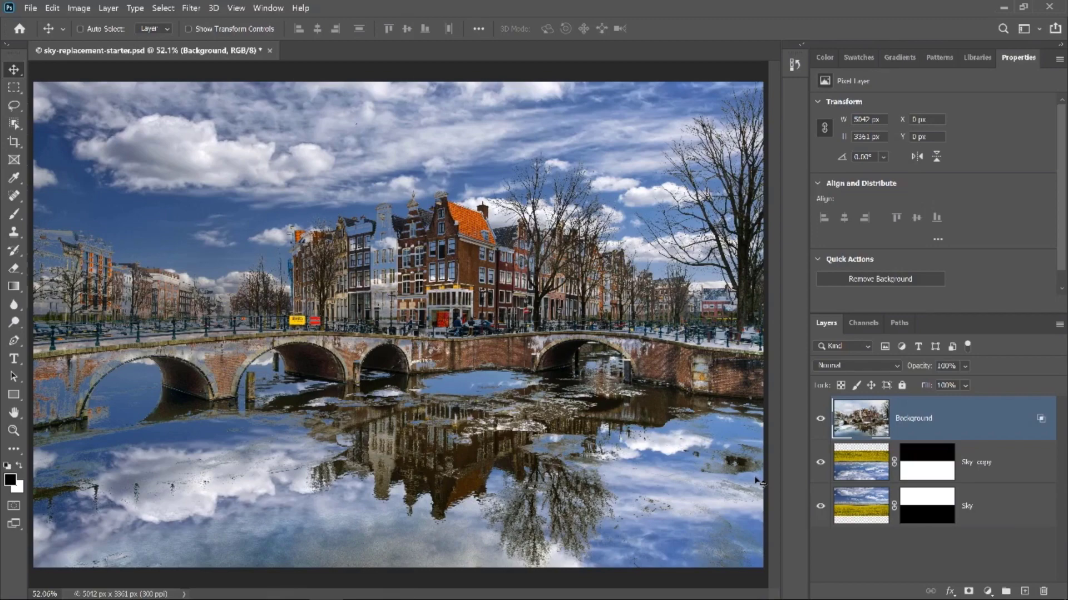
key(ctrl)
key(ctrl+j)
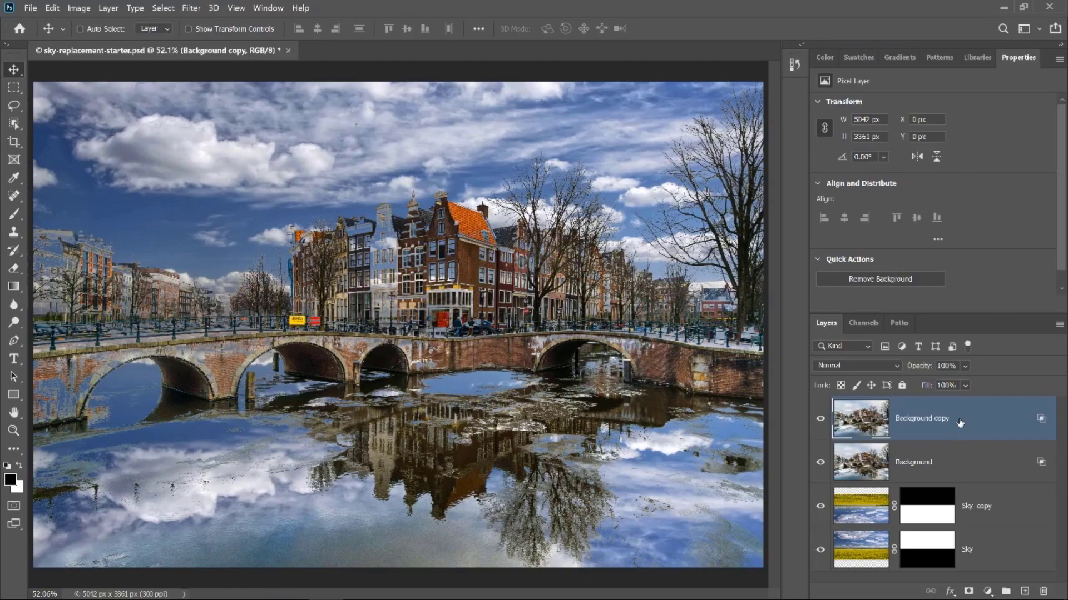
right_click(1043, 420)
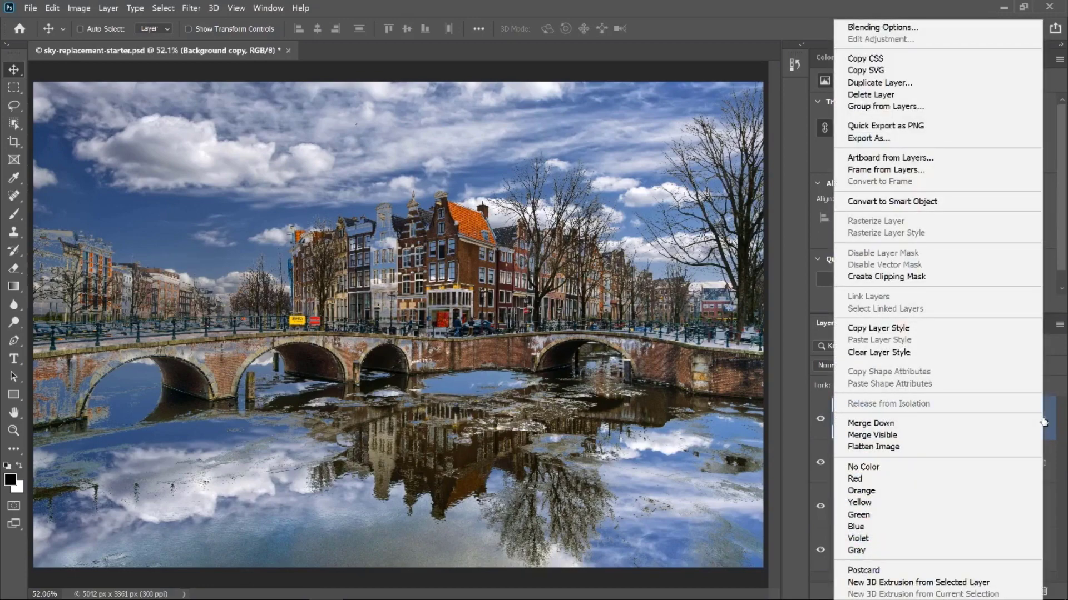
click(964, 350)
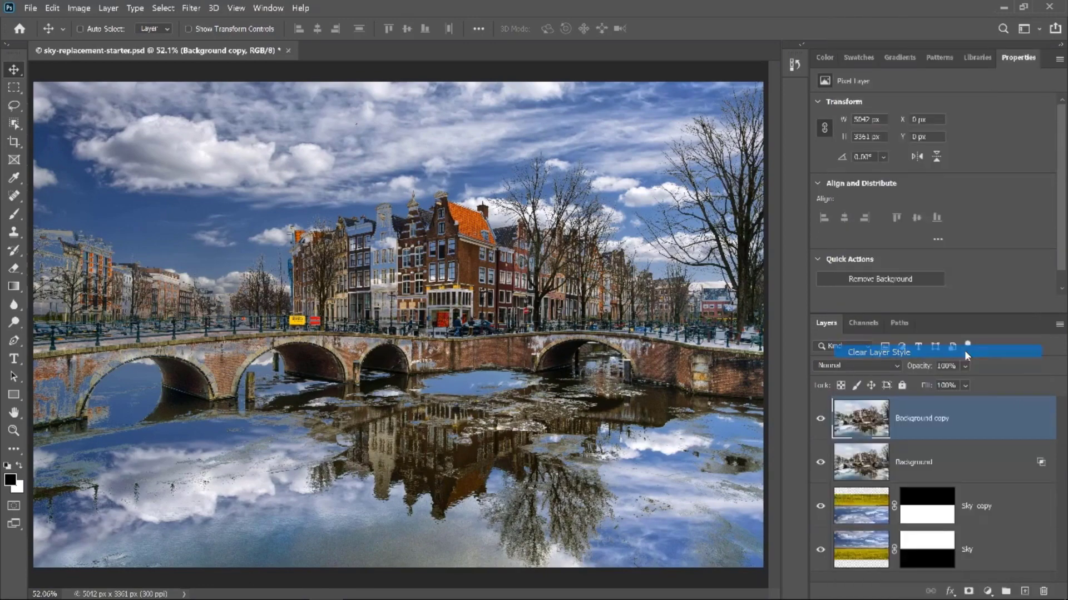
- Select the buildings and the bridge on the Background copy layer with the Quick Selection tool
click(16, 124)
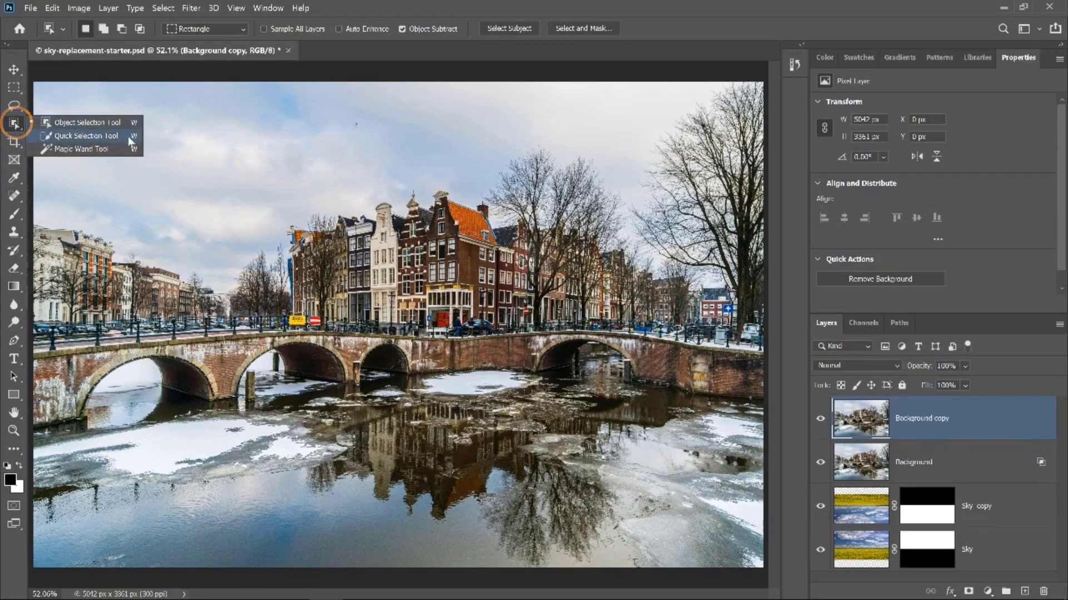
click(131, 137)
mouse_move(79, 327)
mouse_down()
mouse_move(142, 350)
mouse_move(269, 366)
mouse_move(517, 356)
mouse_move(700, 364)
mouse_move(234, 383)
mouse_move(64, 420)
mouse_move(278, 402)
mouse_up()
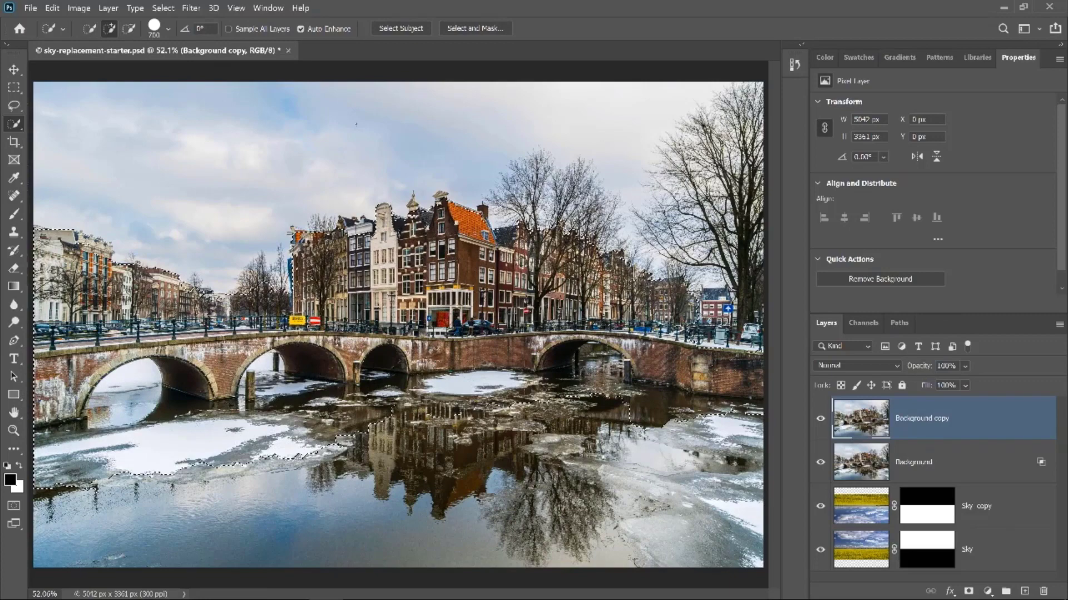
- Reduce the Quick Selection brush to 70 and add the missing rooftops of the central buildings to the selection
key([)
key([)
key([)
key([)
key([)
key([)
key([)
key([)
key([)
key([)
key([)
key([)
key([)
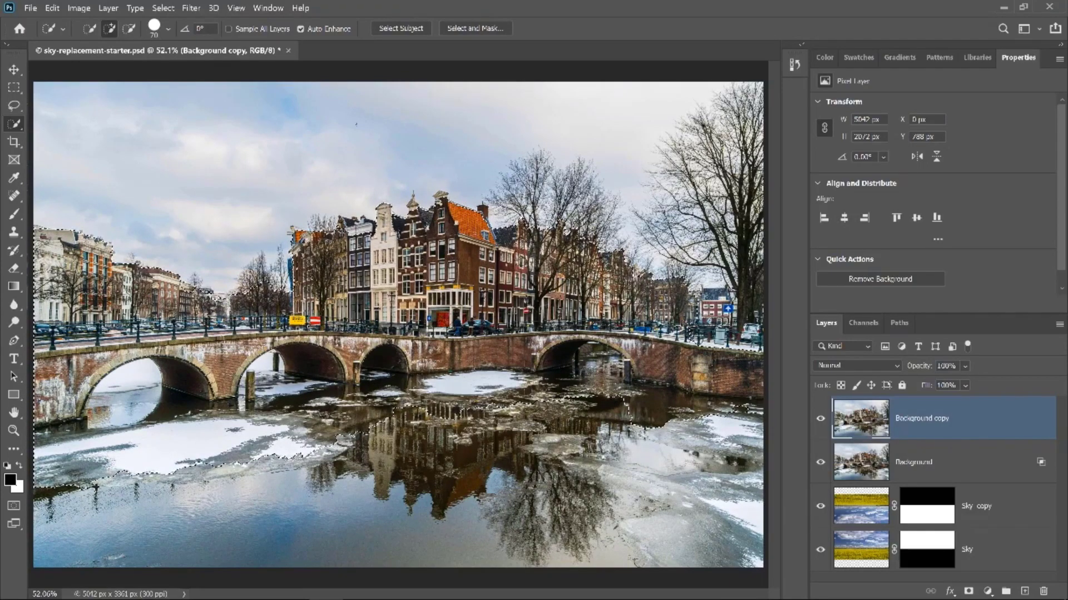
click(441, 196)
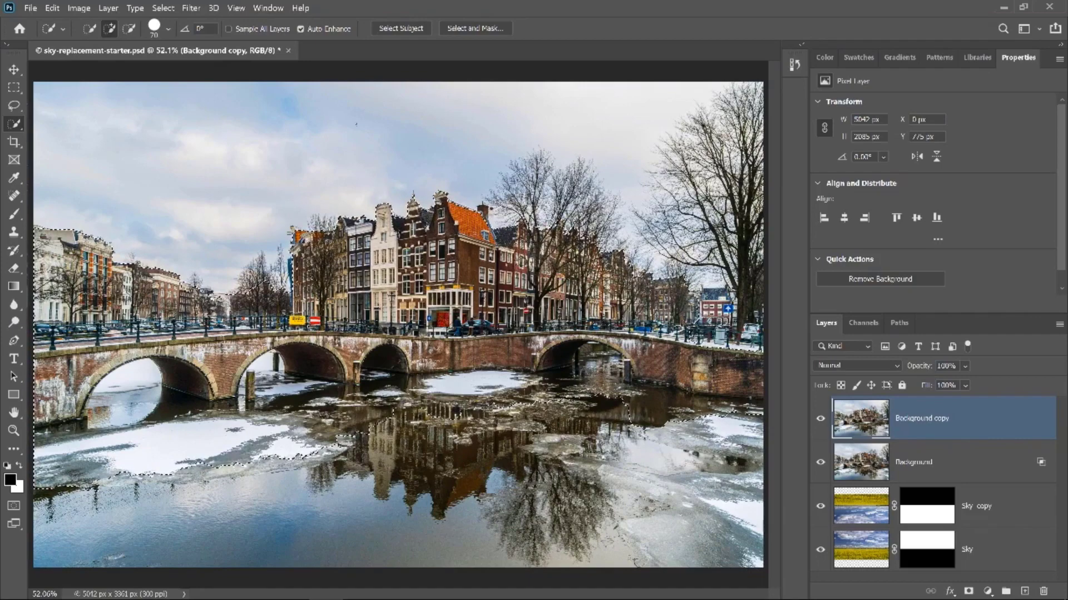
click(483, 211)
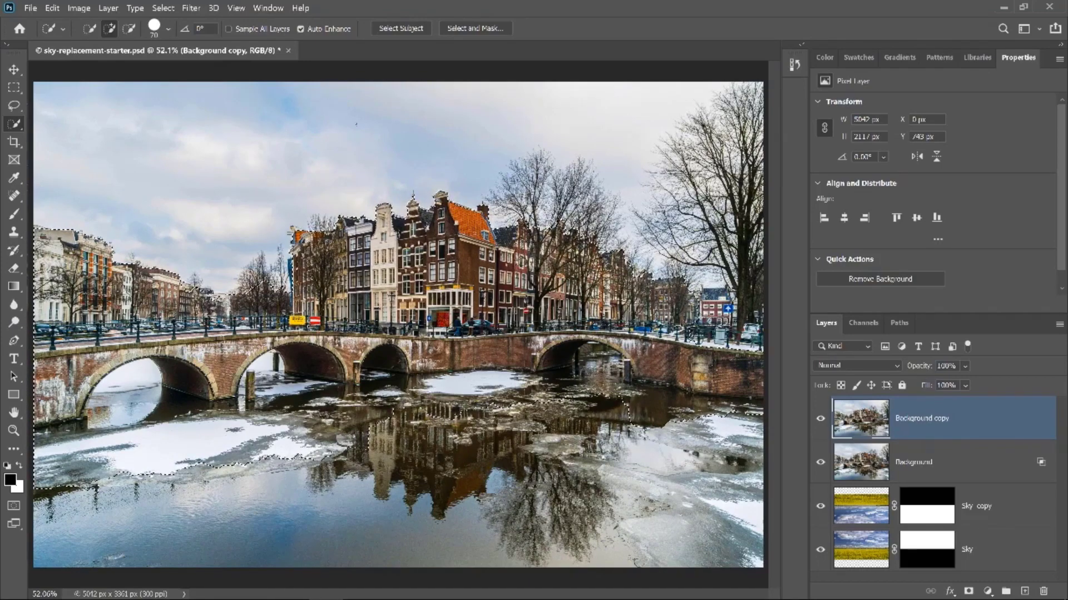
- Add the building reflections and ice patches to the selection and turn it into a layer mask on Background copy
mouse_move(378, 445)
mouse_down()
mouse_move(562, 456)
mouse_move(684, 498)
mouse_up()
drag(643, 558, 662, 545)
drag(684, 434, 729, 445)
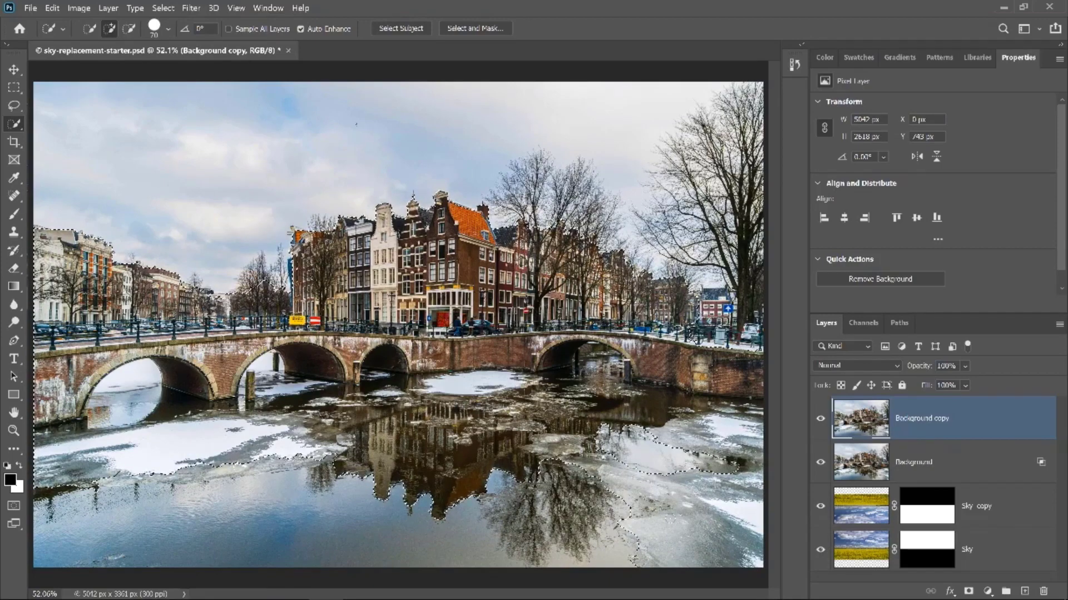
drag(317, 459, 110, 469)
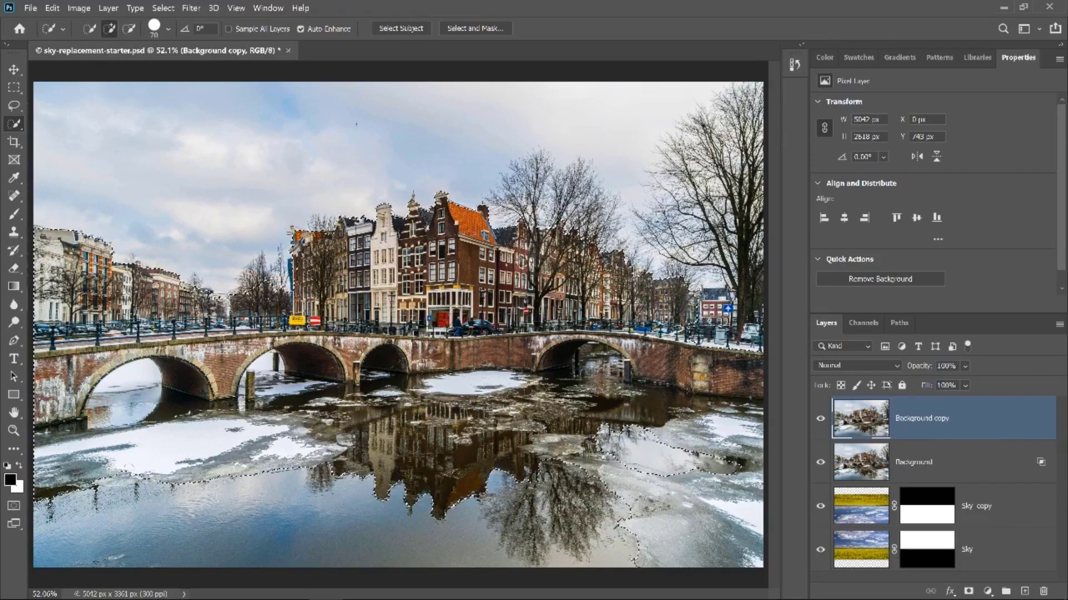
click(968, 591)
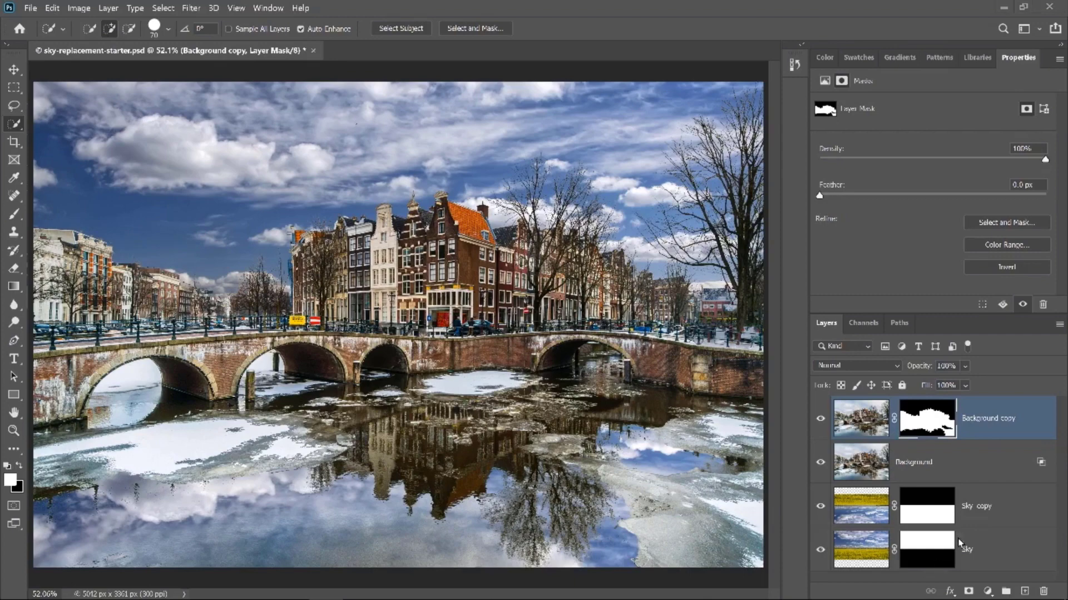
- Add a Levels adjustment above the Sky copy layer with the output black level at 80 and darkened midtones
click(995, 518)
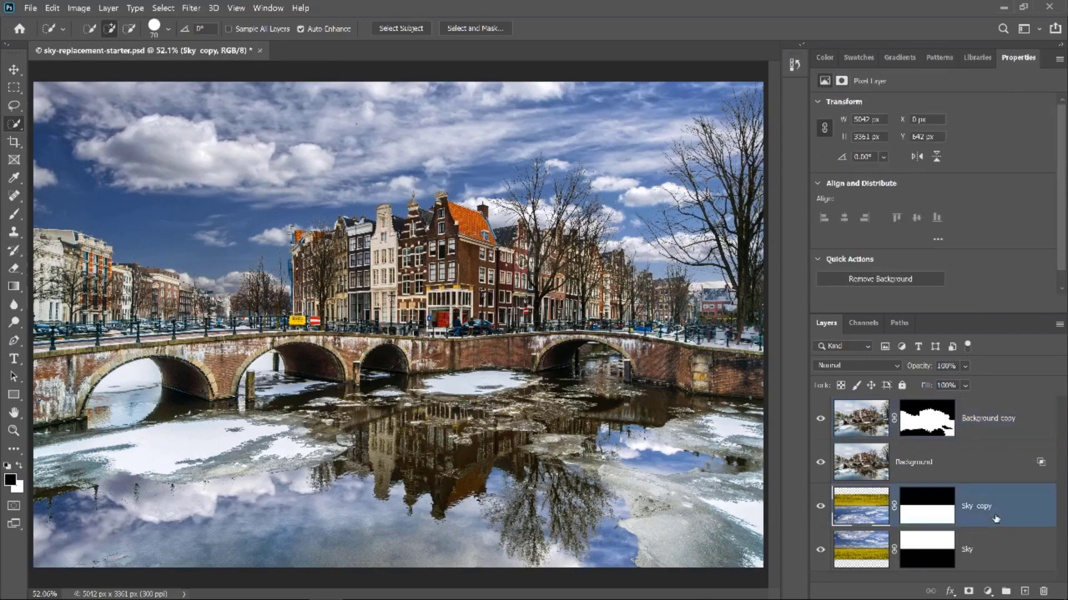
click(988, 591)
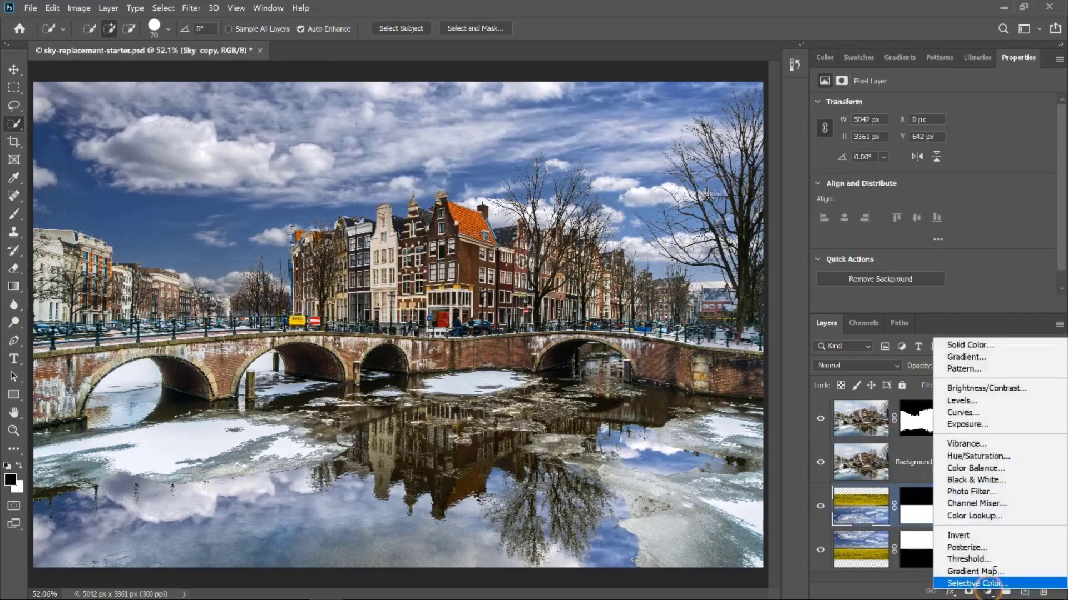
click(1008, 401)
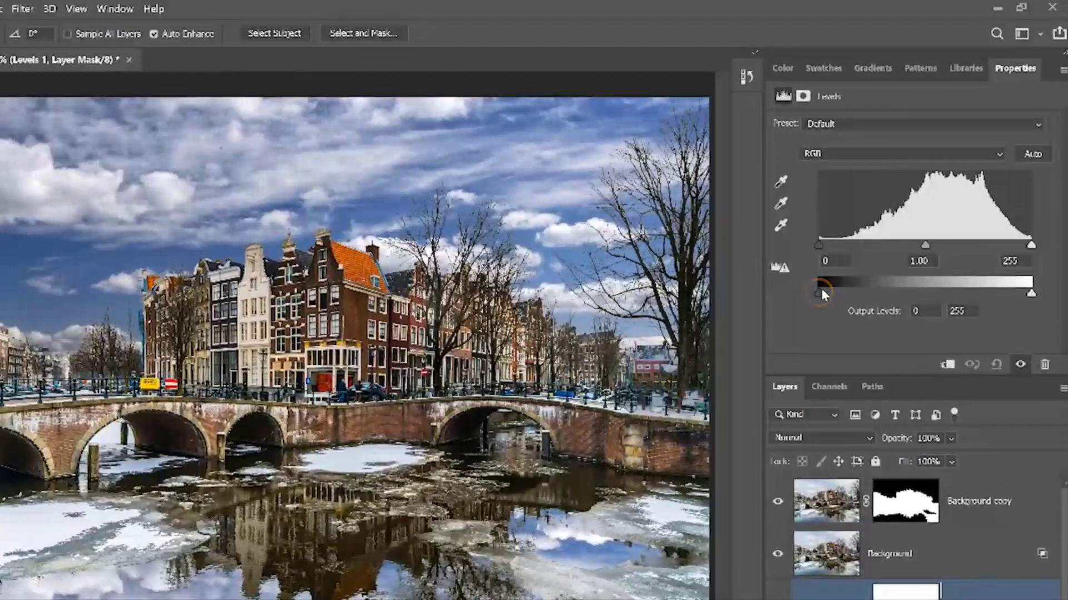
drag(818, 292, 886, 295)
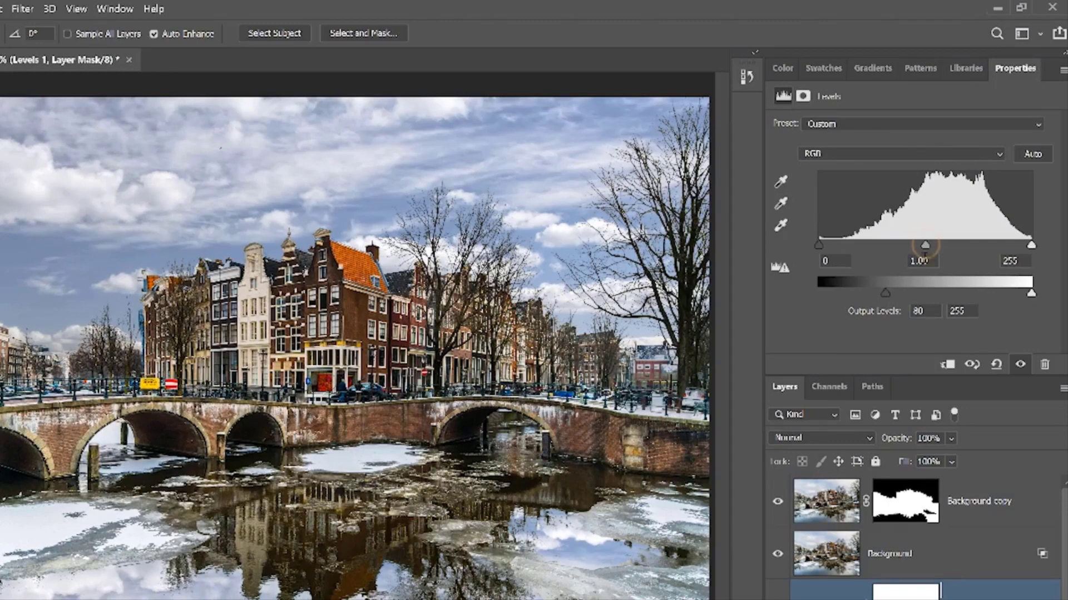
drag(924, 244, 949, 255)
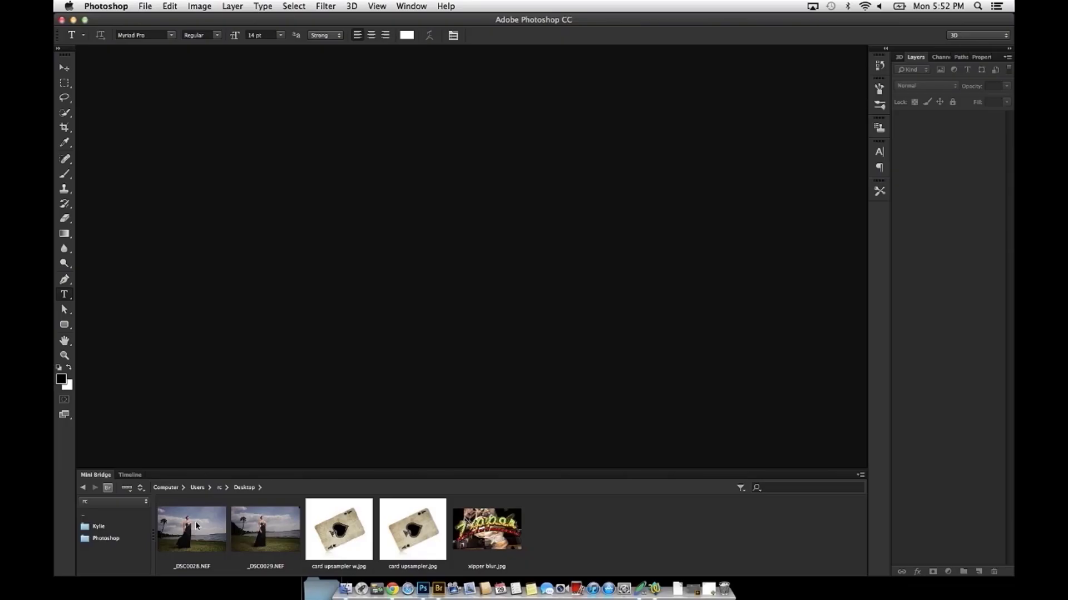
- Open _DSC0028.NEF from the Desktop folder and start the Shake Reduction filter on it
drag(191, 528, 449, 267)
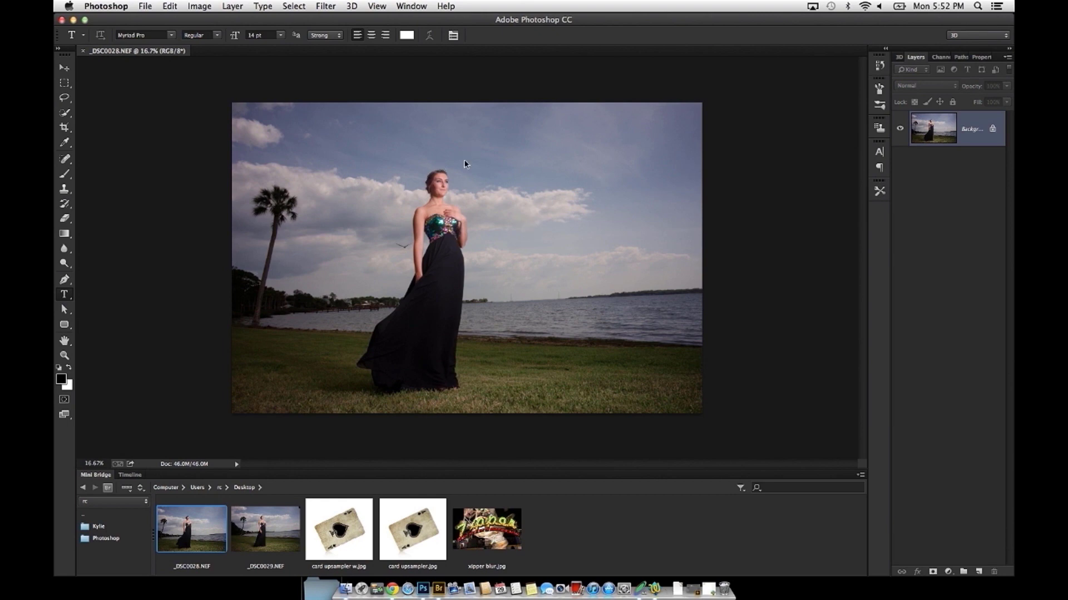
drag(435, 176, 521, 204)
scroll(496, 174, down, 5)
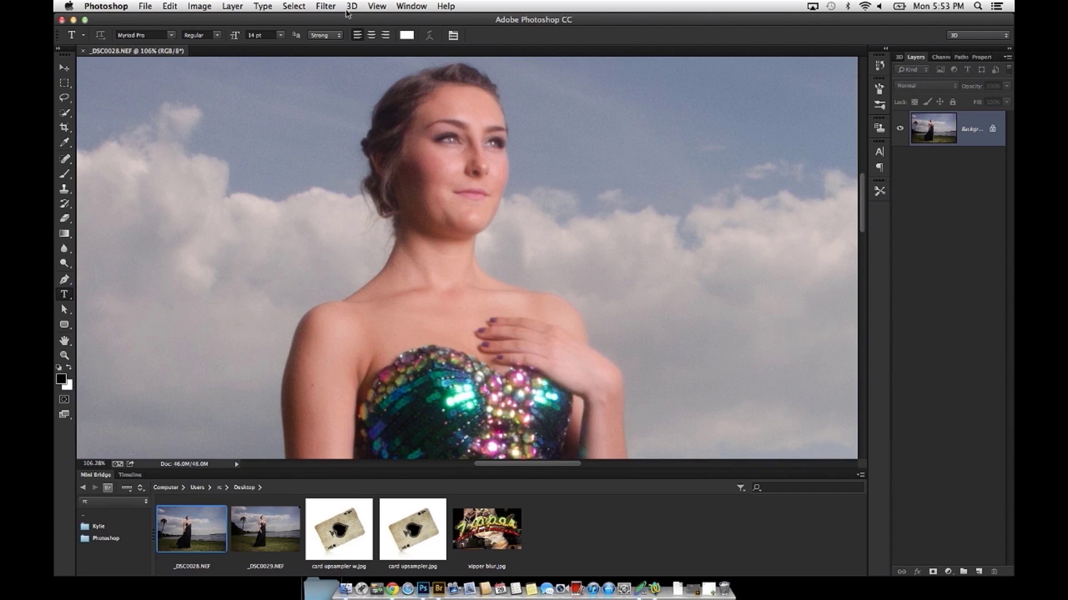
click(321, 6)
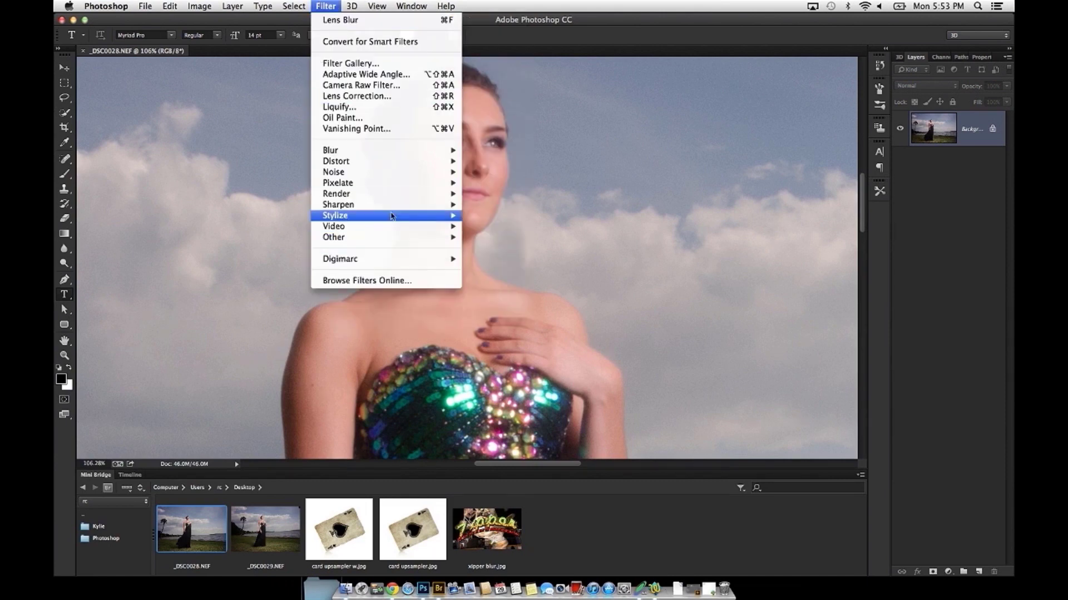
mouse_move(402, 206)
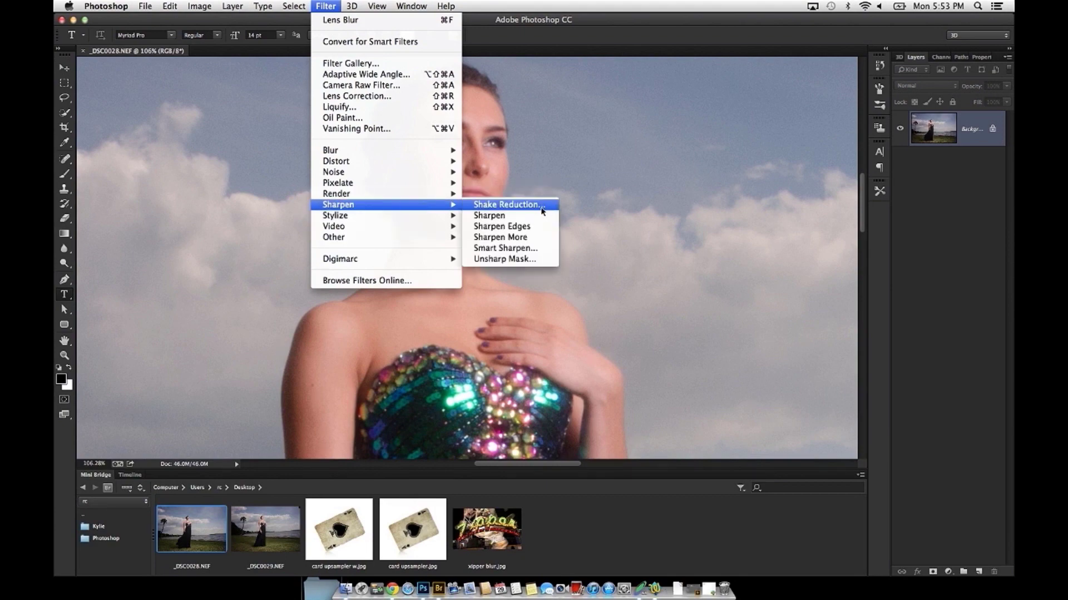
click(541, 209)
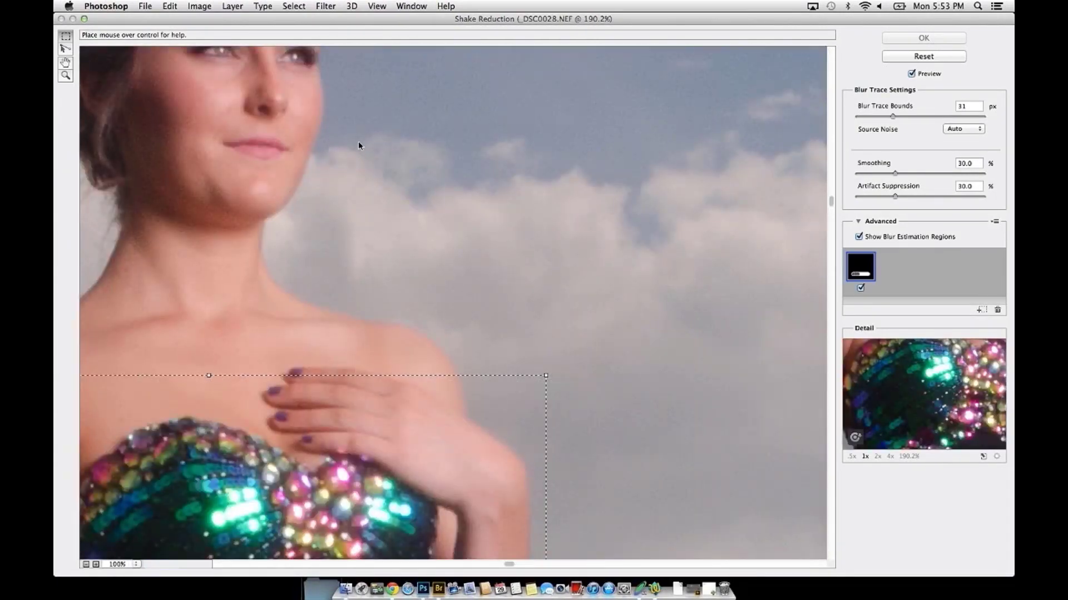
- Inspect the dress and face in the Shake Reduction preview and draw a second blur estimation region around the woman's head
alt+click(358, 141)
drag(468, 431, 516, 267)
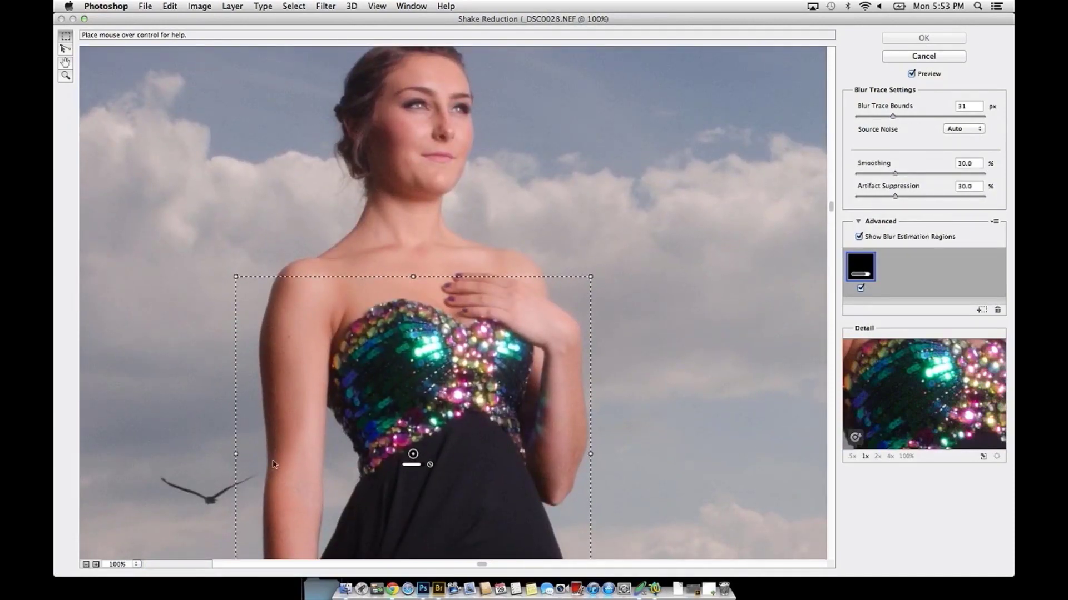
drag(503, 399, 524, 285)
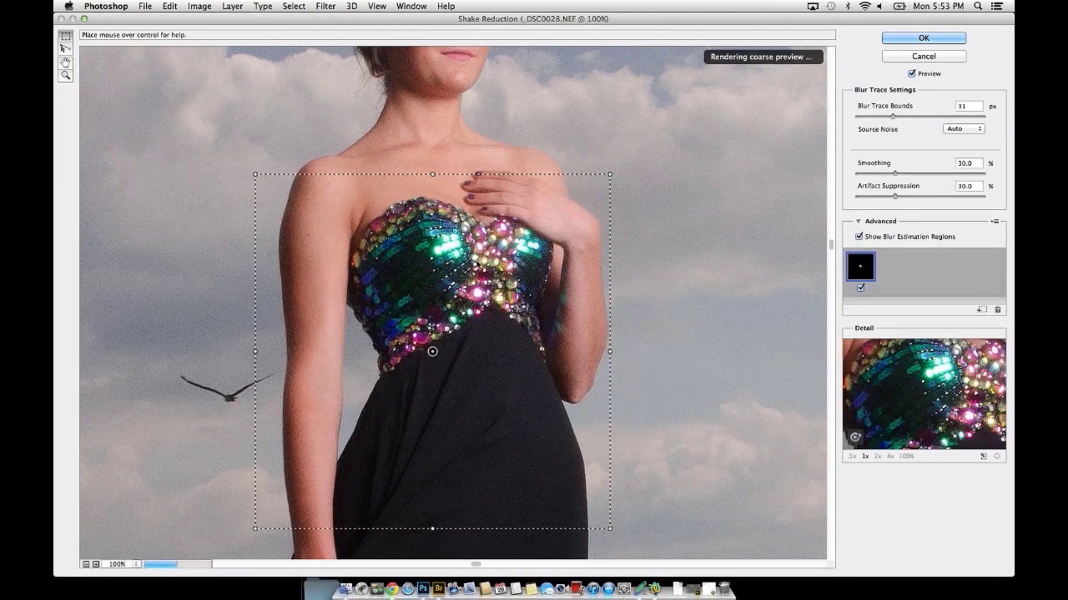
drag(475, 261, 470, 393)
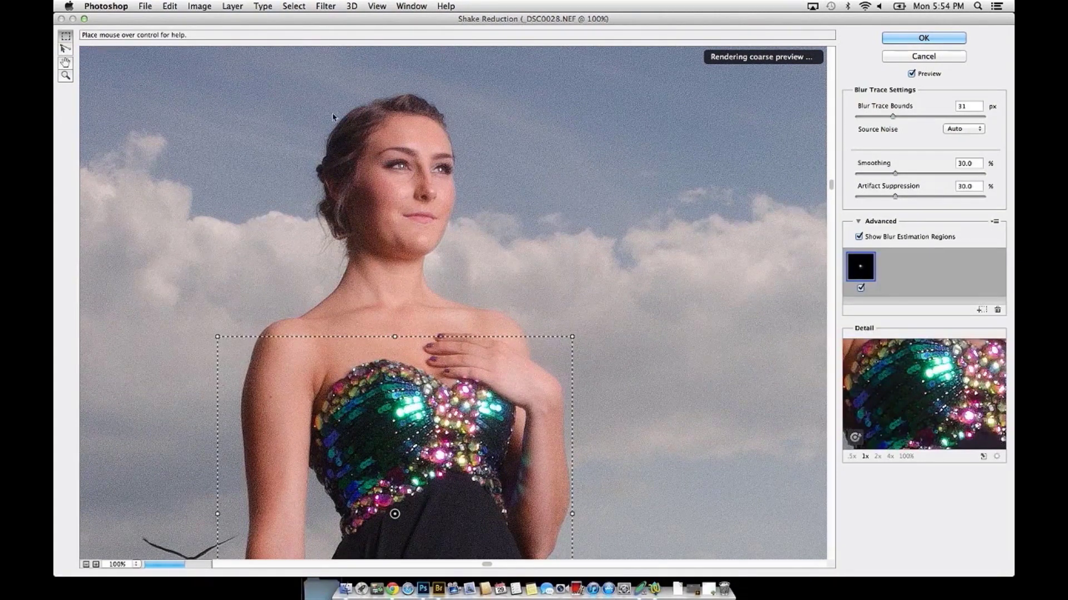
drag(278, 78, 533, 316)
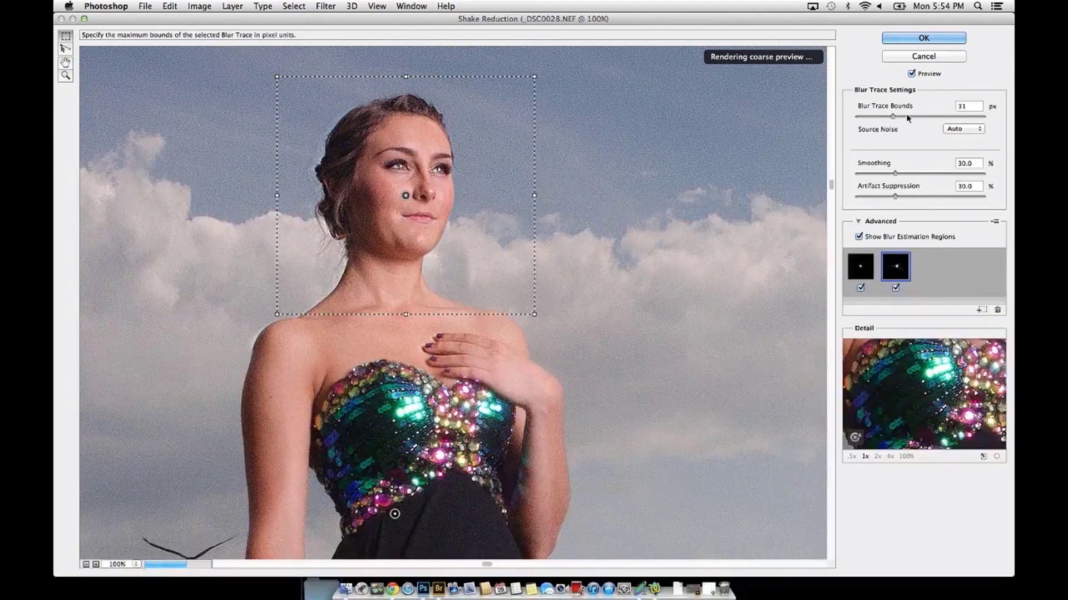
- Set the head region's Blur Trace Bounds to 33 px, Smoothing to 33.2% and Artifact Suppression to 34.1%
drag(892, 117, 896, 117)
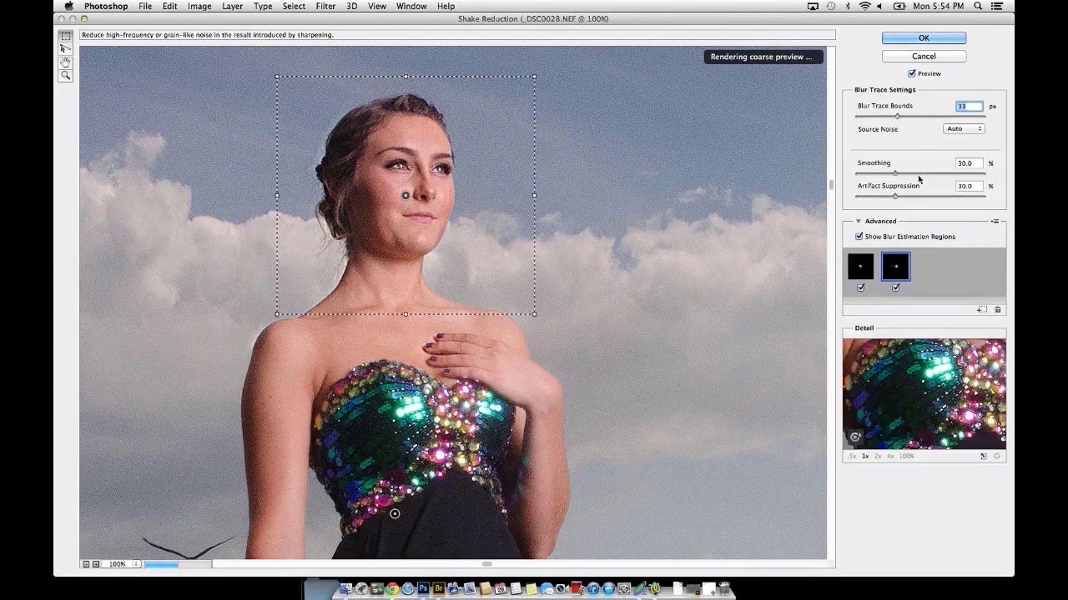
drag(894, 173, 899, 173)
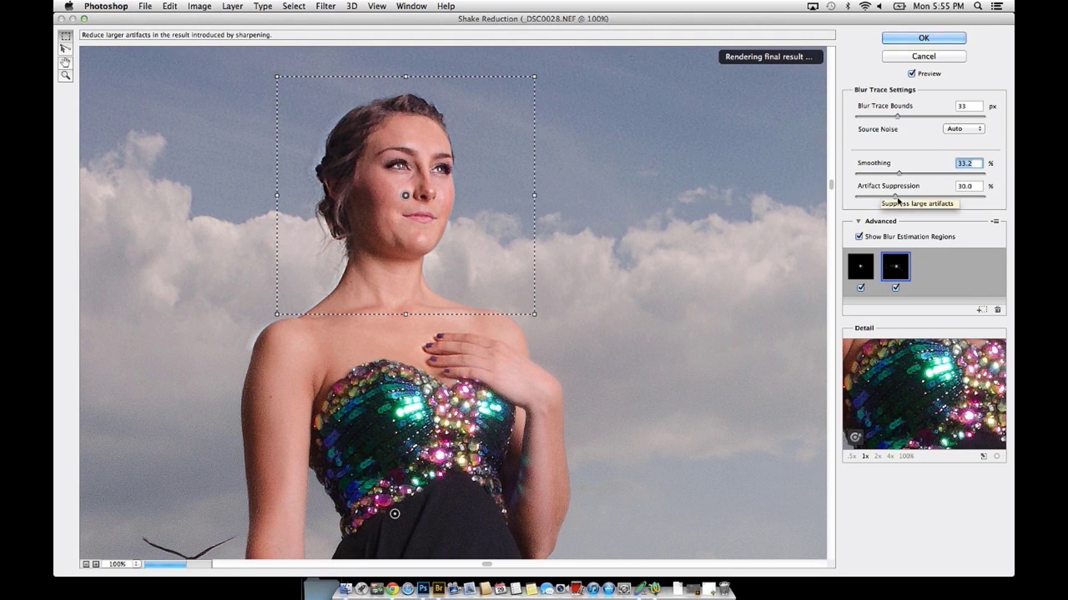
drag(896, 196, 901, 196)
- Review the torso and head blur estimation regions in turn and apply the Shake Reduction filter
mouse_move(887, 262)
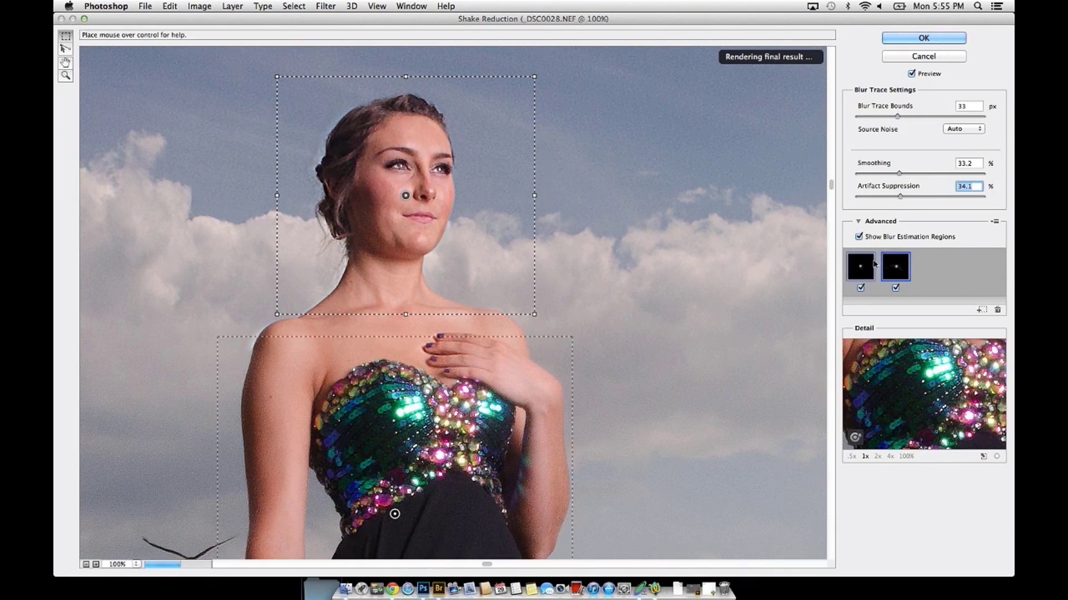
click(394, 515)
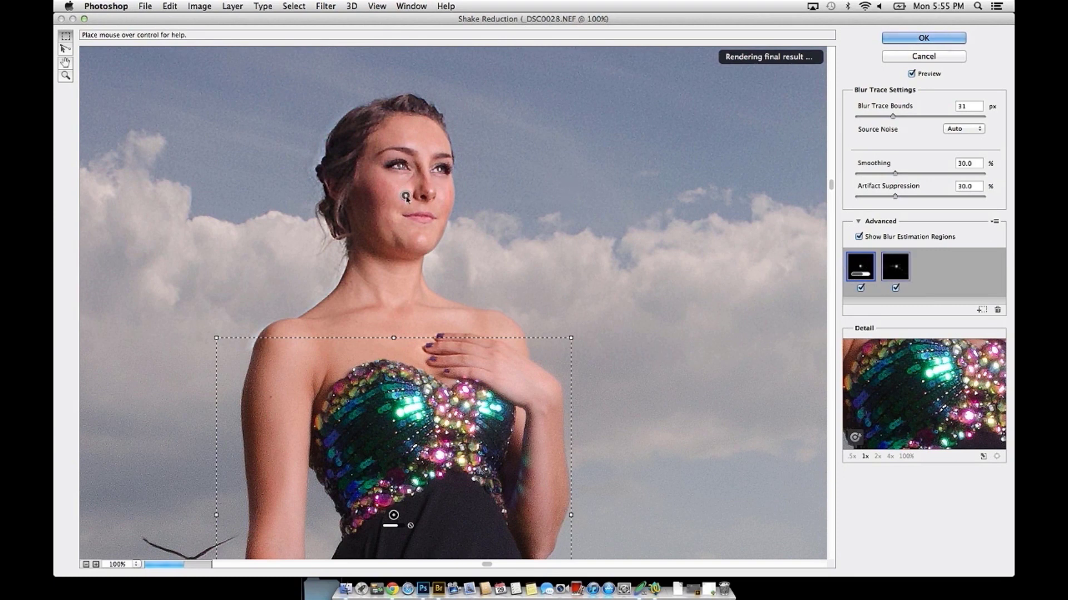
click(406, 196)
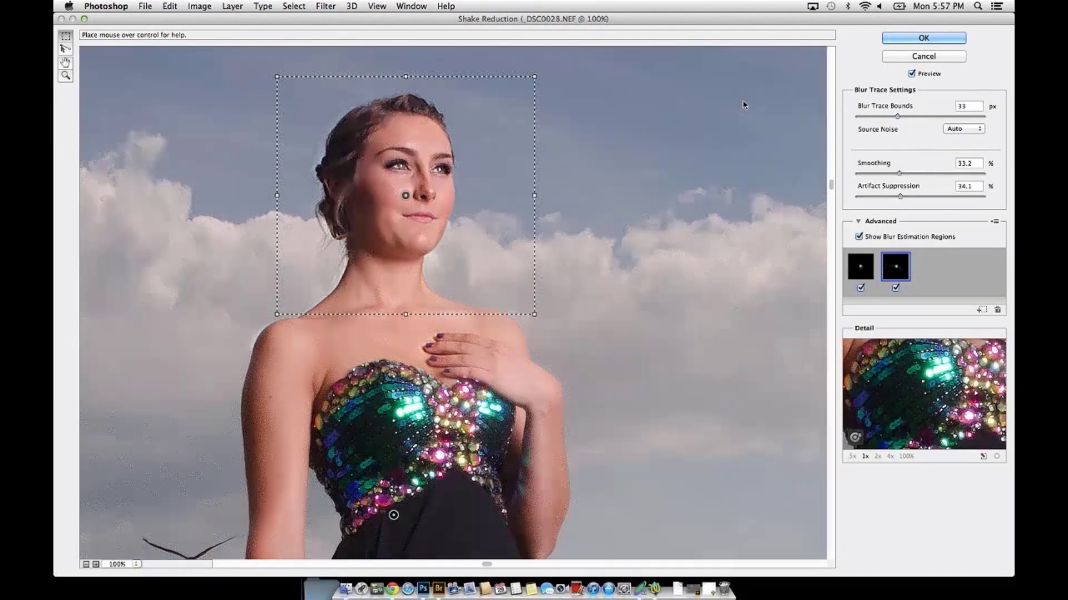
click(916, 38)
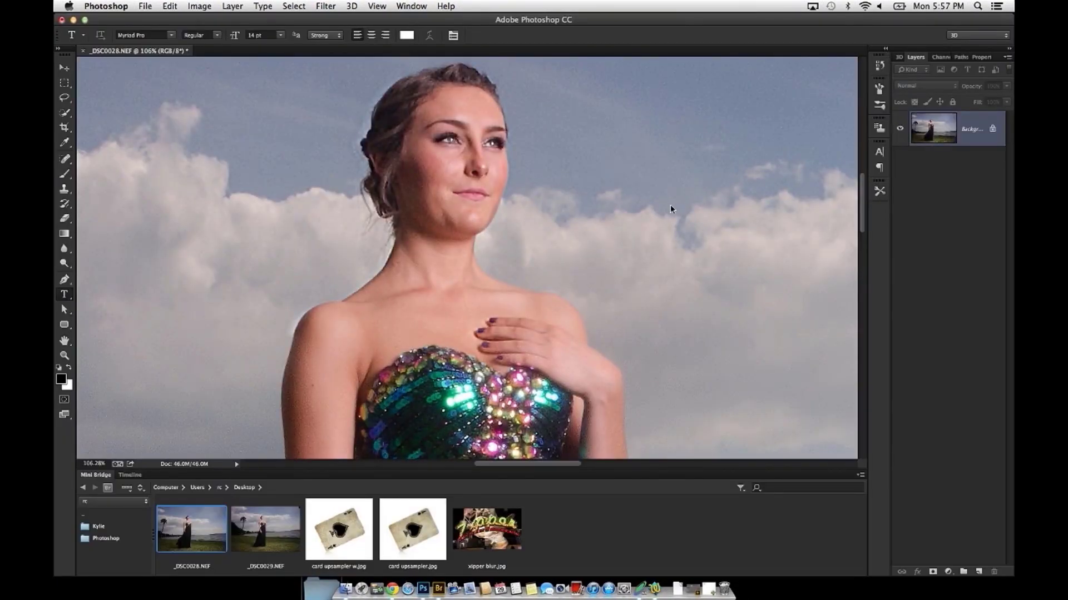
- Duplicate the shake-reduced image as a new document named _DSC0028 copy
key(super+d)
key(super+z)
click(199, 6)
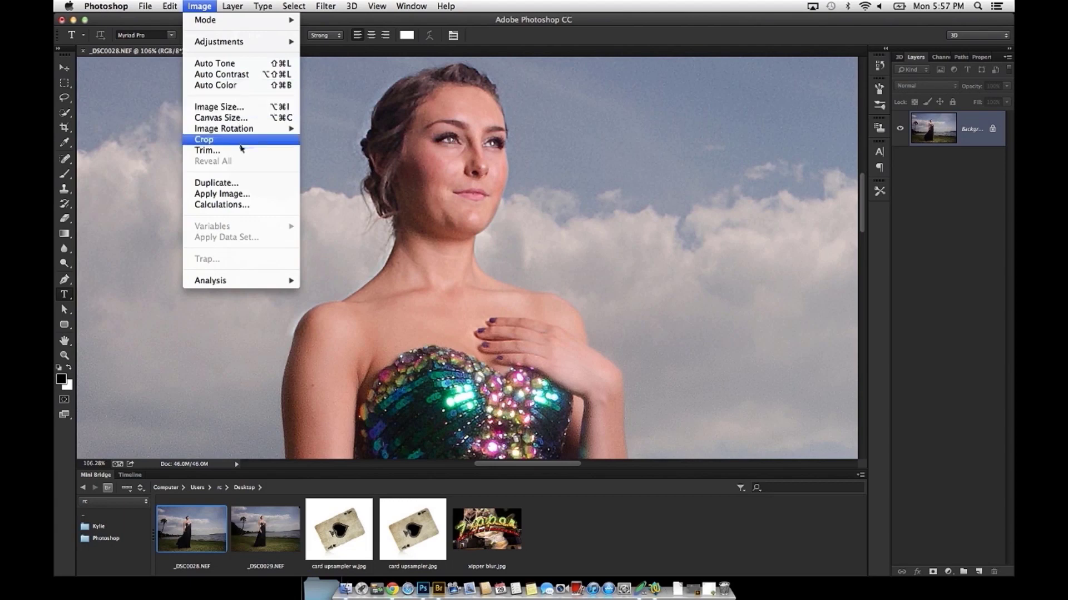
click(259, 183)
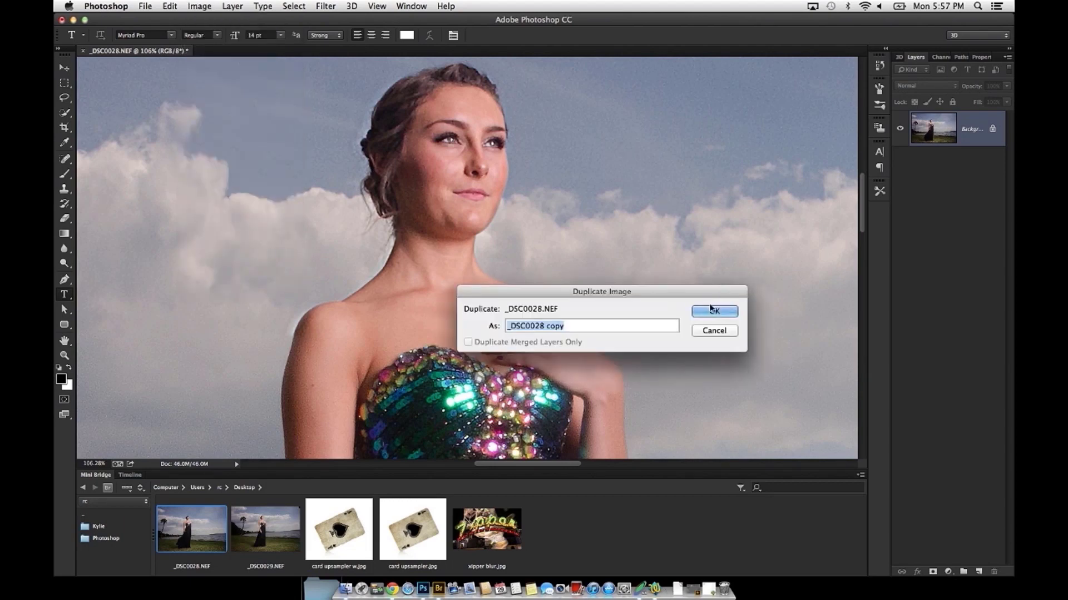
click(707, 309)
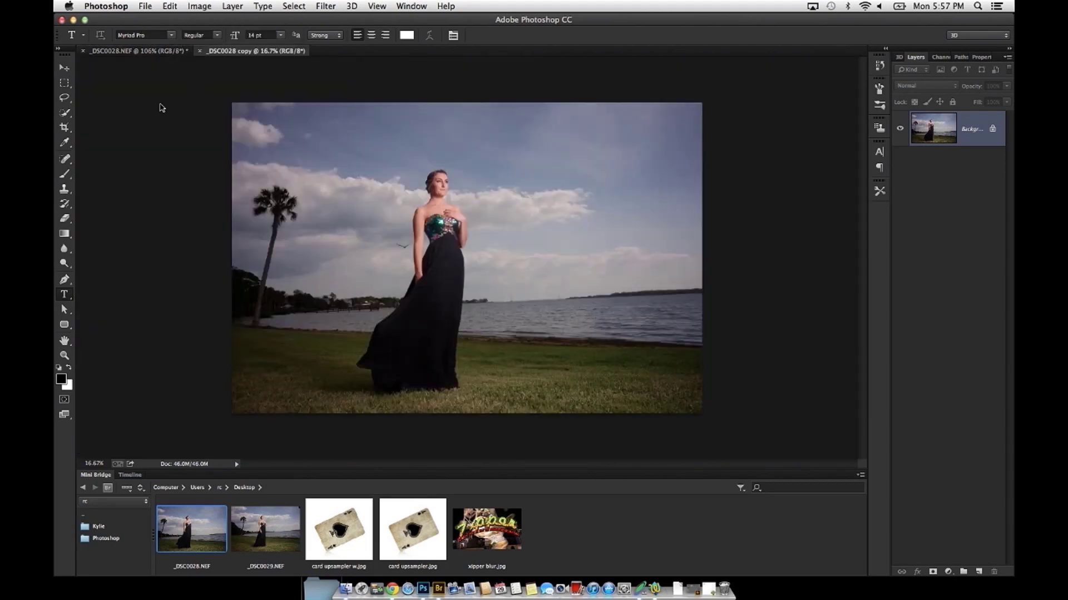
- Revert the _DSC0028.NEF document to its saved, unsharpened state
click(120, 50)
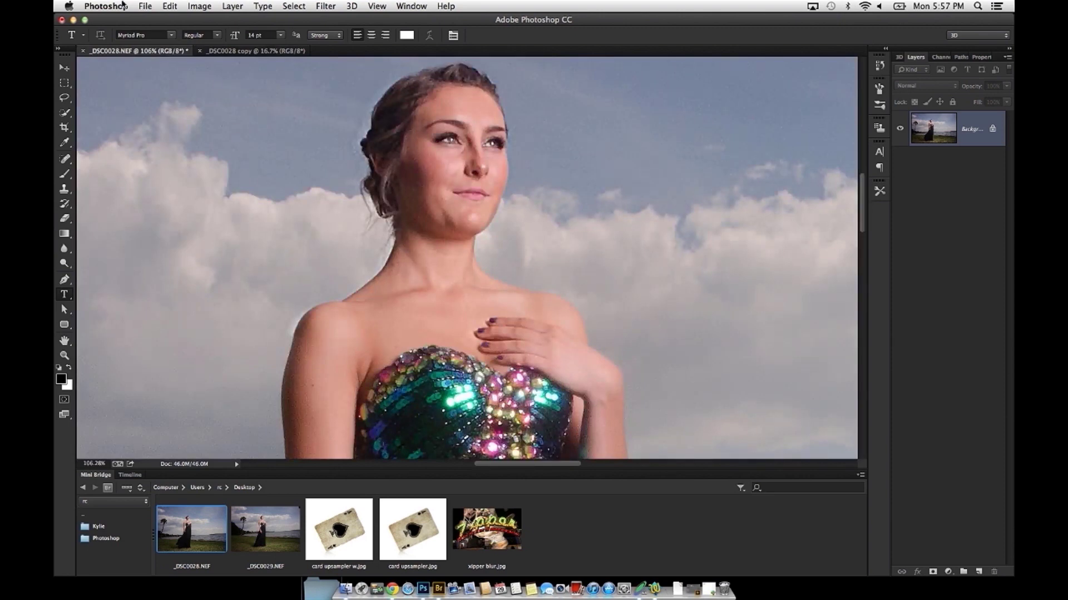
click(145, 6)
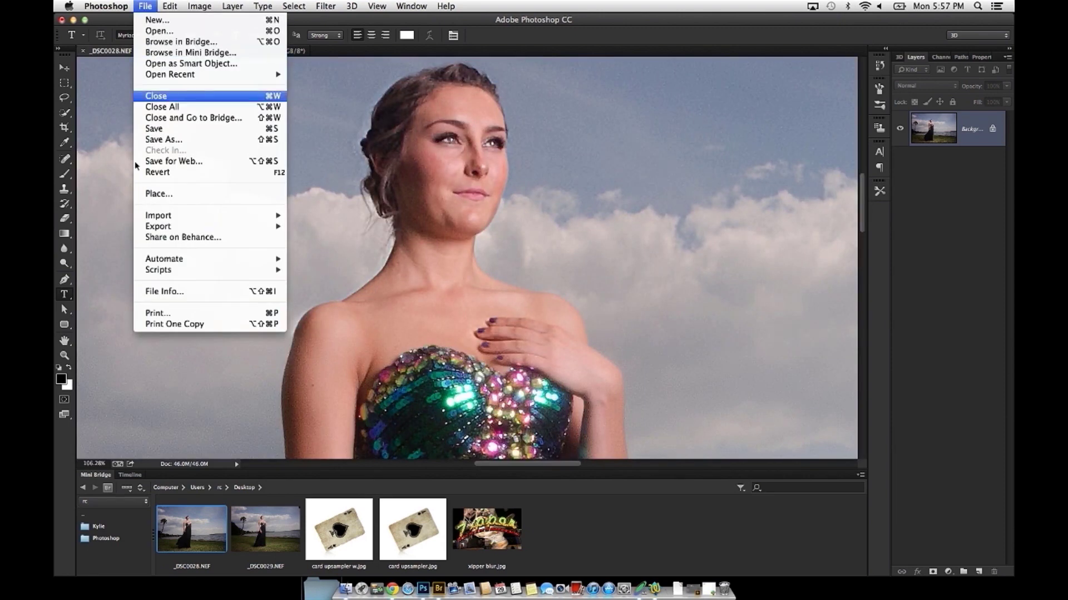
click(216, 177)
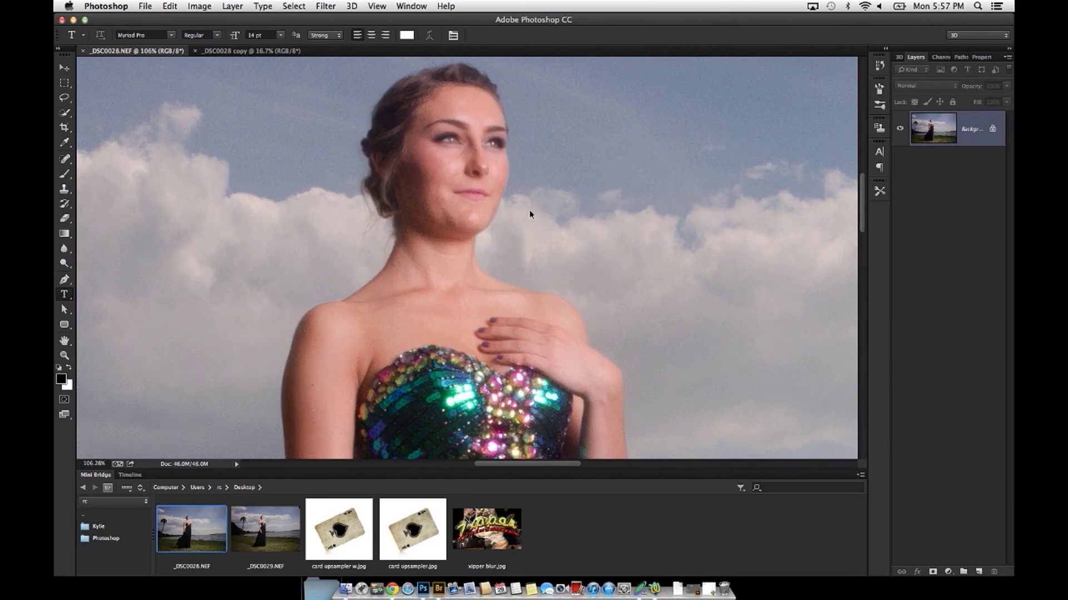
- Compare the woman's face and dress in the reverted _DSC0028.NEF with the enlarged sharpened copy
drag(533, 211, 455, 203)
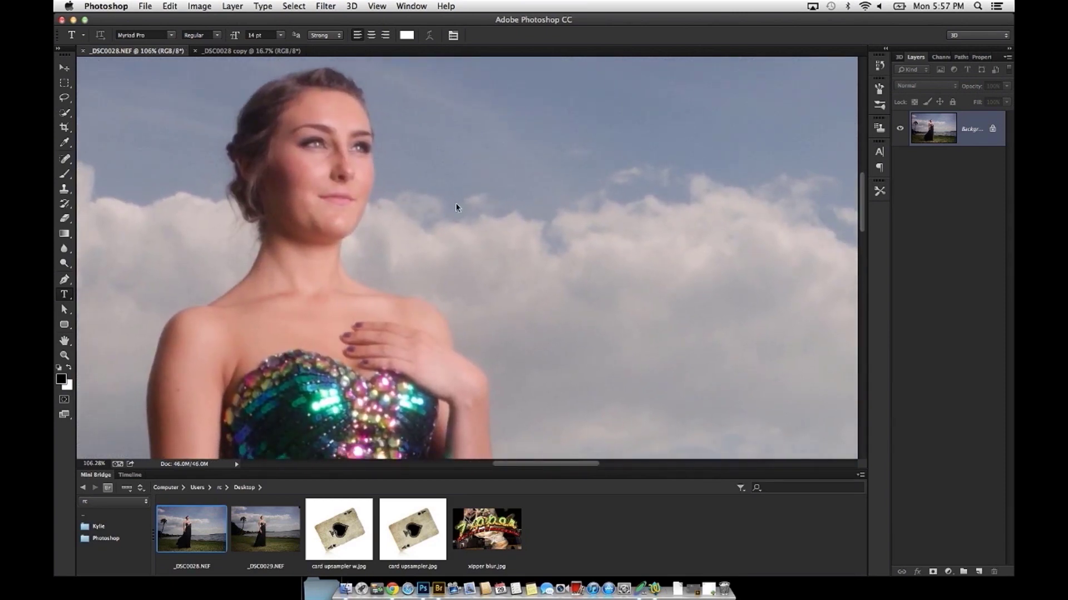
click(262, 51)
drag(444, 192, 477, 186)
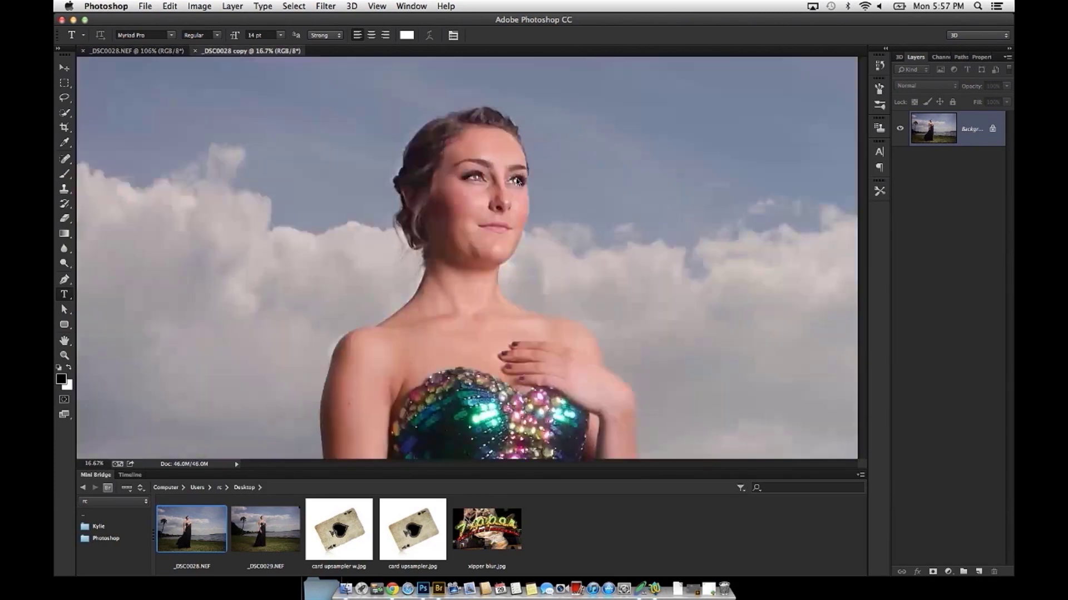
click(125, 55)
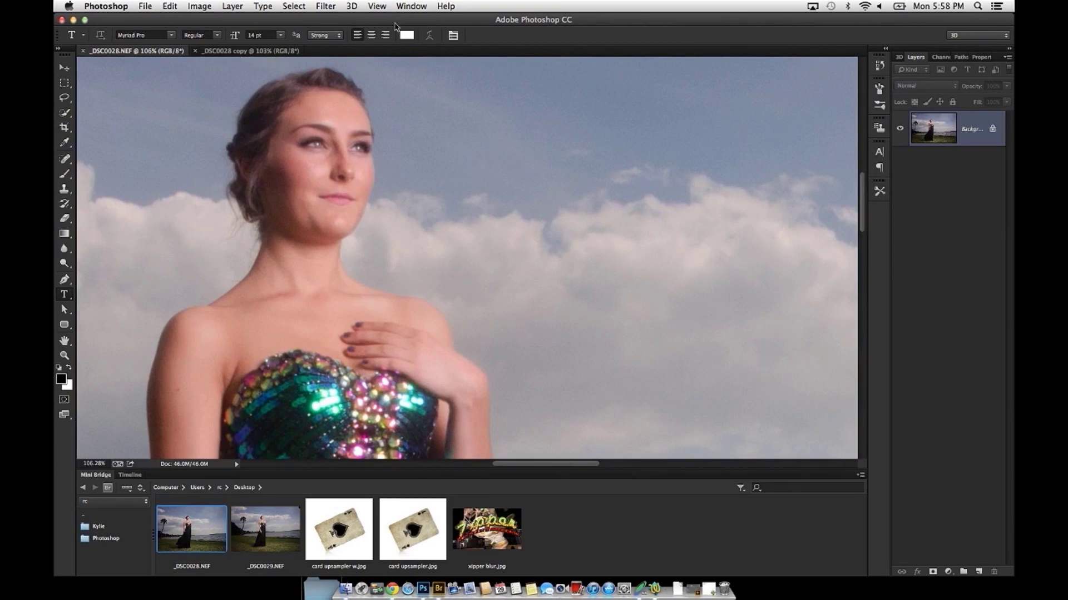
- Arrange the two documents side by side as 2-up Vertical and match the copy's zoom, location and rotation to _DSC0028.NEF
click(412, 6)
mouse_move(445, 25)
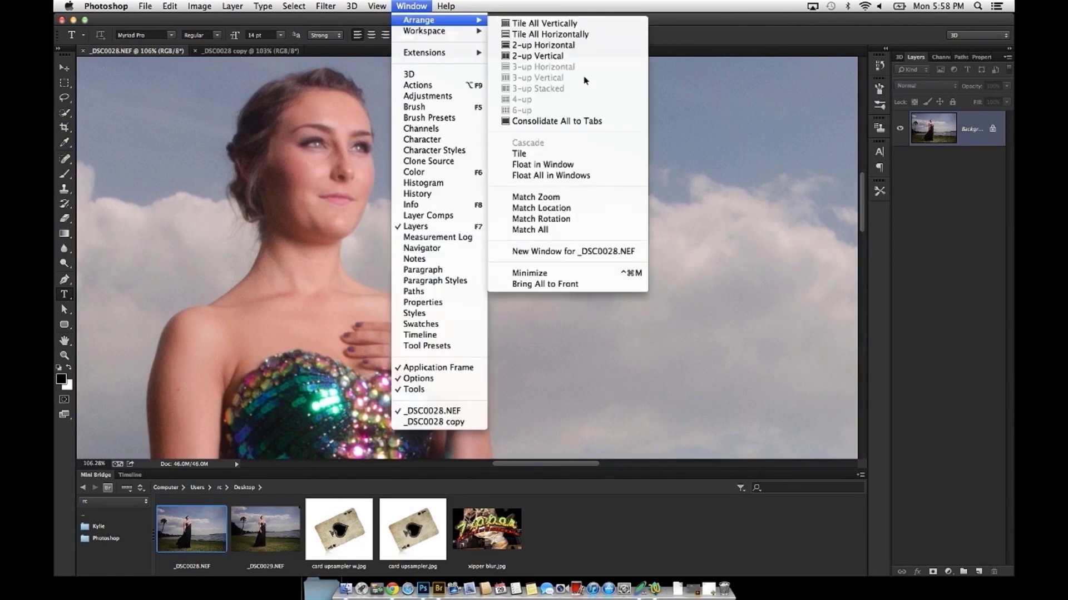
click(590, 57)
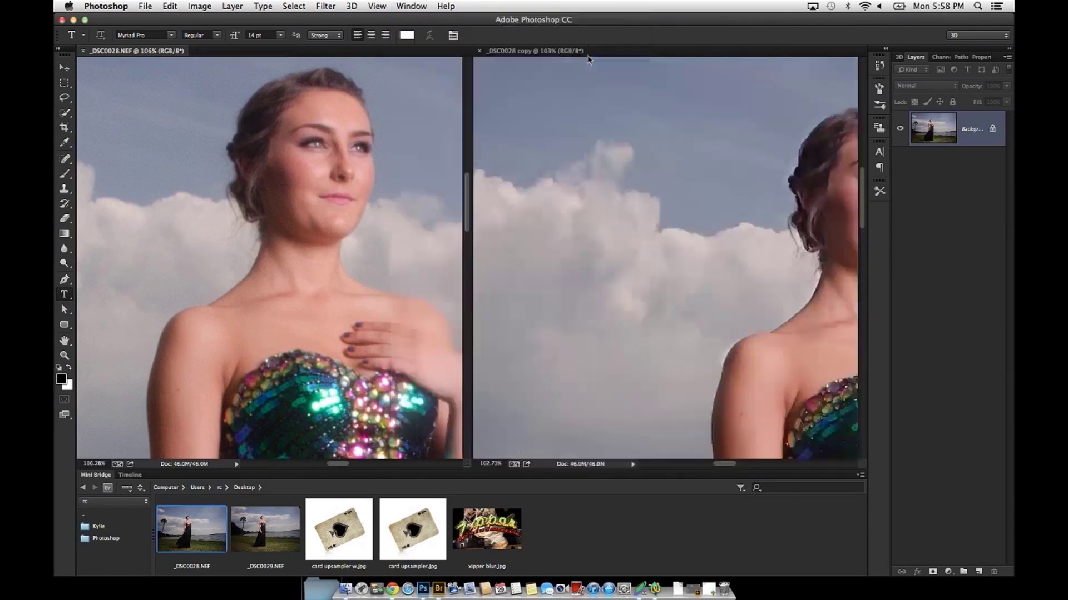
click(411, 6)
mouse_move(453, 23)
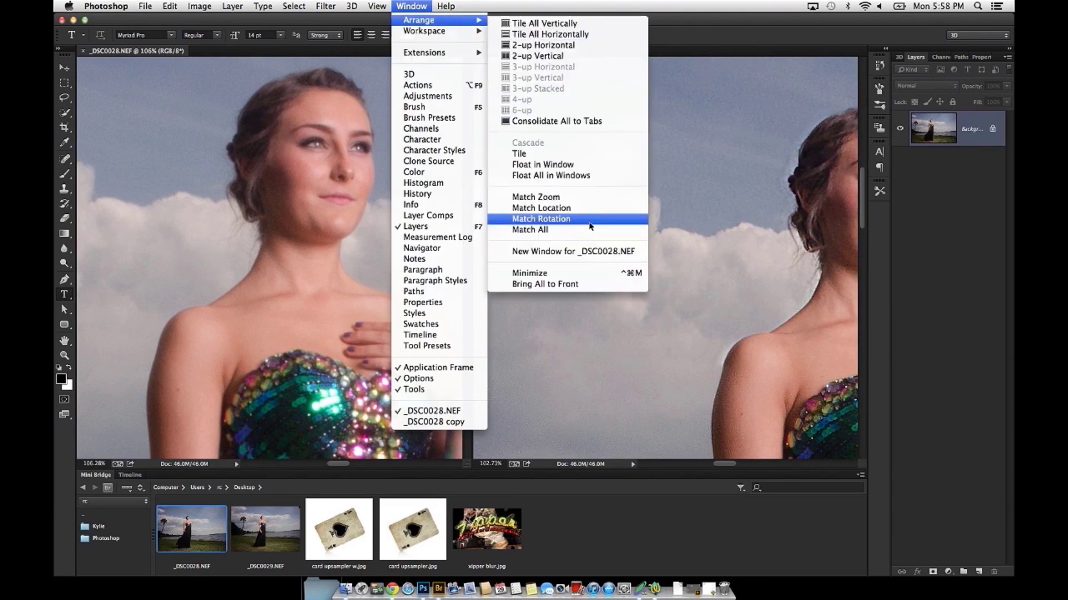
click(584, 230)
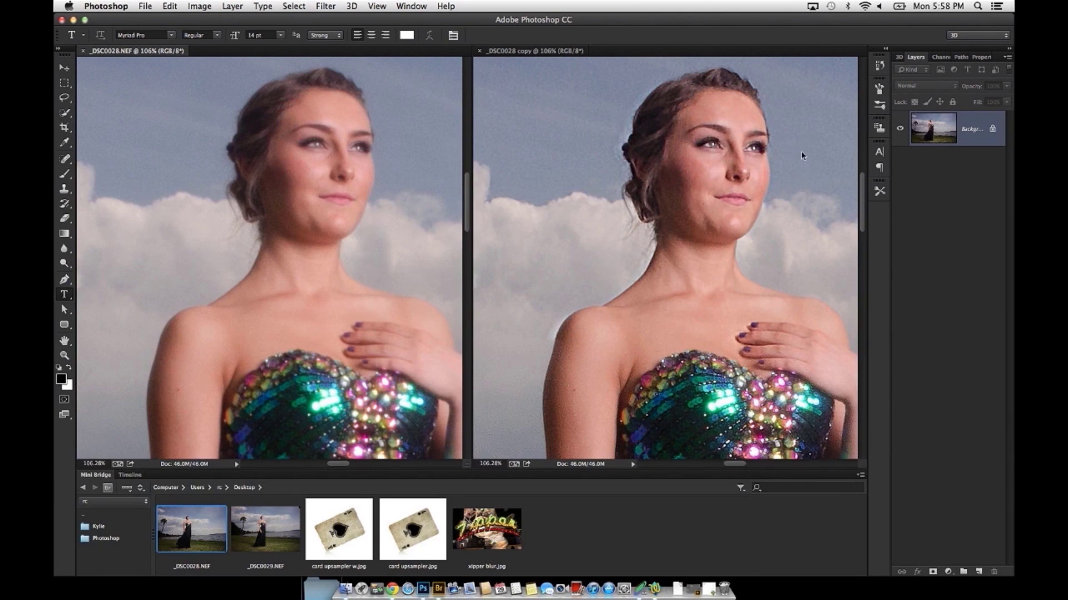
- Duplicate the background layer of the _DSC0028 copy document and open the duplicate in the Camera Raw Filter
click(518, 52)
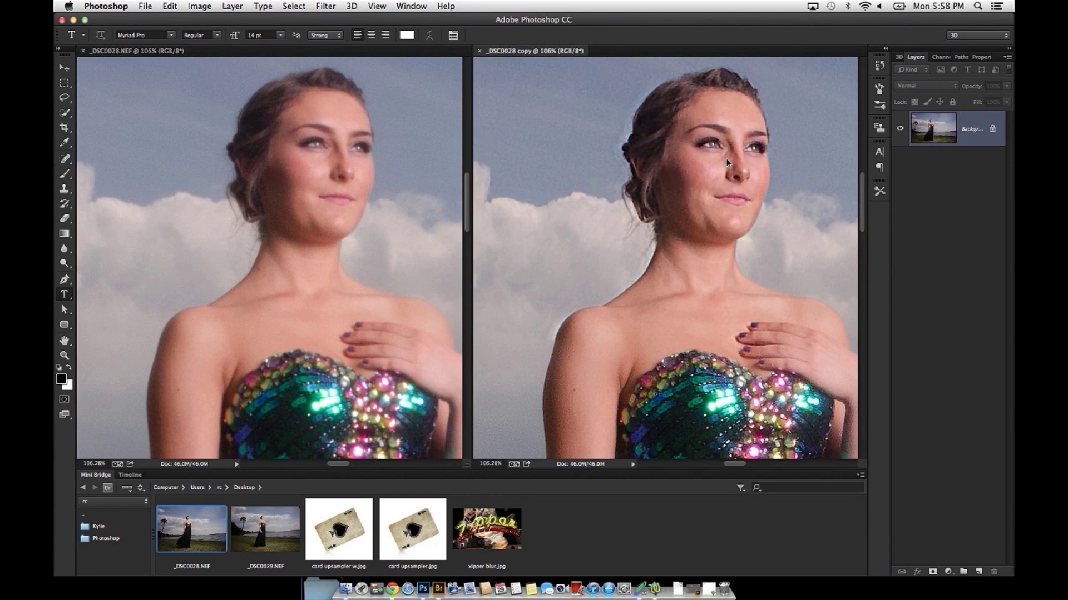
key(super+0)
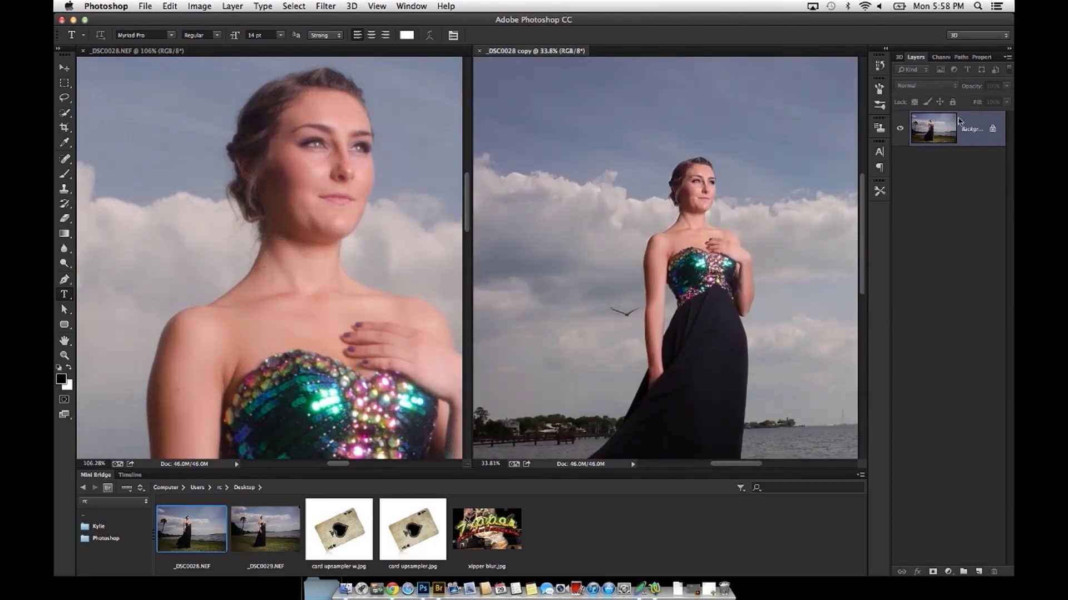
key(super+j)
click(326, 5)
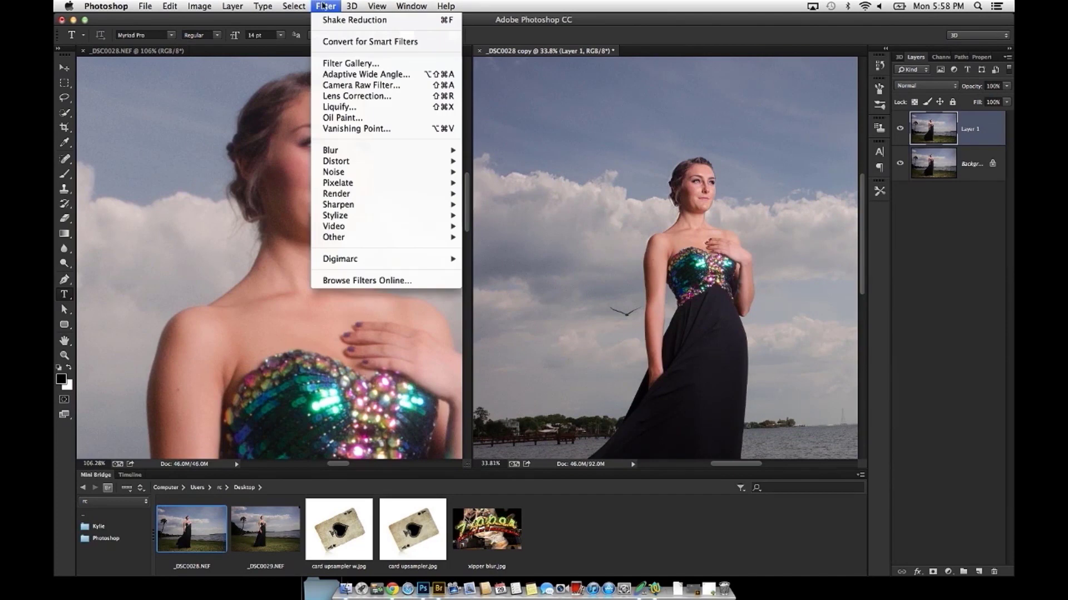
click(405, 88)
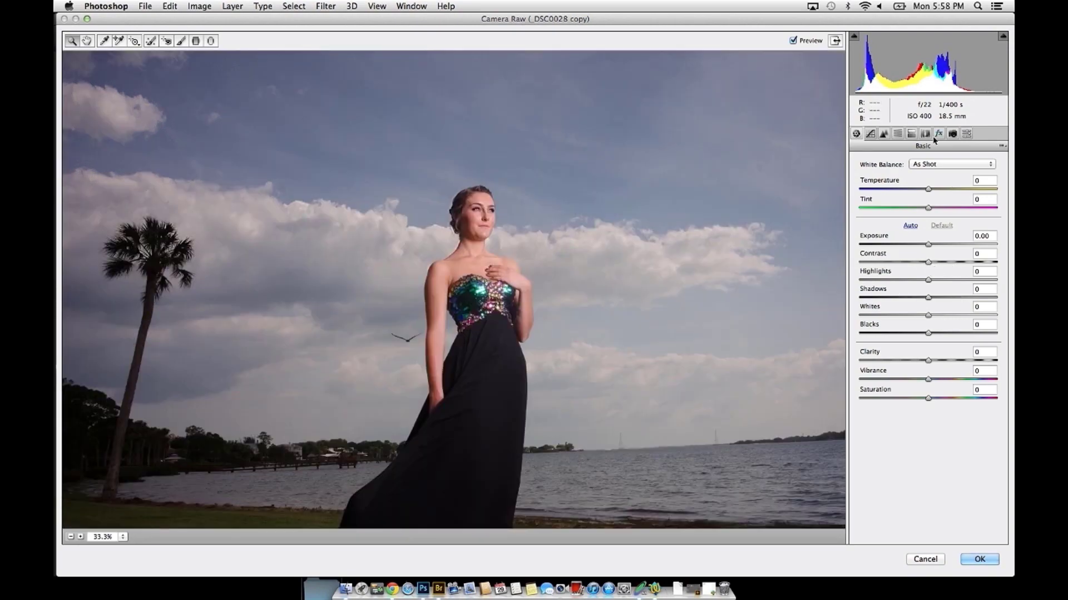
- Set the Luminance noise reduction in the Camera Raw detail settings to 17
click(884, 135)
click(925, 135)
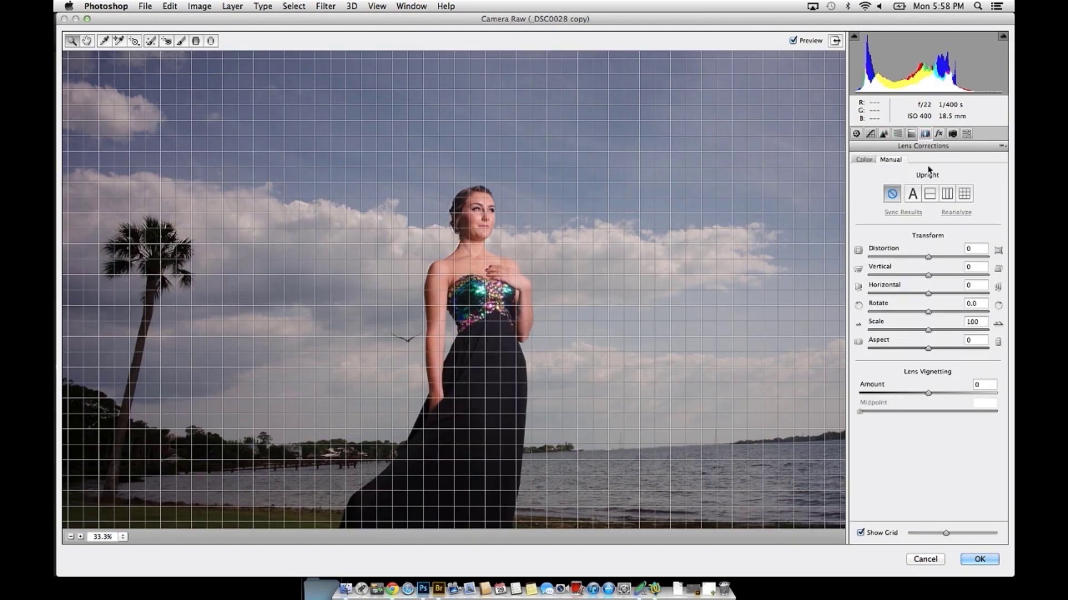
click(939, 134)
click(884, 134)
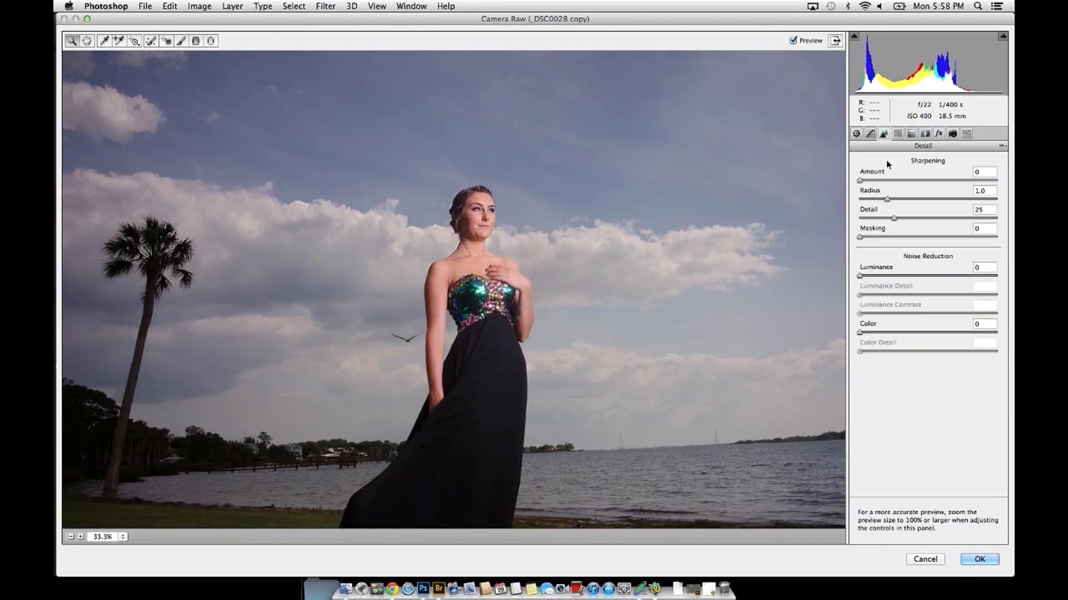
click(881, 275)
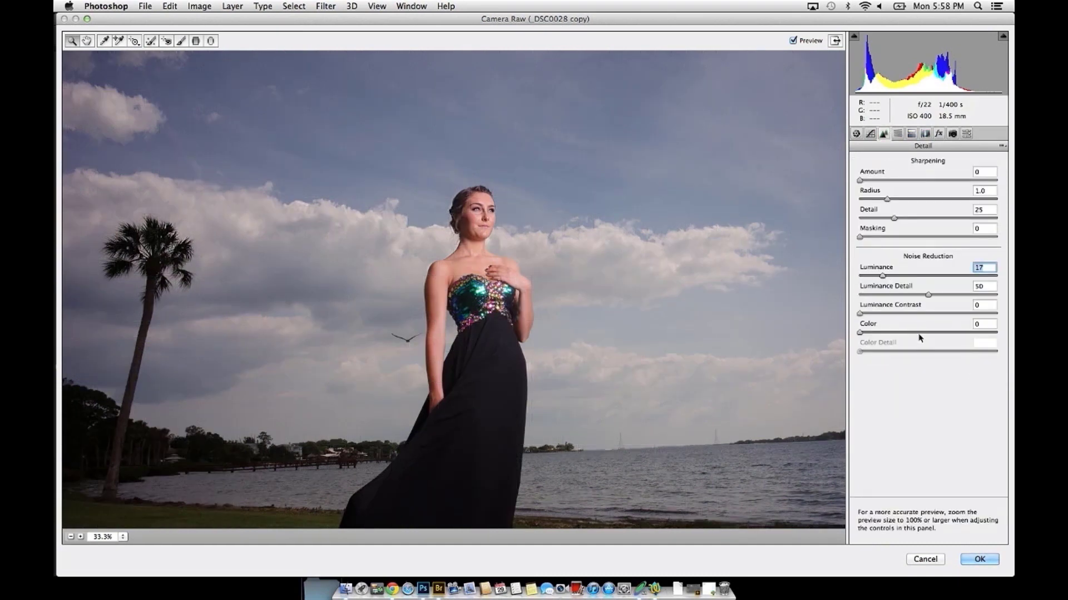
- Set Exposure to -0.40 and Vibrance to +10 in the basic settings and apply the Camera Raw adjustments
click(855, 136)
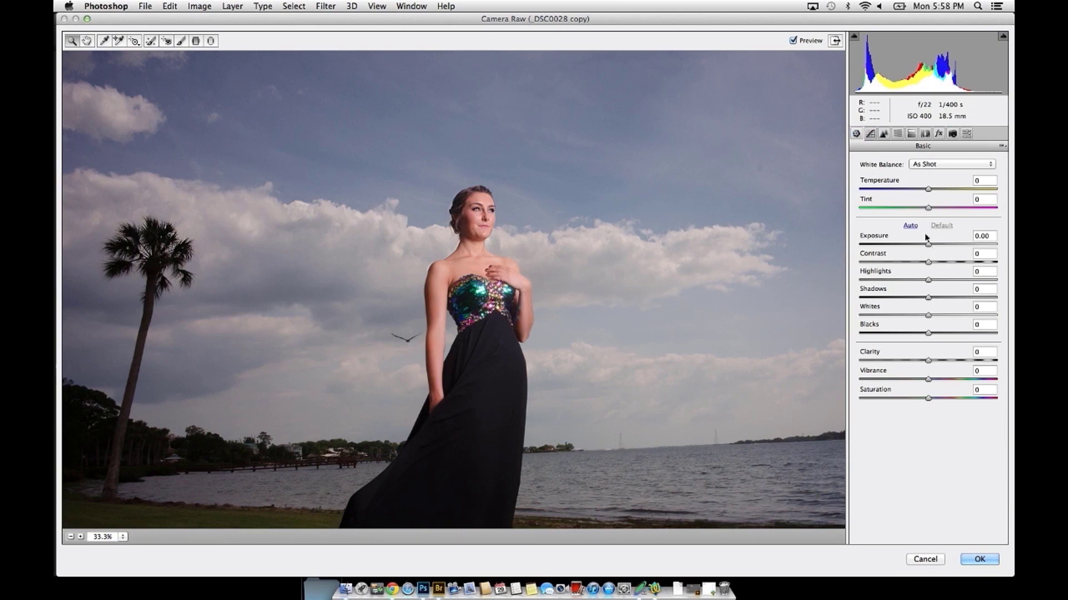
drag(928, 244, 922, 246)
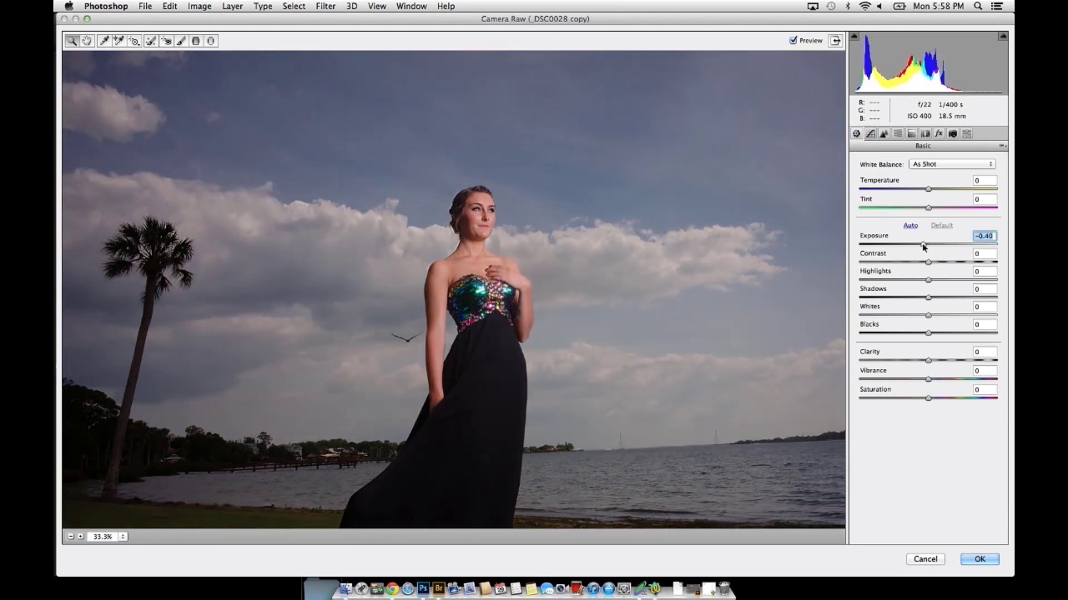
drag(927, 380, 935, 380)
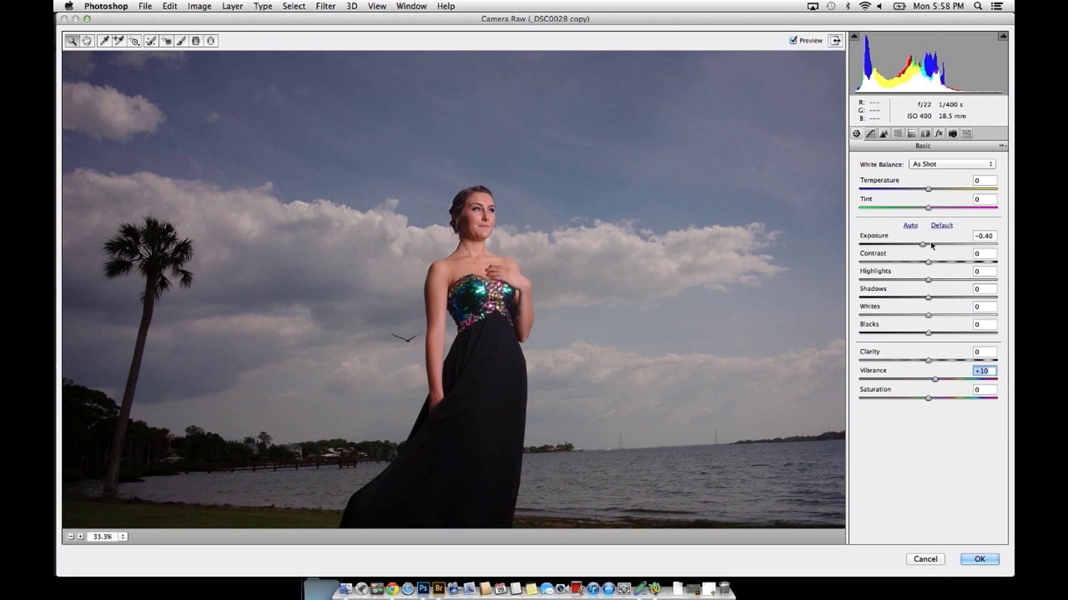
click(980, 559)
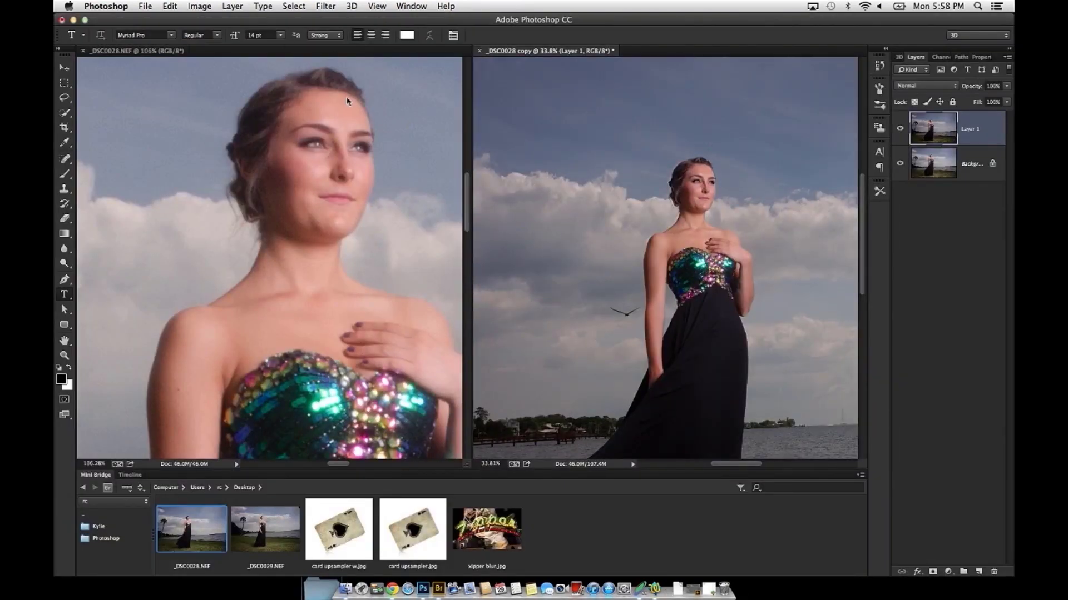
- Match the zoom, location and rotation of all open documents to the _DSC0028.NEF view
click(146, 50)
click(377, 6)
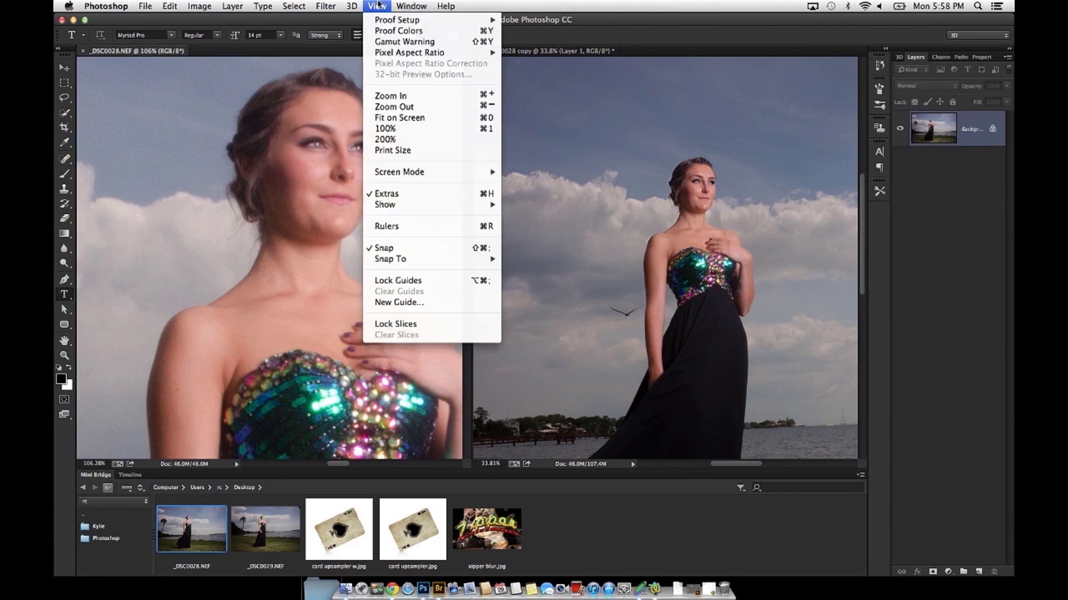
mouse_move(418, 5)
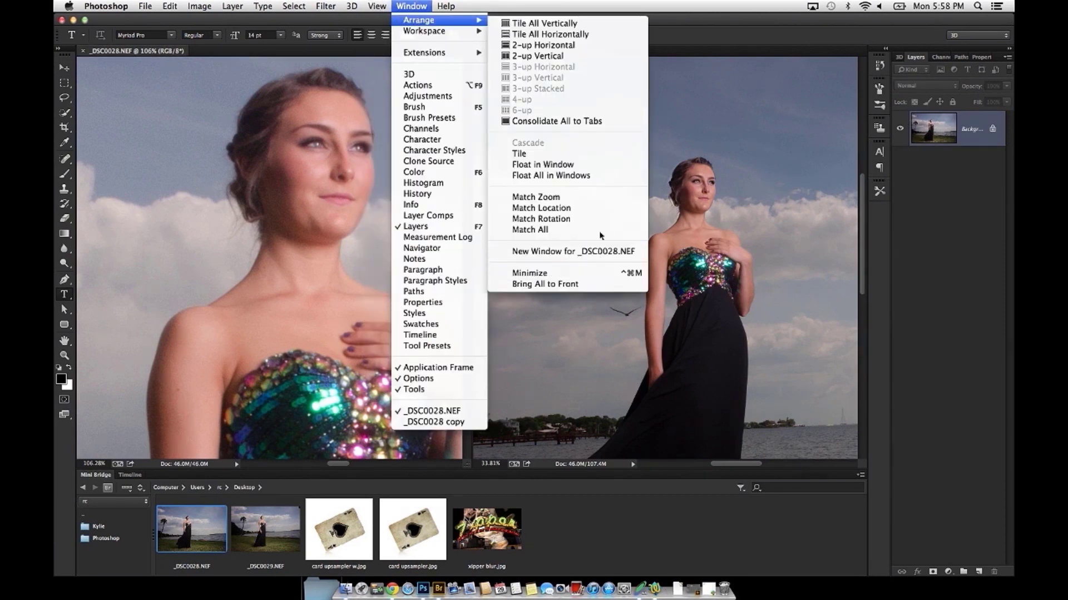
click(599, 231)
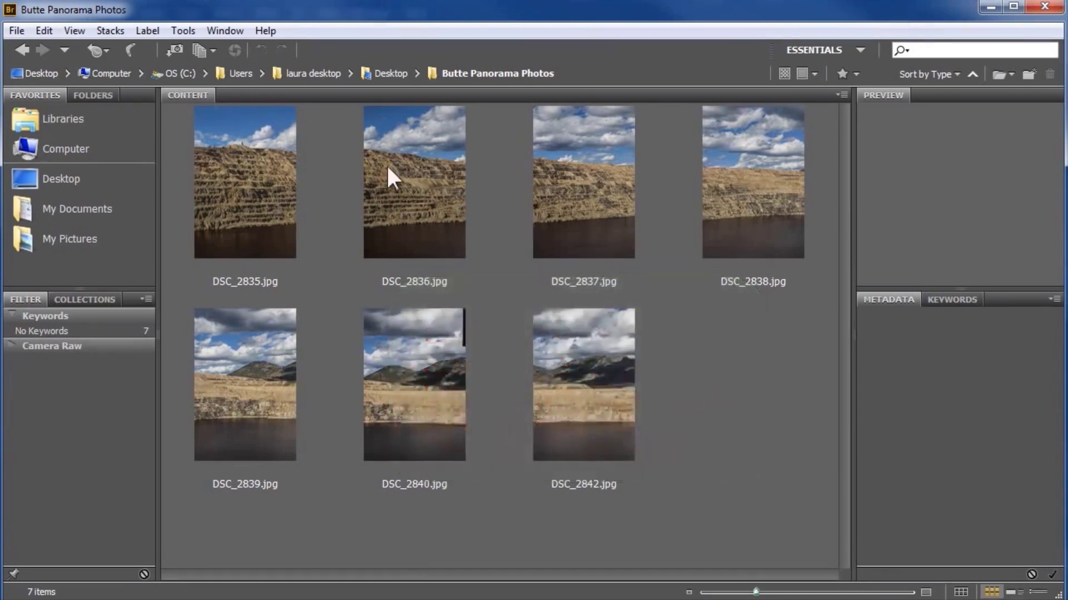
- In Bridge, select DSC_2835.jpg through DSC_2842.jpg and Photomerge them with Cylindrical layout, blending, vignette removal and geometric distortion correction
click(274, 171)
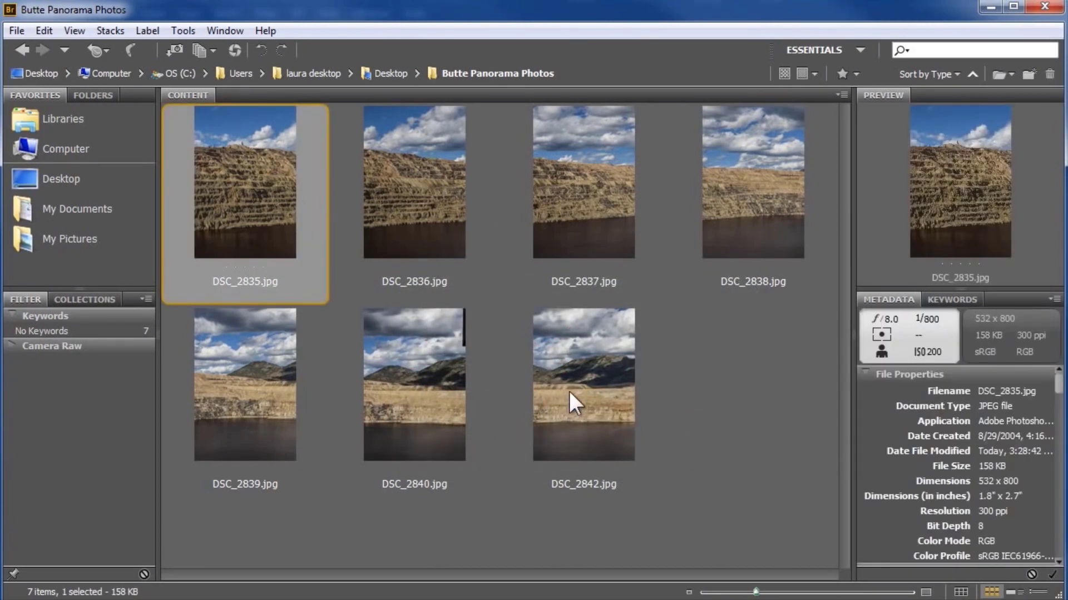
shift+click(587, 385)
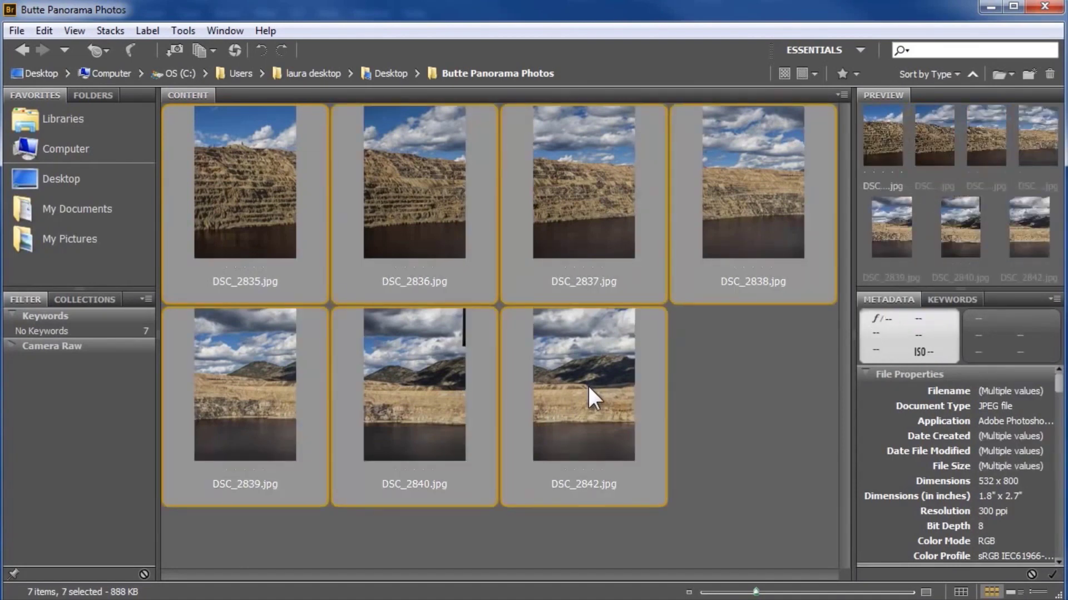
click(179, 29)
mouse_move(225, 180)
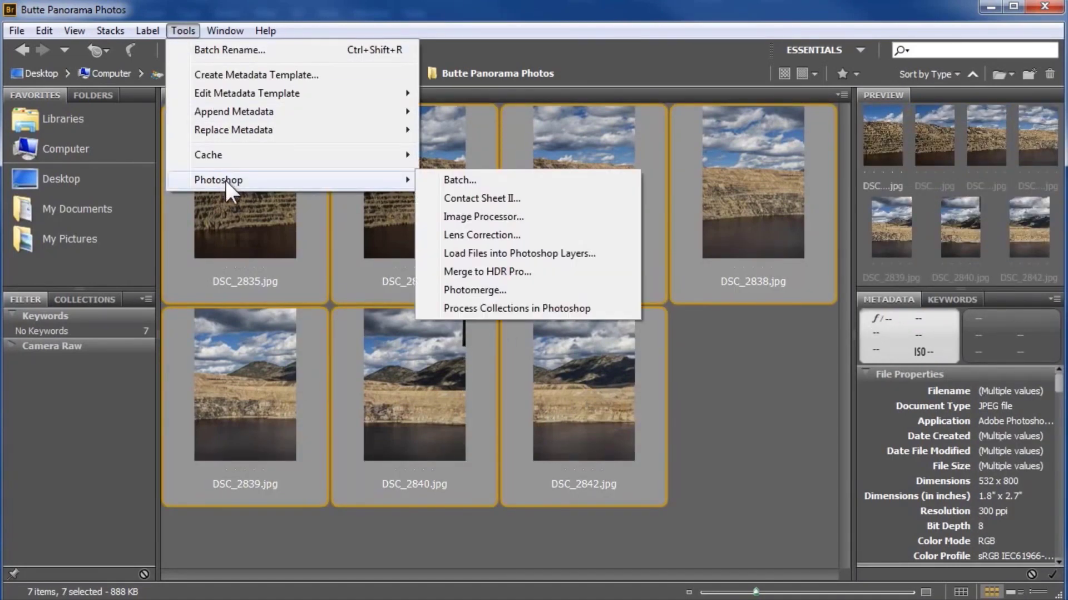
click(516, 289)
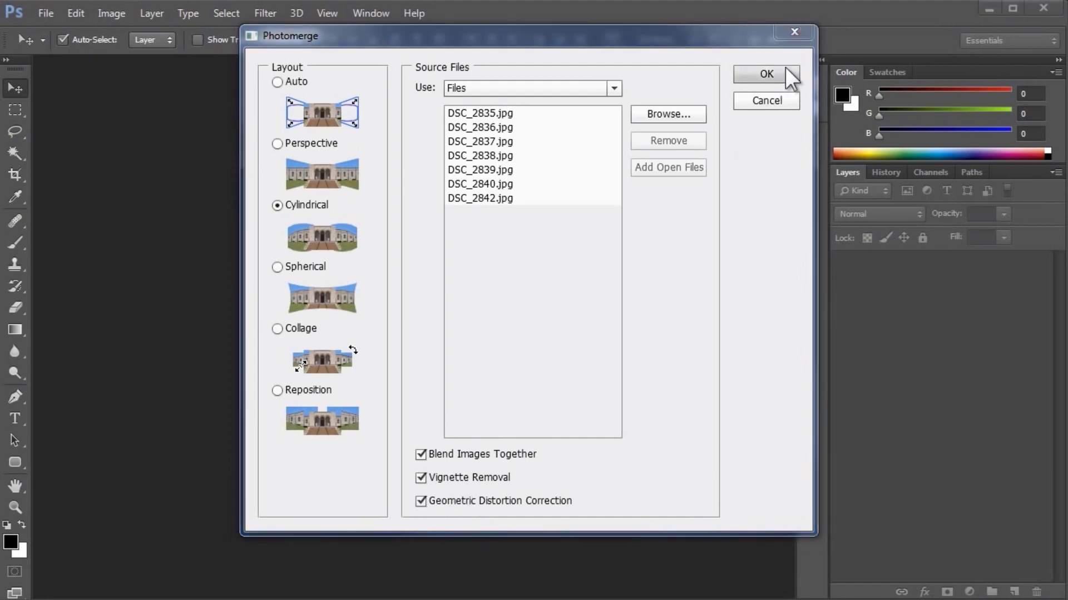
click(766, 74)
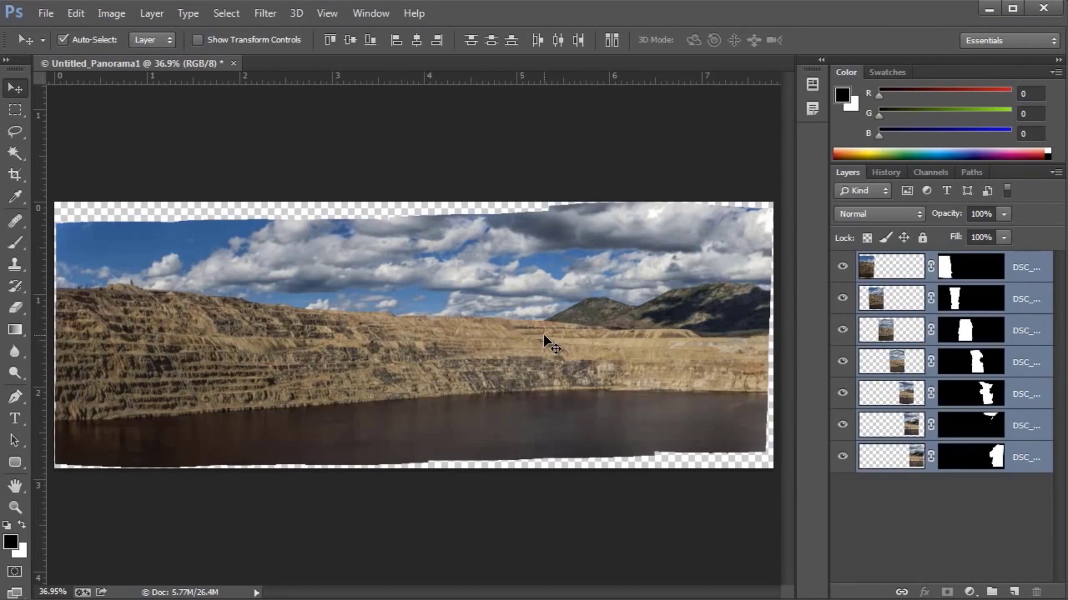
- Show each of the seven masked panorama layers on its own in turn, then restore the visibility of all layers
alt+click(843, 268)
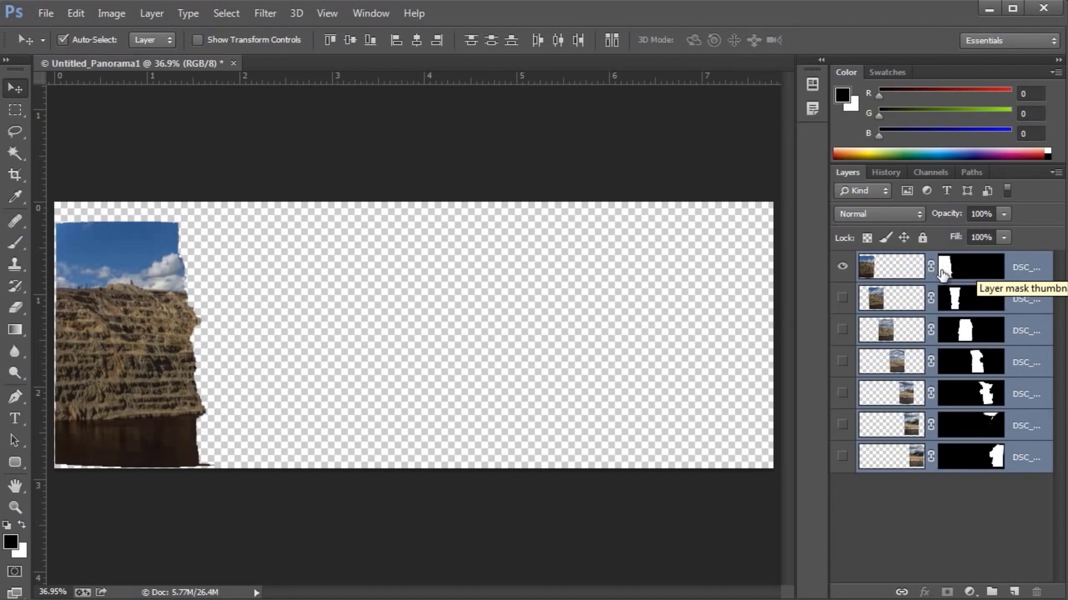
alt+click(842, 299)
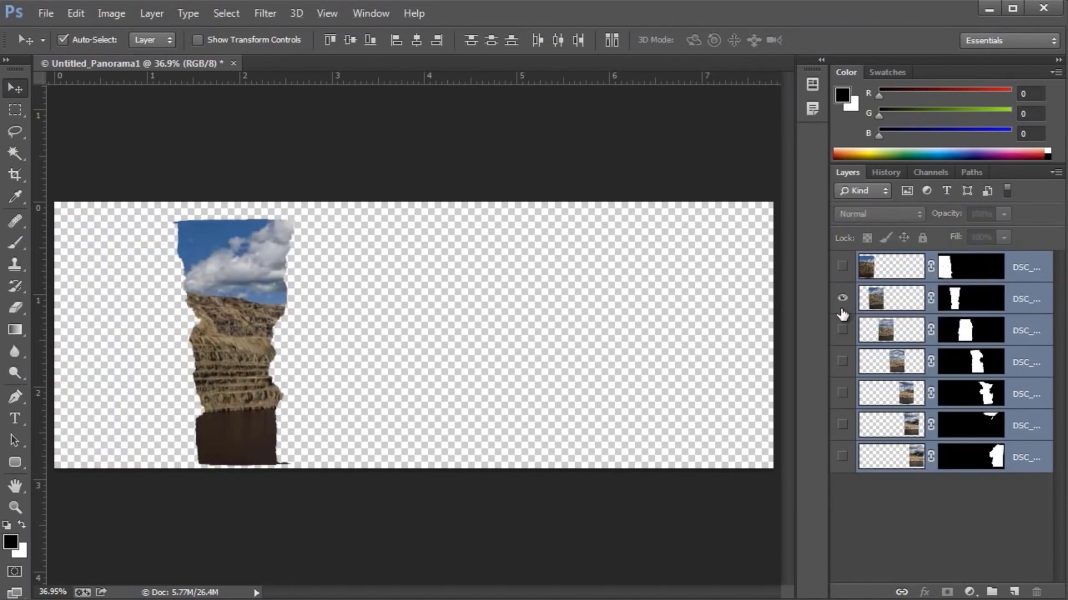
alt+click(842, 331)
alt+click(843, 362)
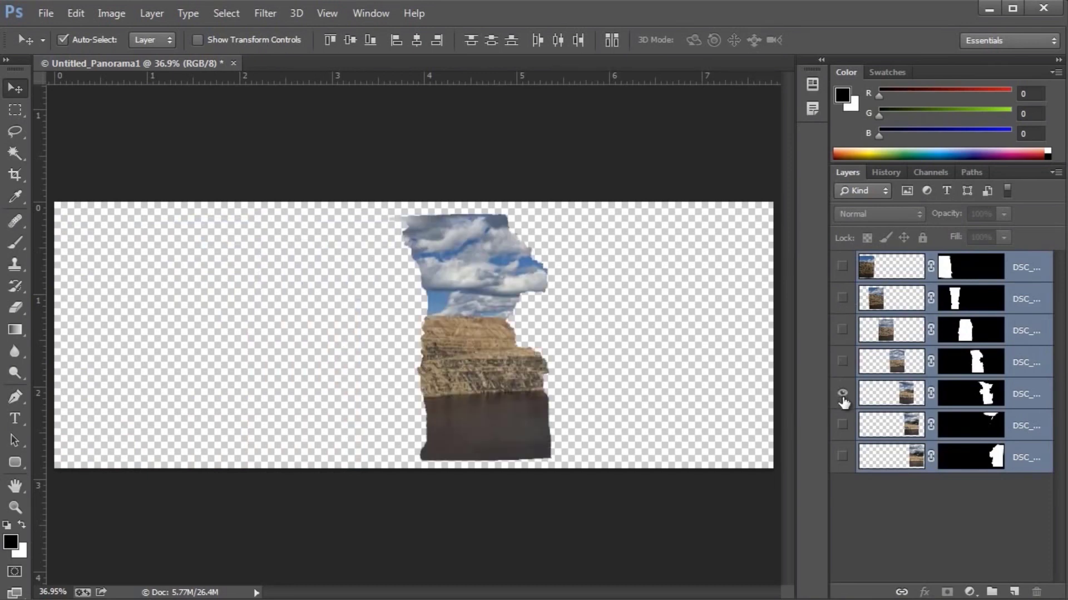
alt+click(843, 393)
alt+click(842, 425)
alt+click(843, 457)
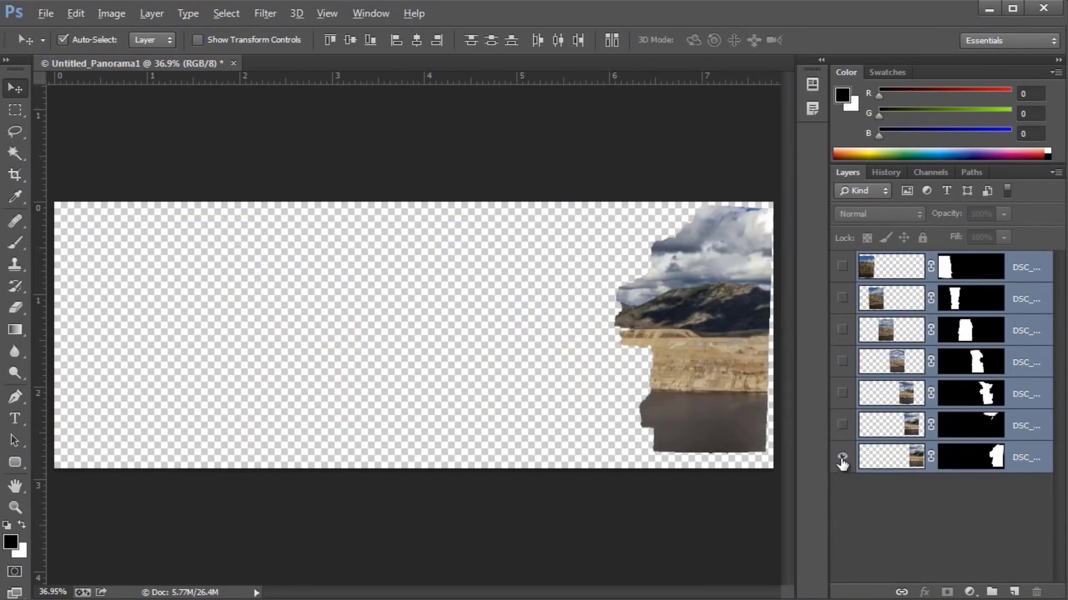
alt+click(843, 459)
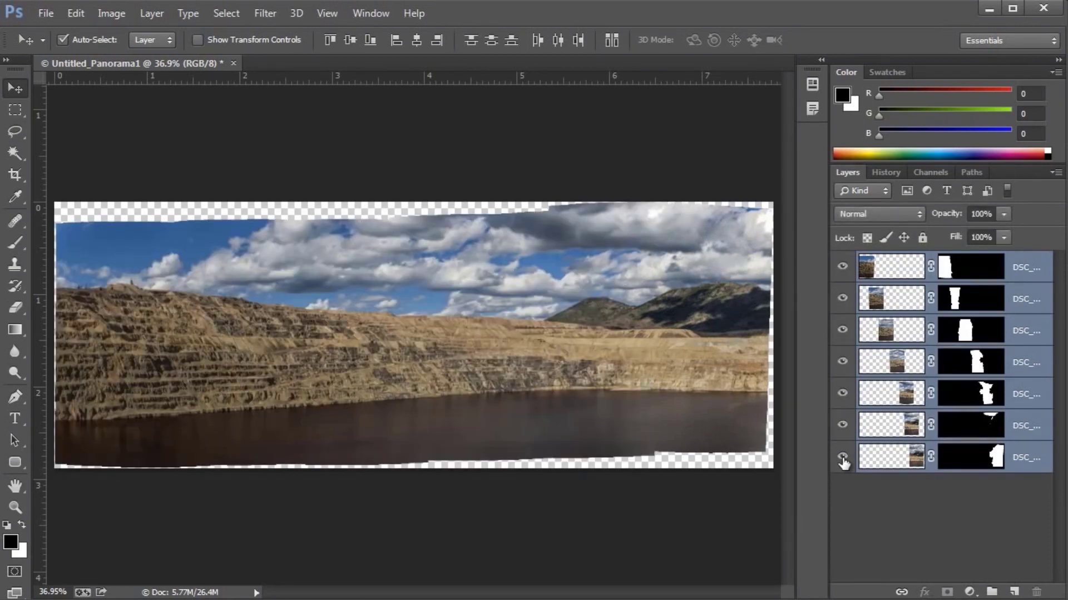
- Disable the layer mask on the topmost panorama layer
shift+click(968, 265)
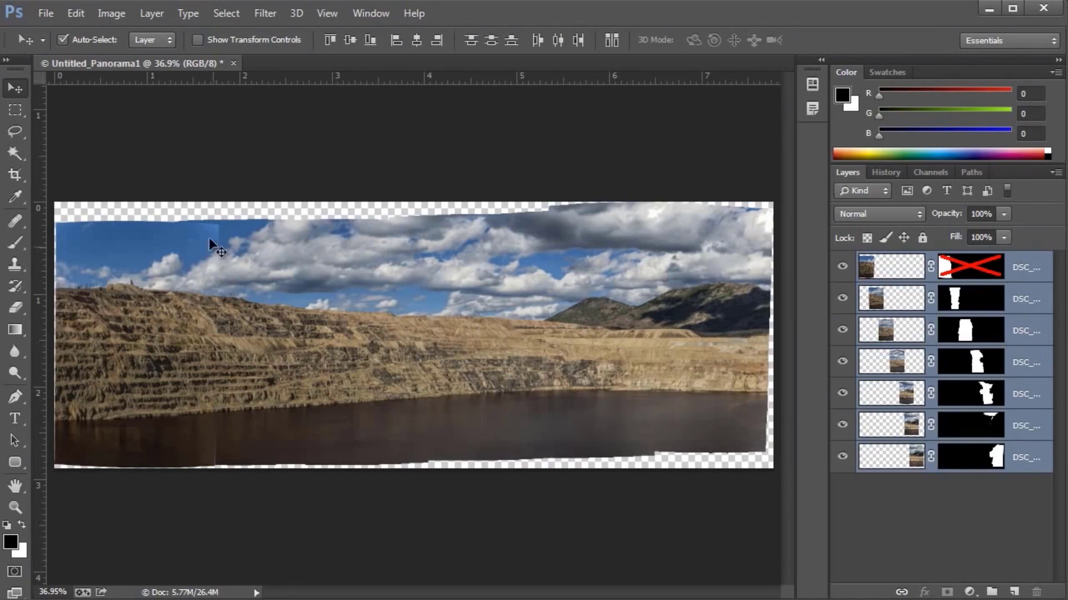
- Re-enable the topmost layer's mask and crop off the panorama's transparent top, left and right edges, keeping the gaps along the bottom
shift+click(973, 270)
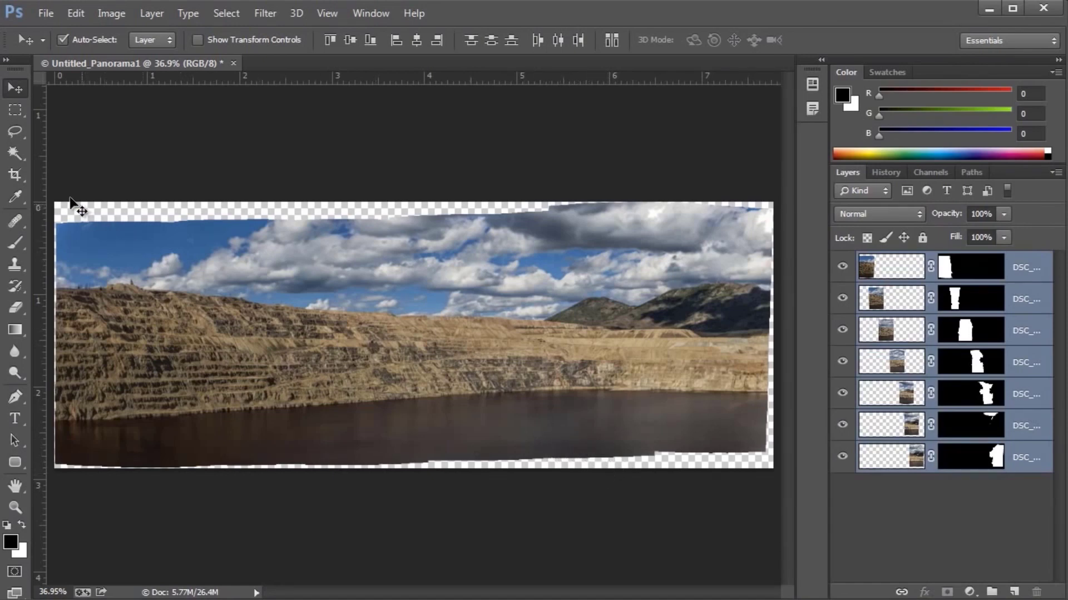
click(16, 175)
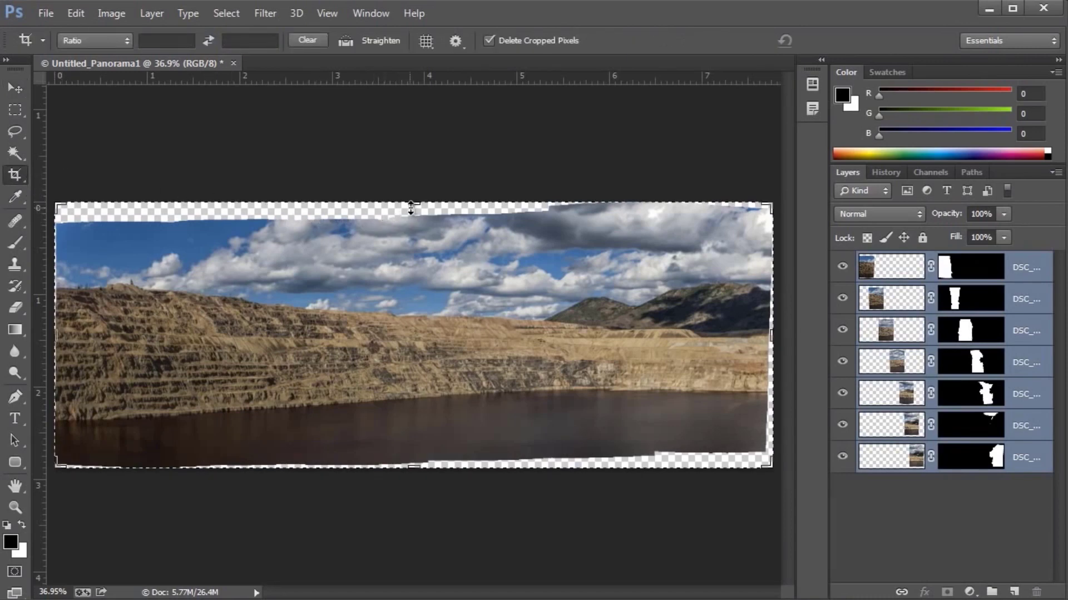
drag(413, 204, 414, 220)
drag(56, 336, 63, 336)
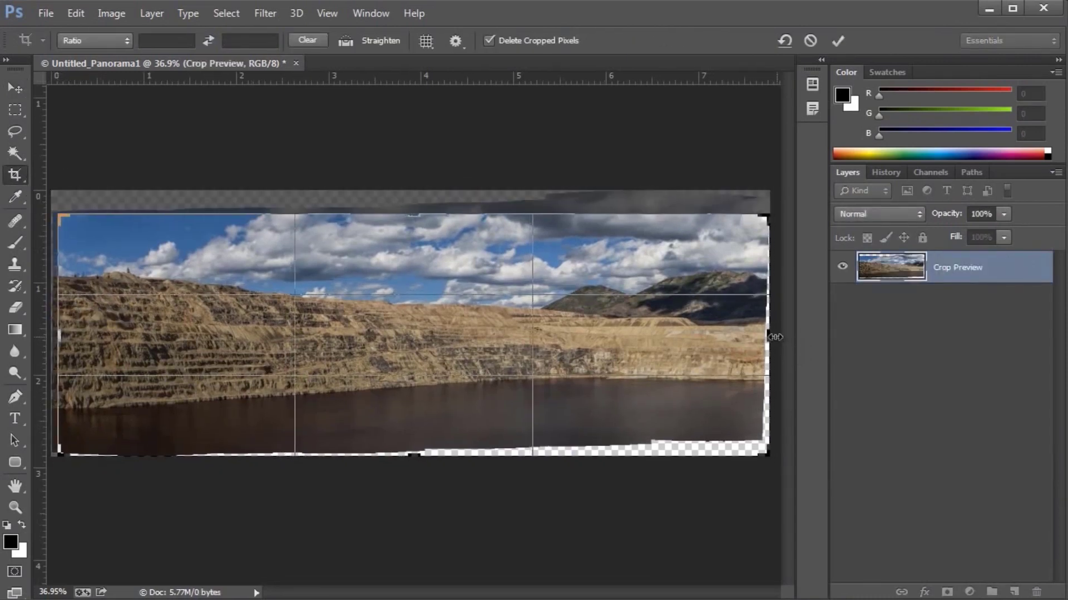
drag(771, 335, 766, 335)
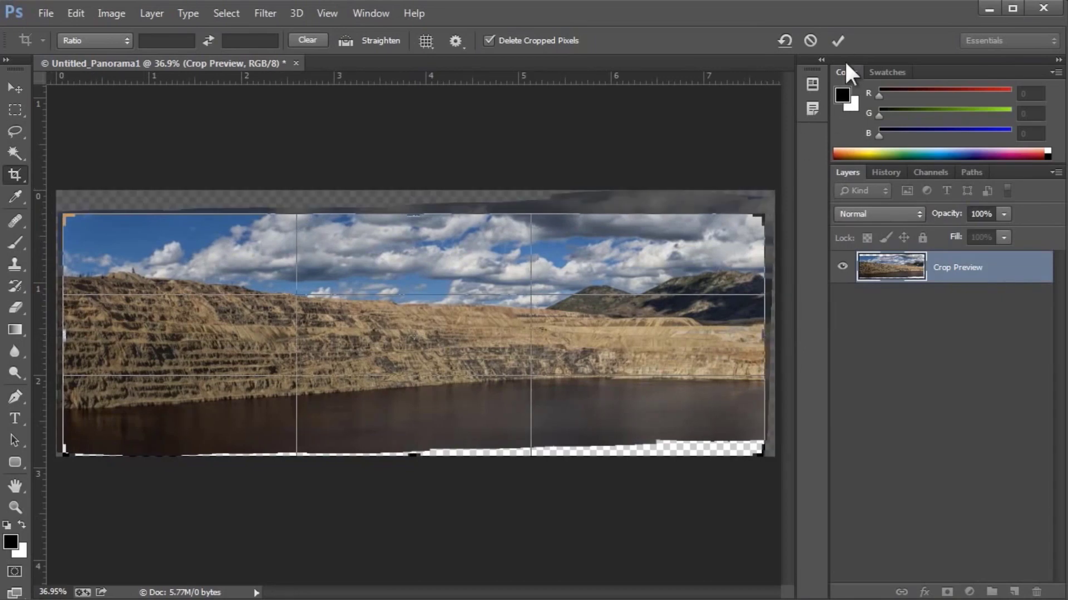
click(835, 41)
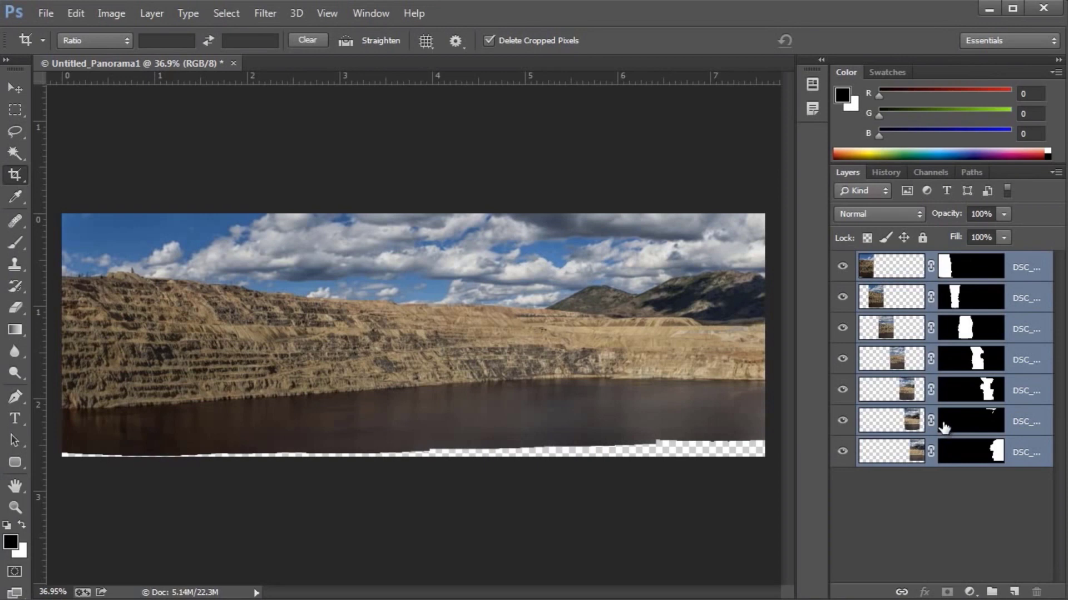
- Flatten the panorama and select the white strip along its bottom edge with the Magic Wand
click(154, 11)
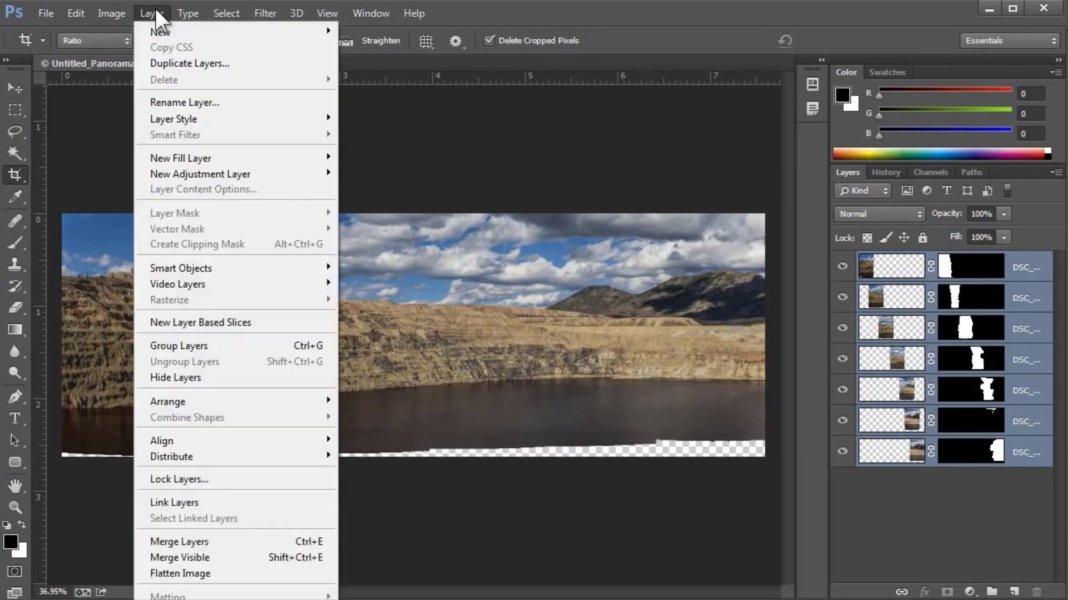
click(208, 572)
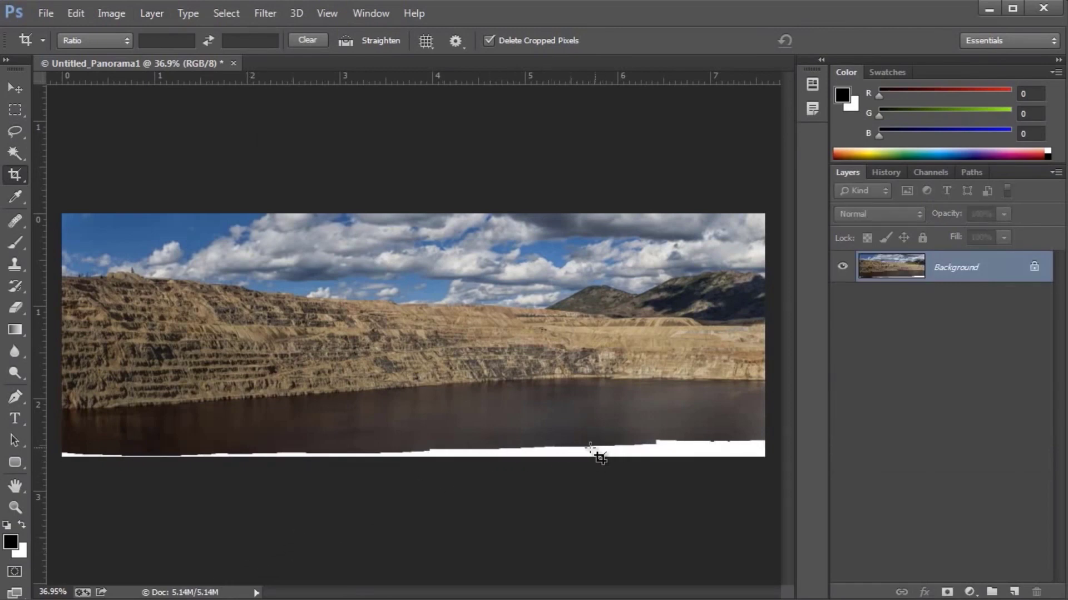
click(11, 148)
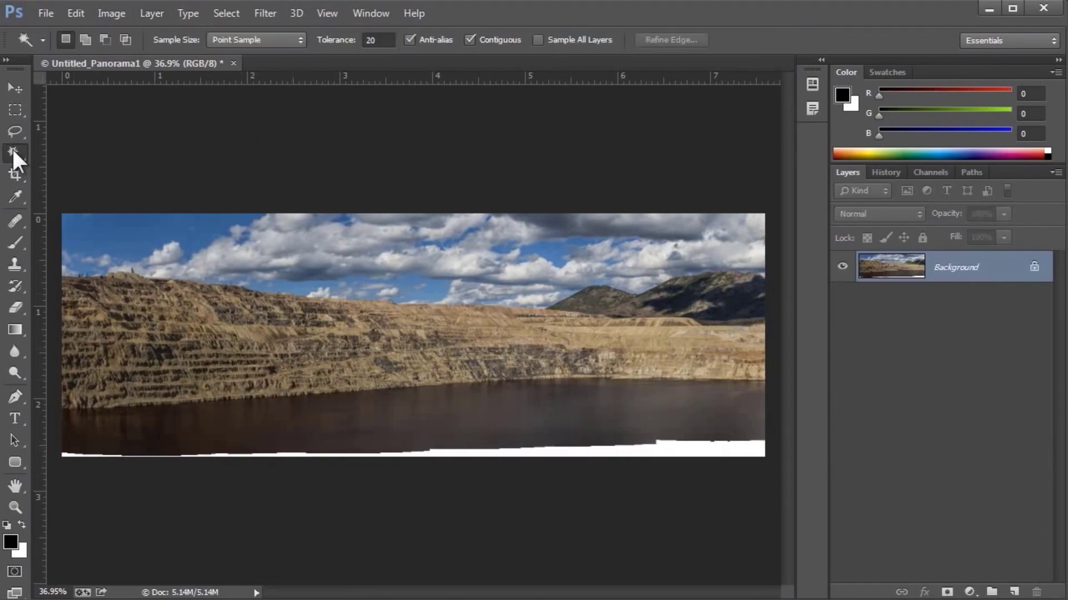
click(556, 452)
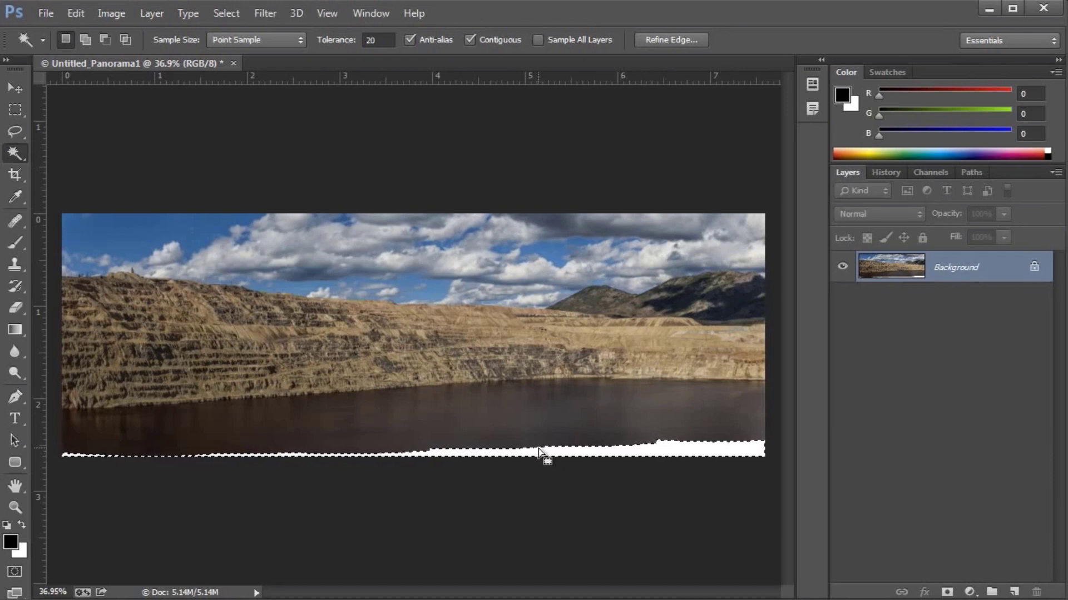
- Expand the selection of the white strip by 5 pixels
click(230, 11)
mouse_move(257, 213)
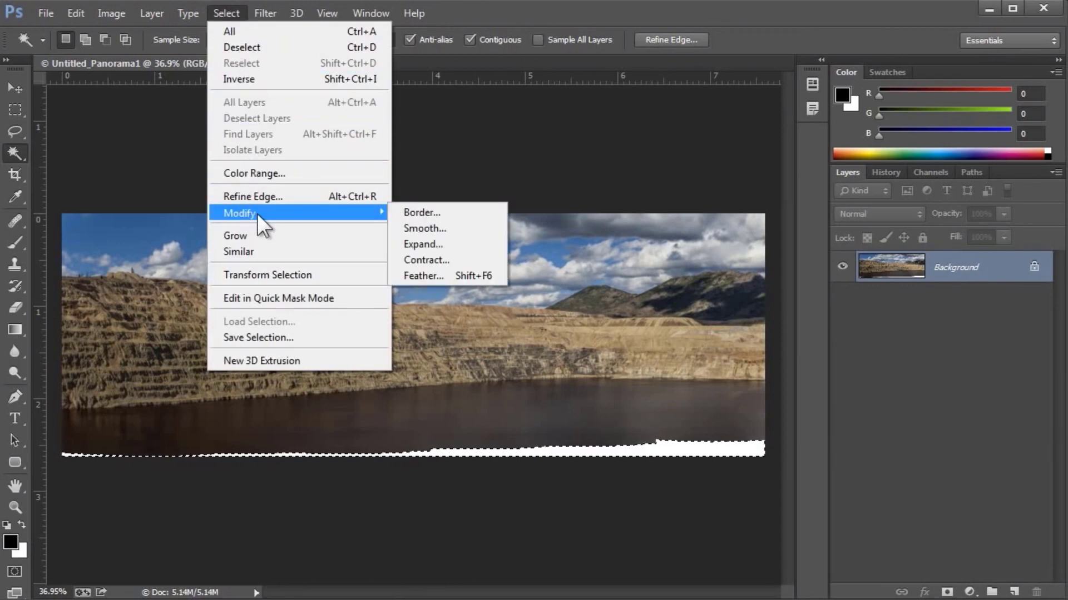
click(413, 245)
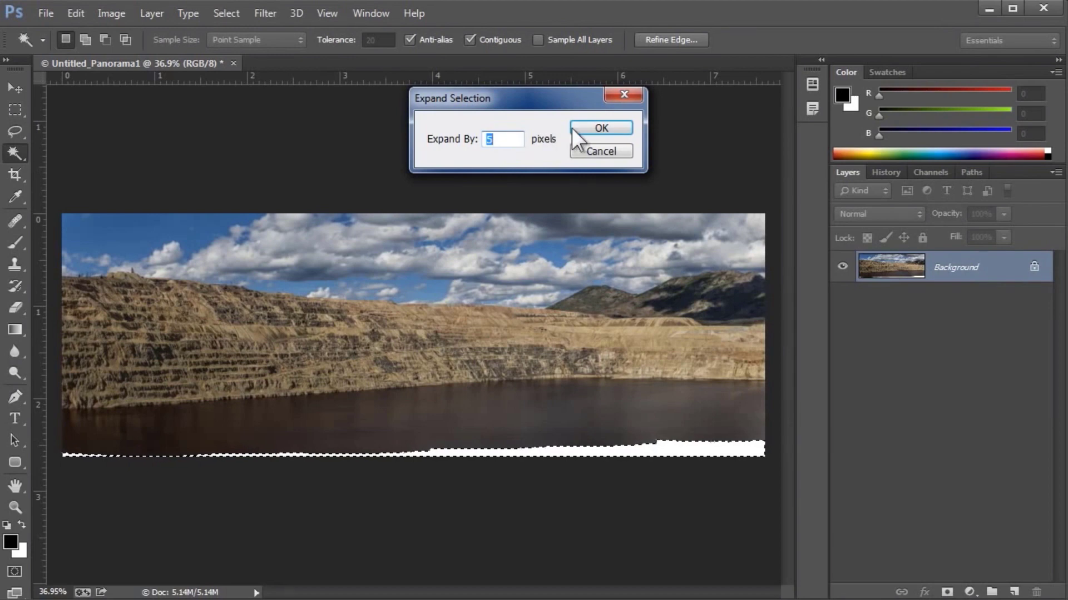
click(586, 128)
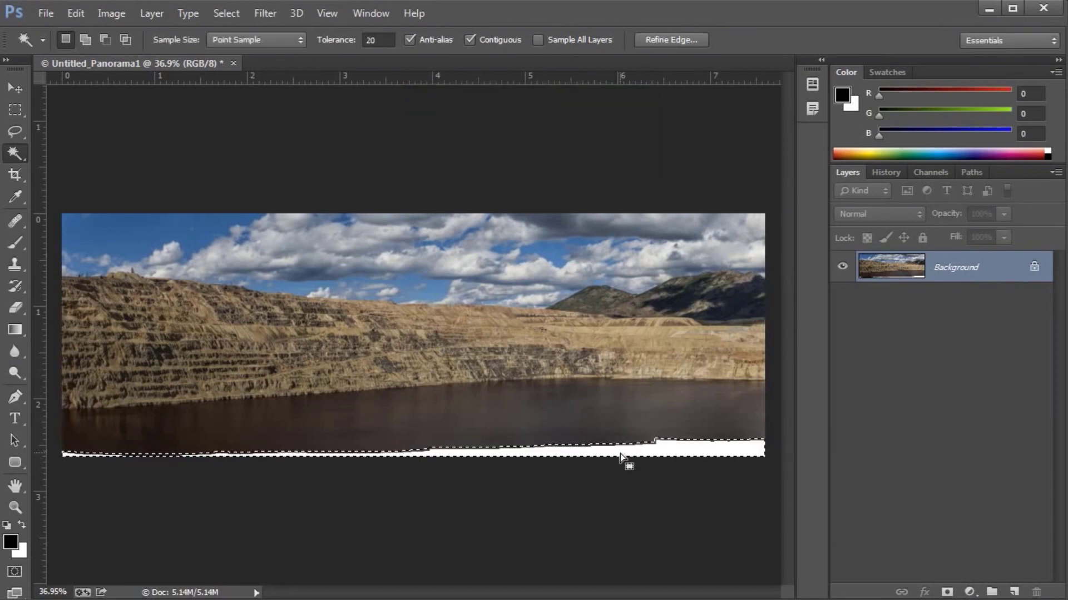
- Fill the selected strip using Content-Aware in Normal mode at 100% opacity, and deselect it
click(71, 13)
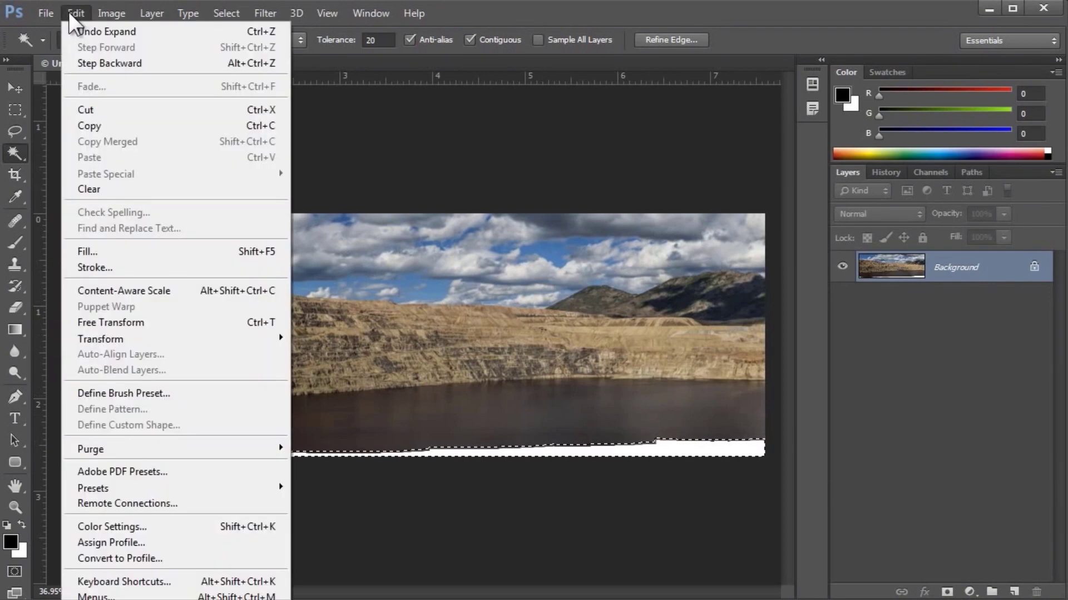
click(116, 251)
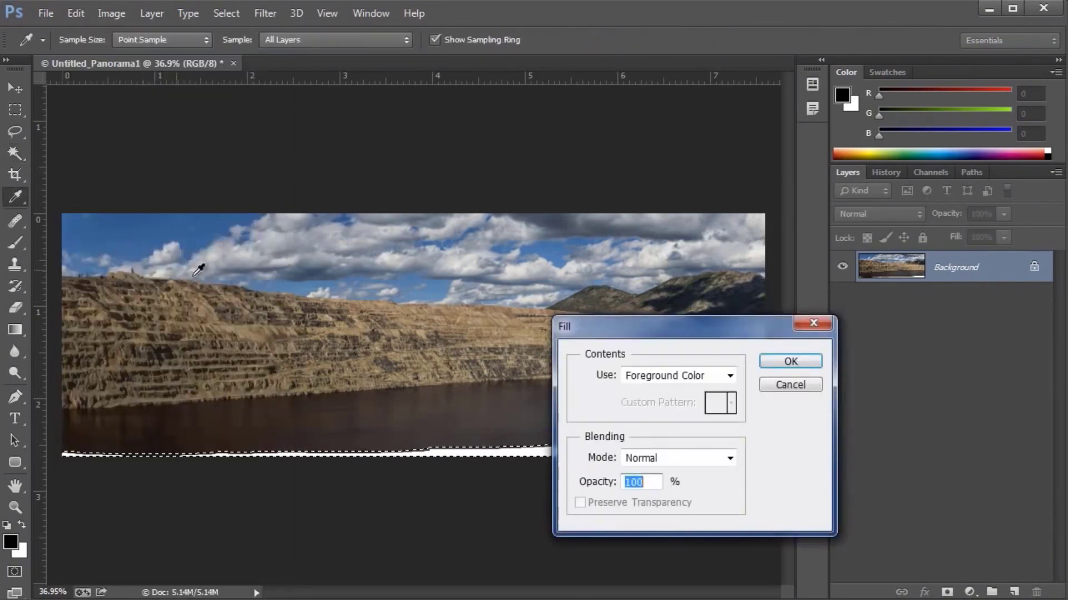
click(699, 375)
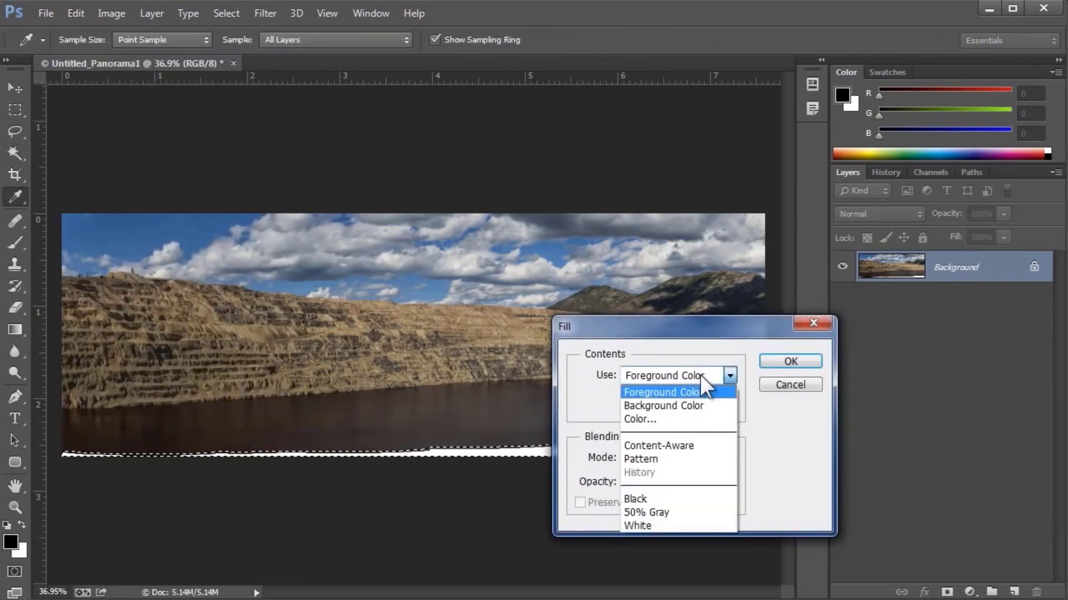
click(695, 444)
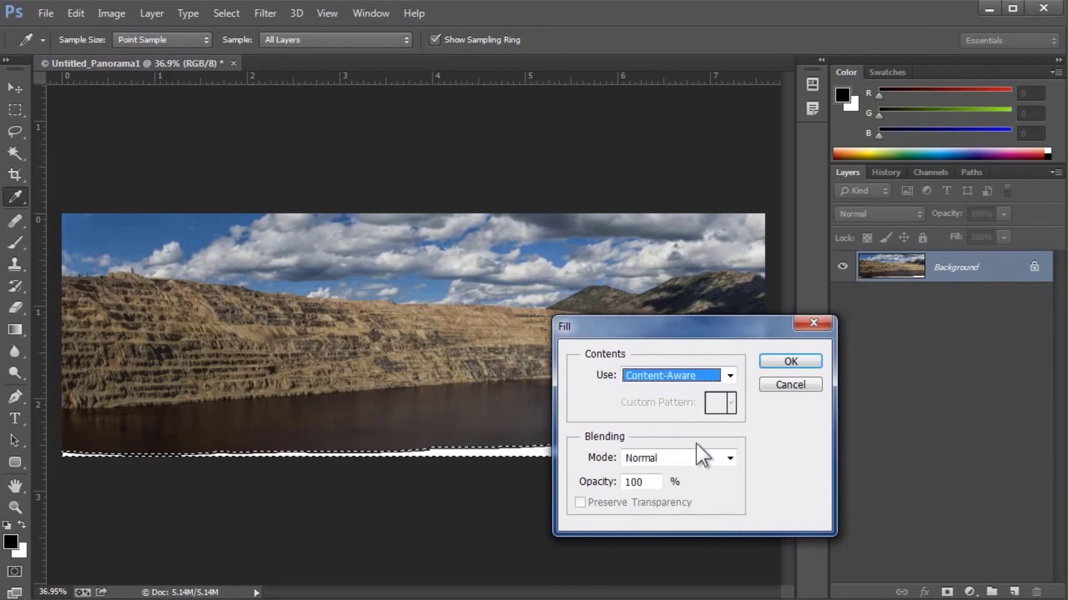
click(788, 361)
key(w)
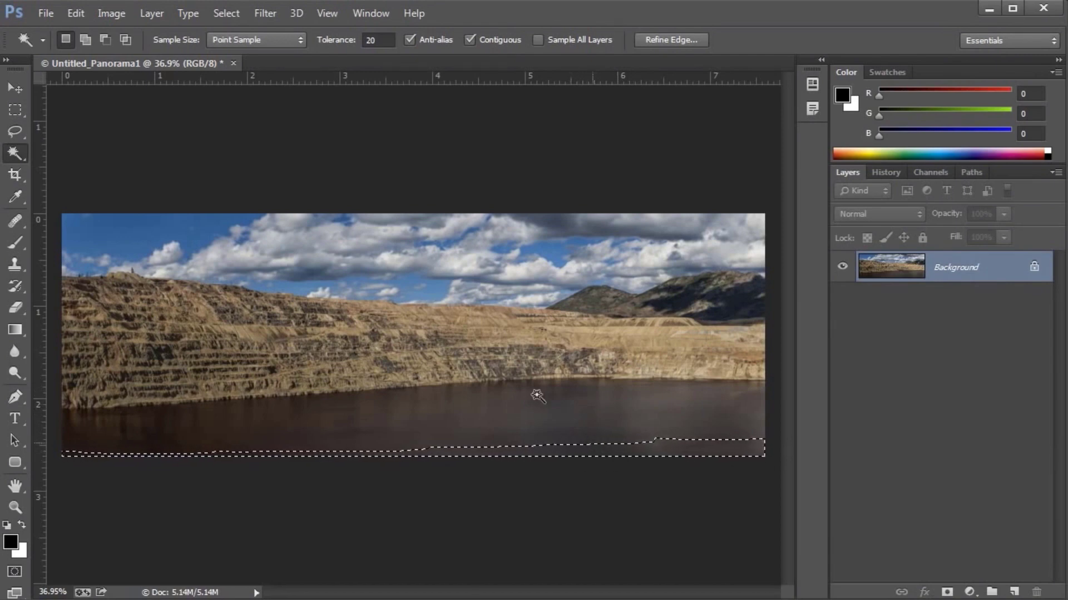
click(225, 12)
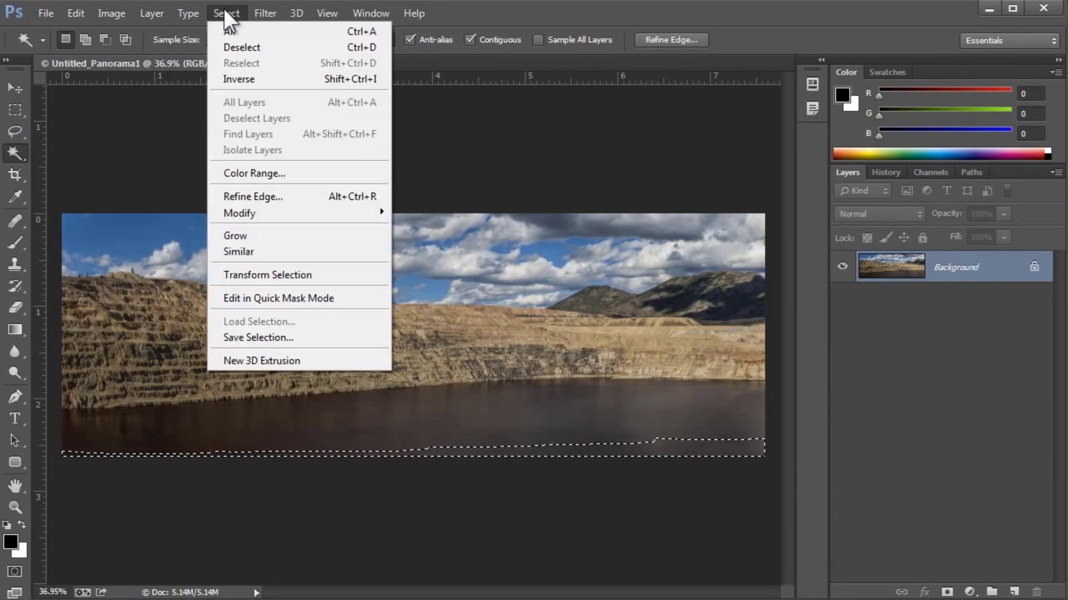
click(233, 48)
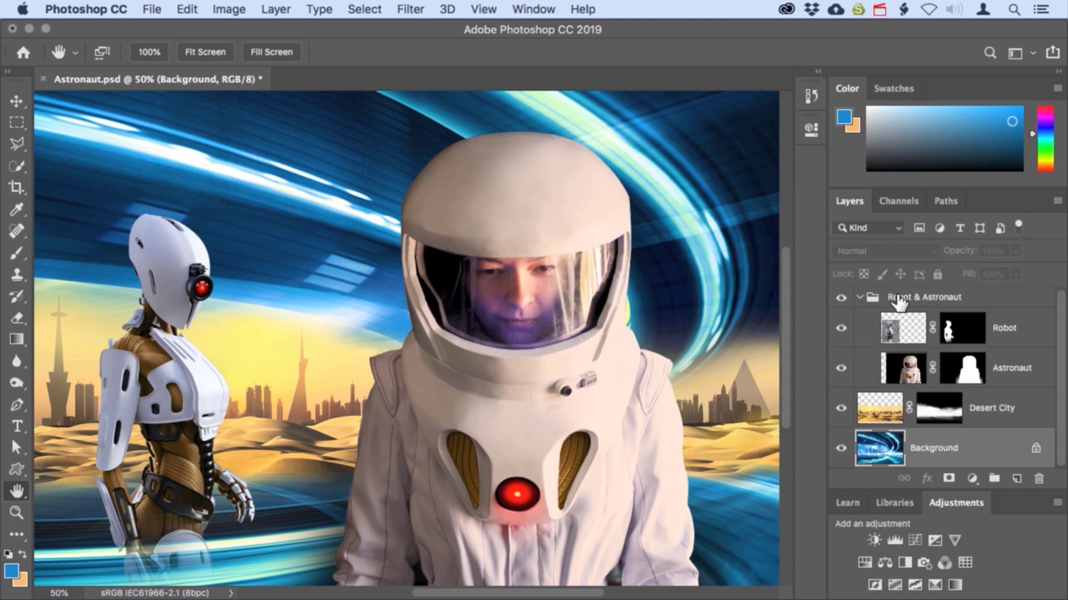
- In Astronaut.psd, hide and collapse the Robot & Astronaut group and duplicate the Background layer
click(841, 299)
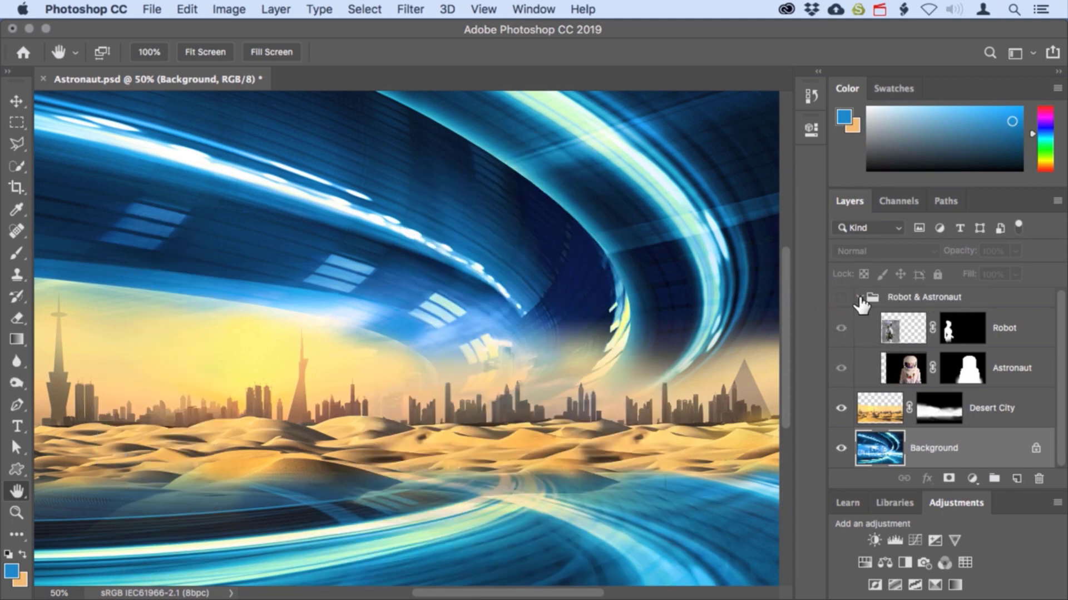
click(859, 299)
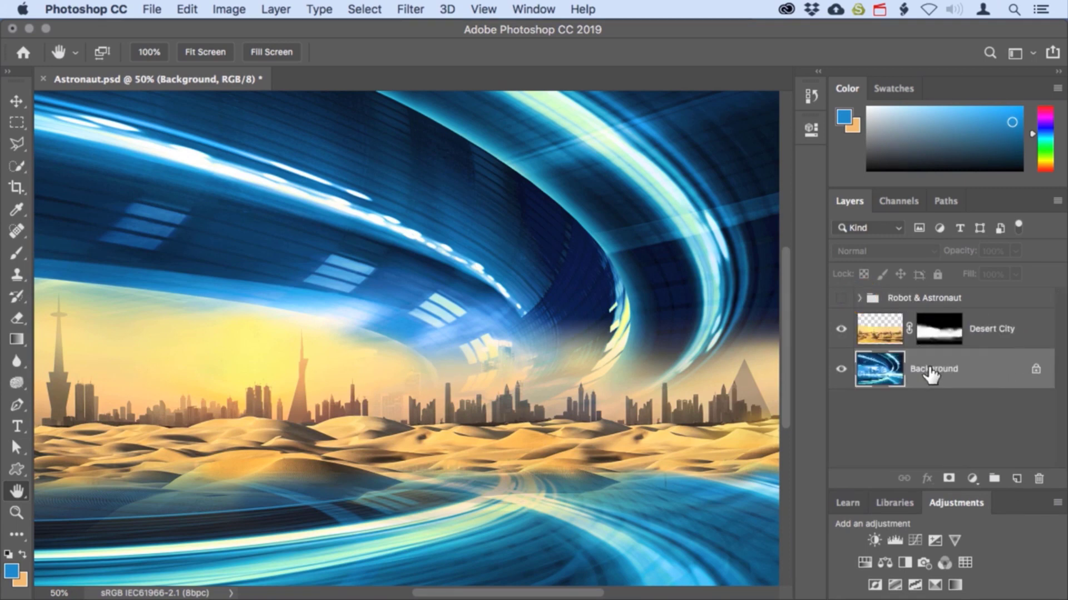
click(284, 12)
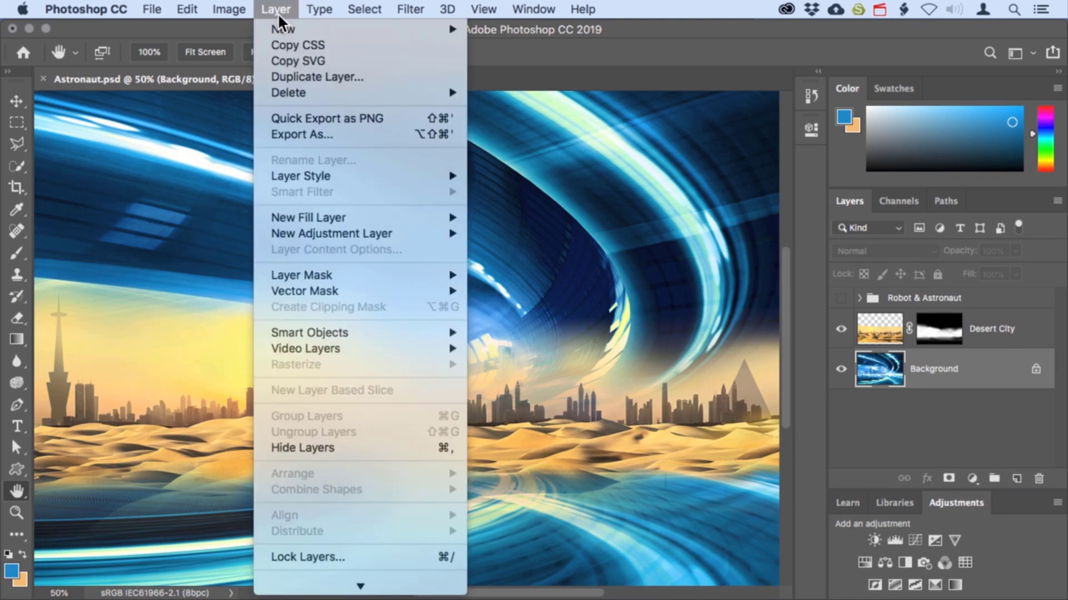
mouse_move(362, 38)
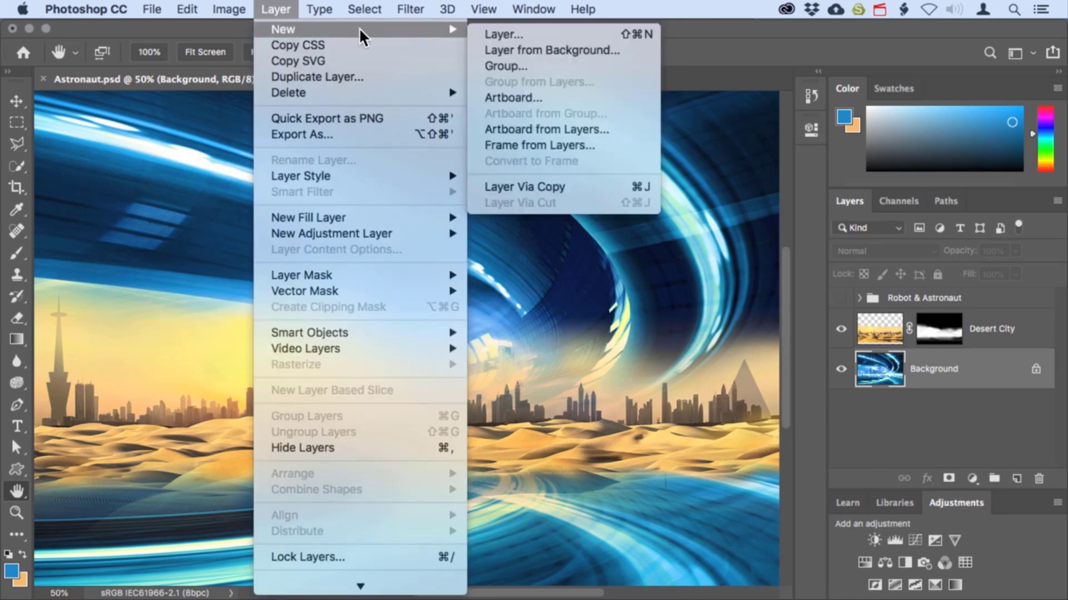
click(601, 192)
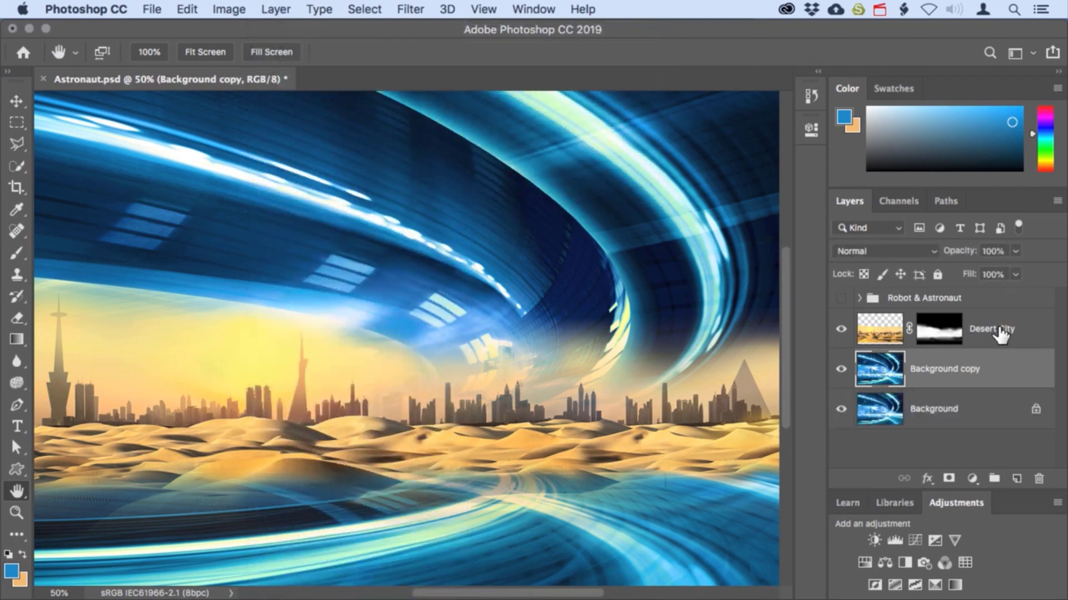
- Place the Desert City layer below the duplicated background layer and apply the Average blur filter to the duplicate
drag(1003, 333, 1023, 391)
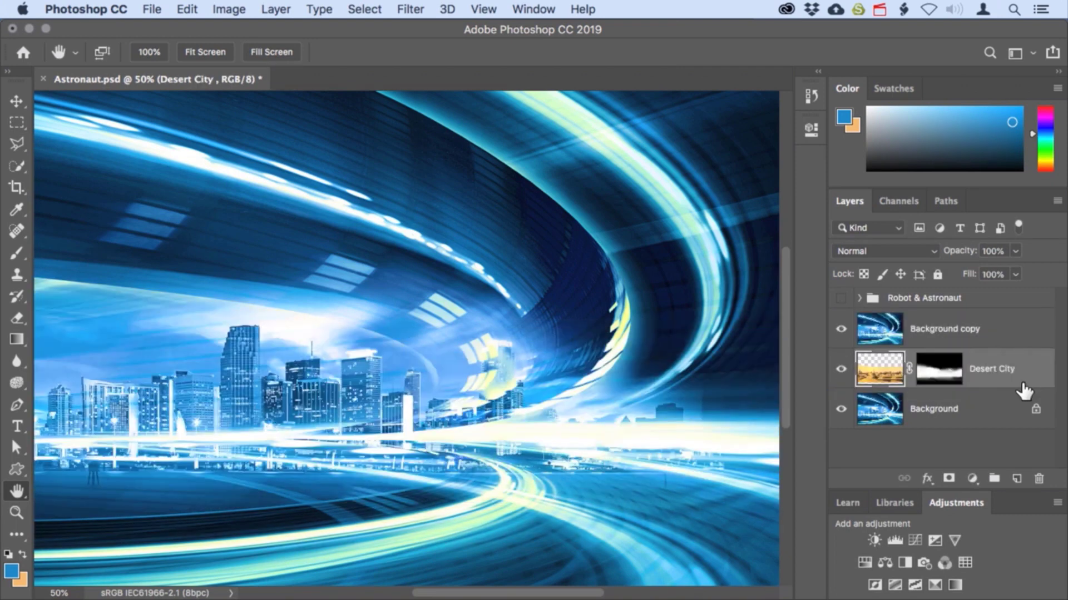
click(995, 336)
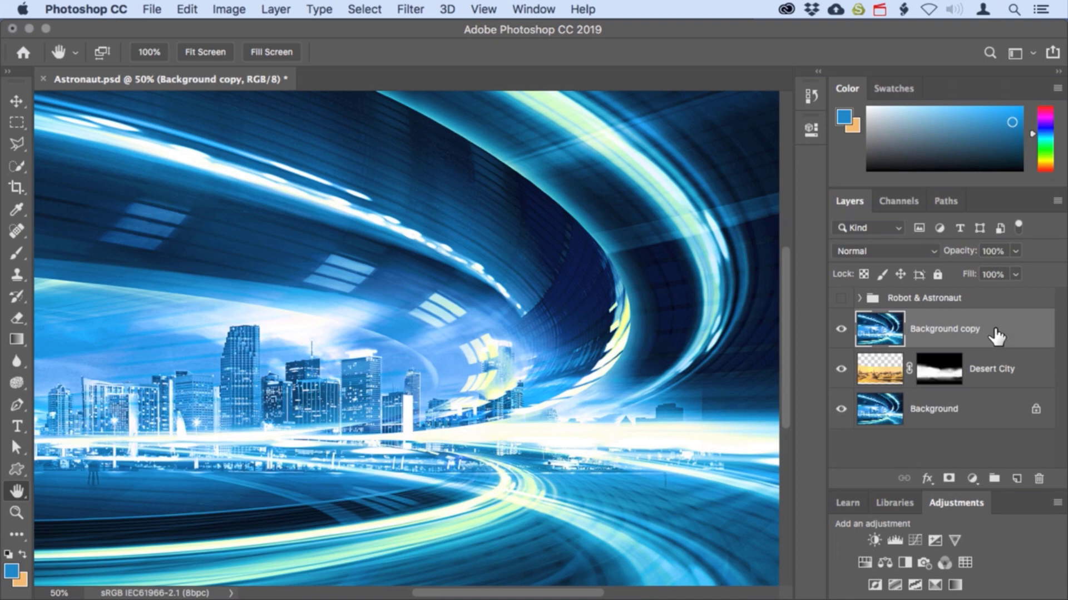
click(415, 13)
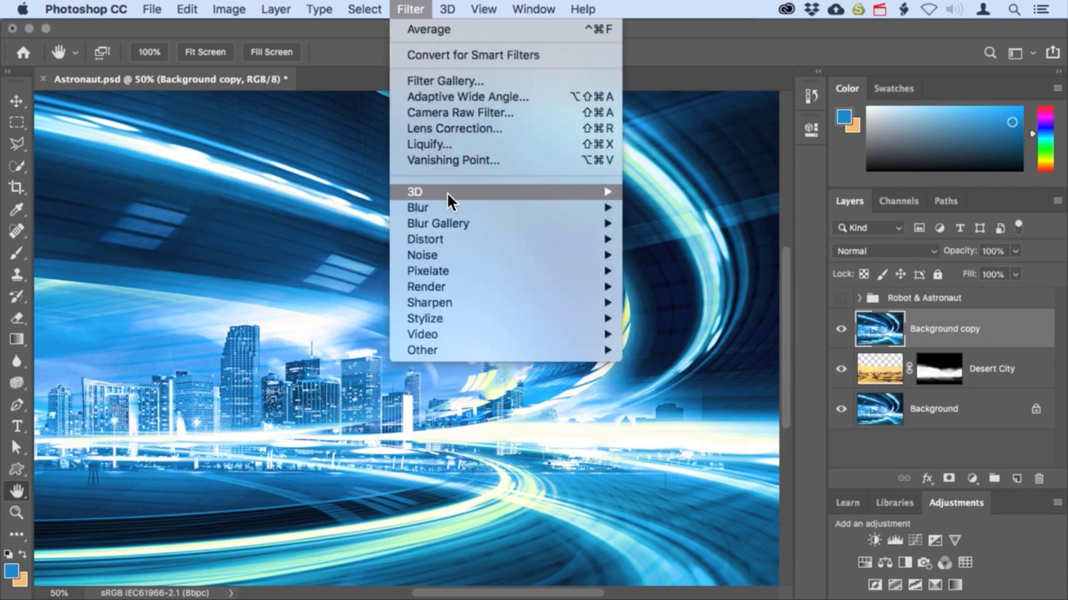
mouse_move(454, 211)
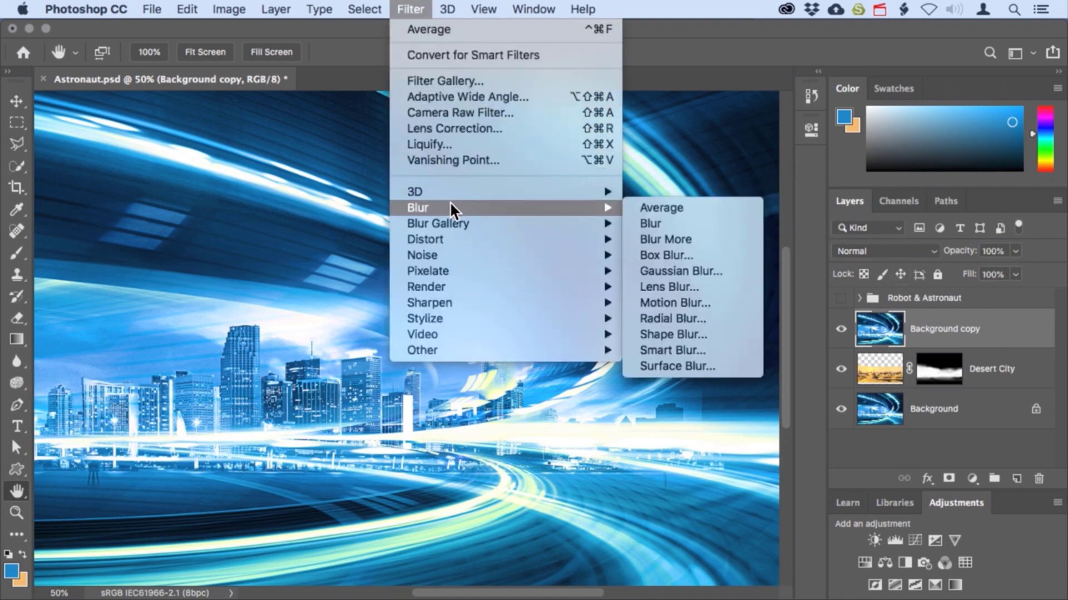
click(715, 212)
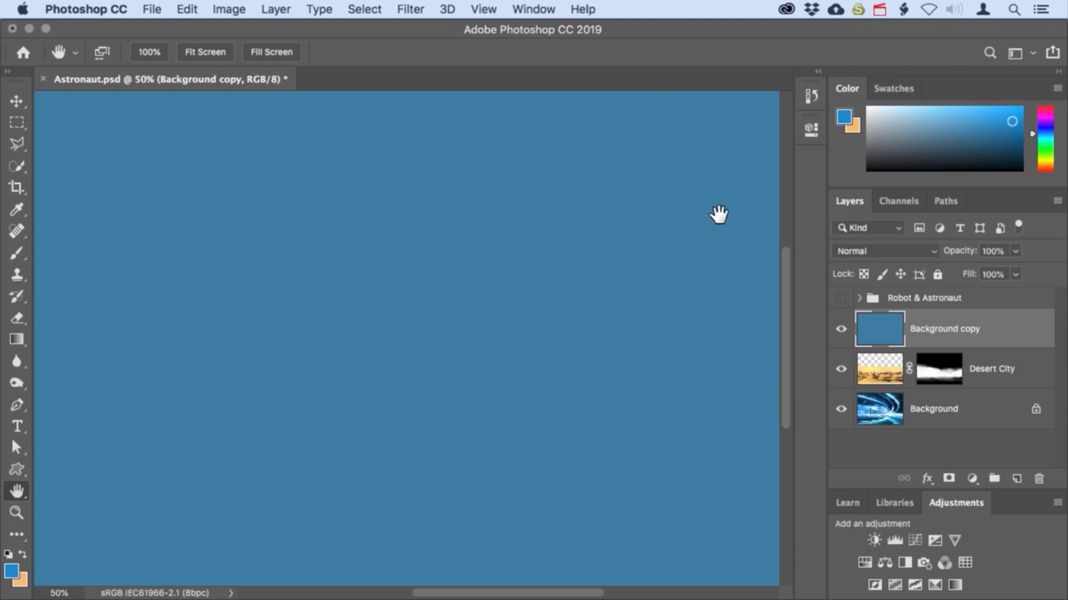
- Set the averaged blue layer's blend mode to Color and its opacity to 54%
click(931, 255)
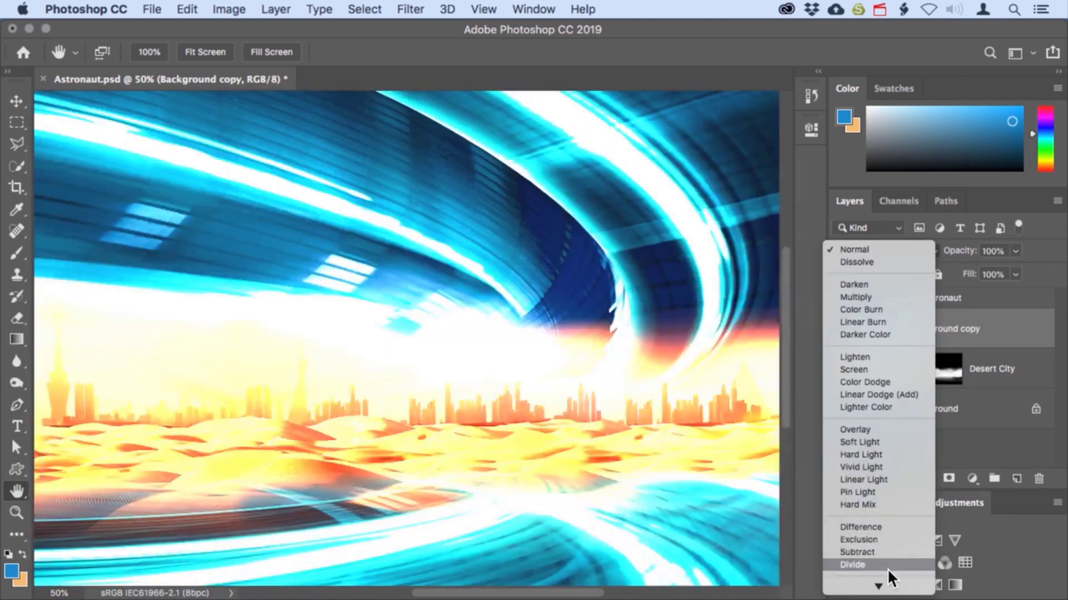
mouse_move(886, 583)
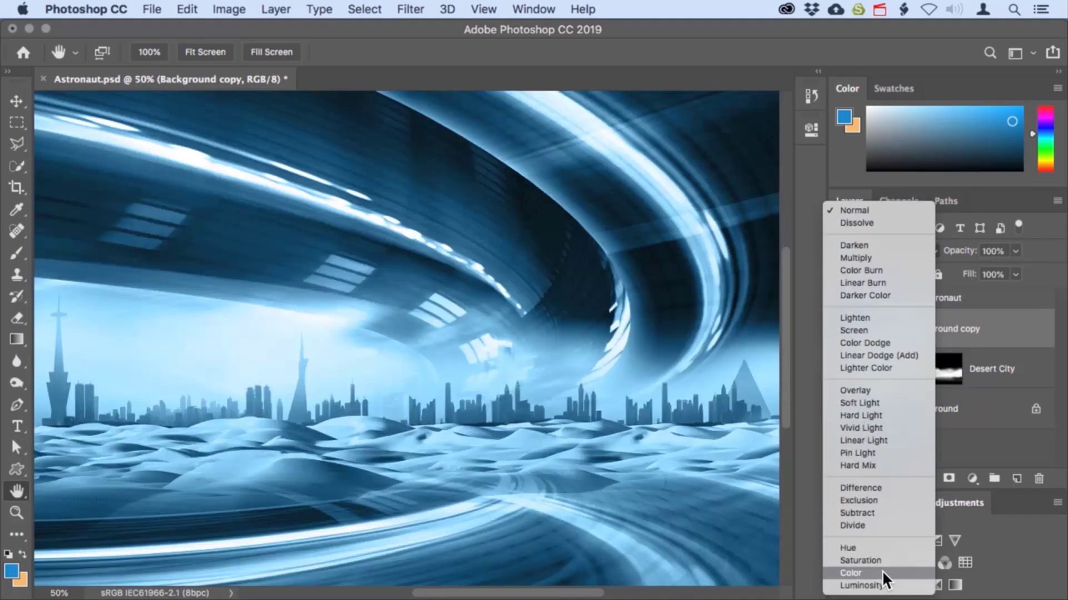
click(883, 575)
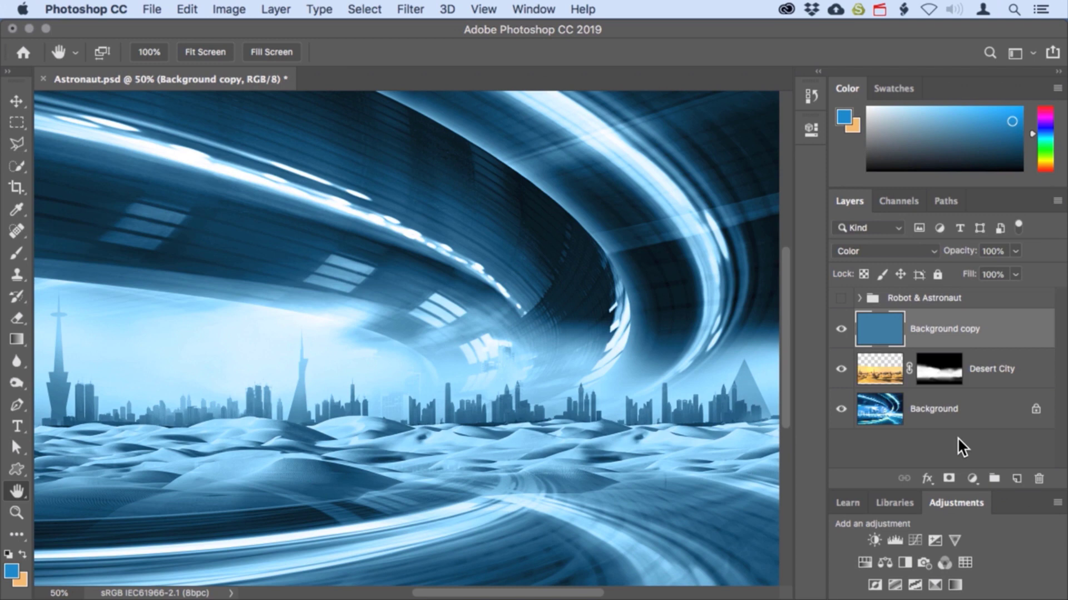
click(1016, 251)
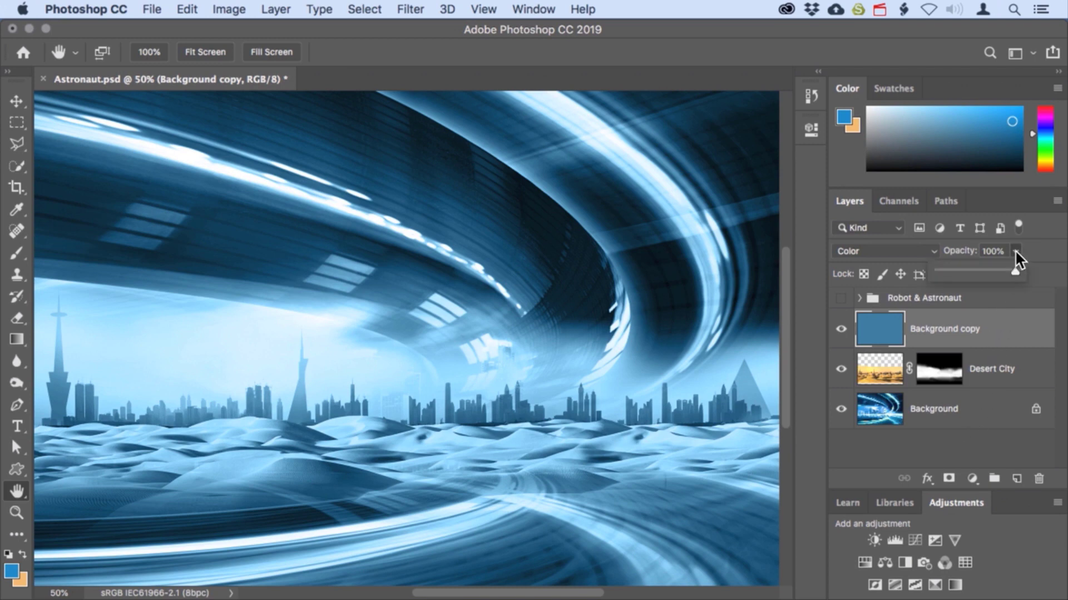
drag(1009, 271, 983, 278)
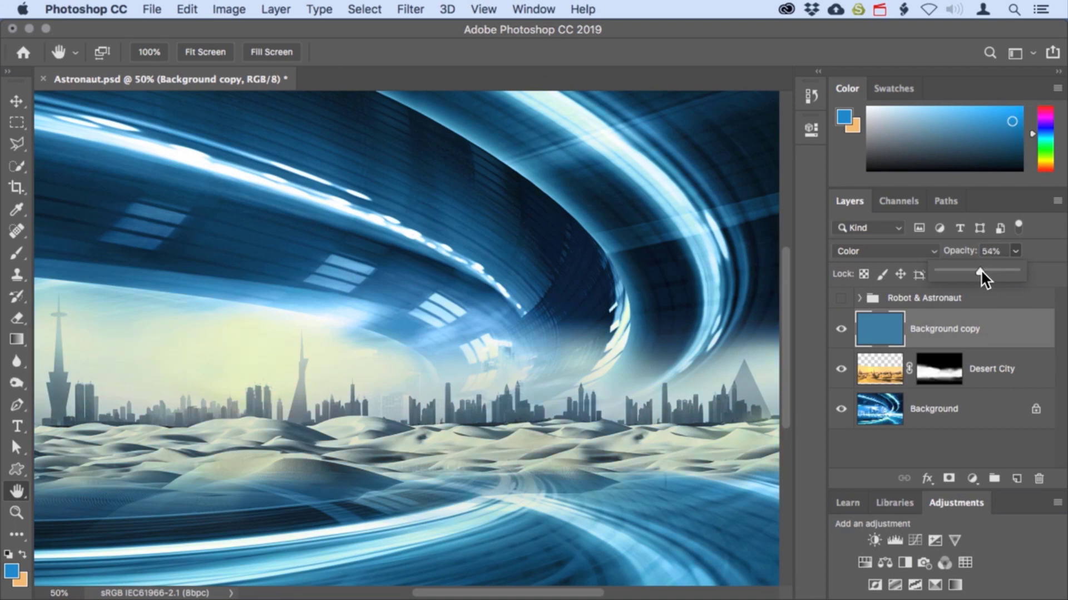
click(1047, 281)
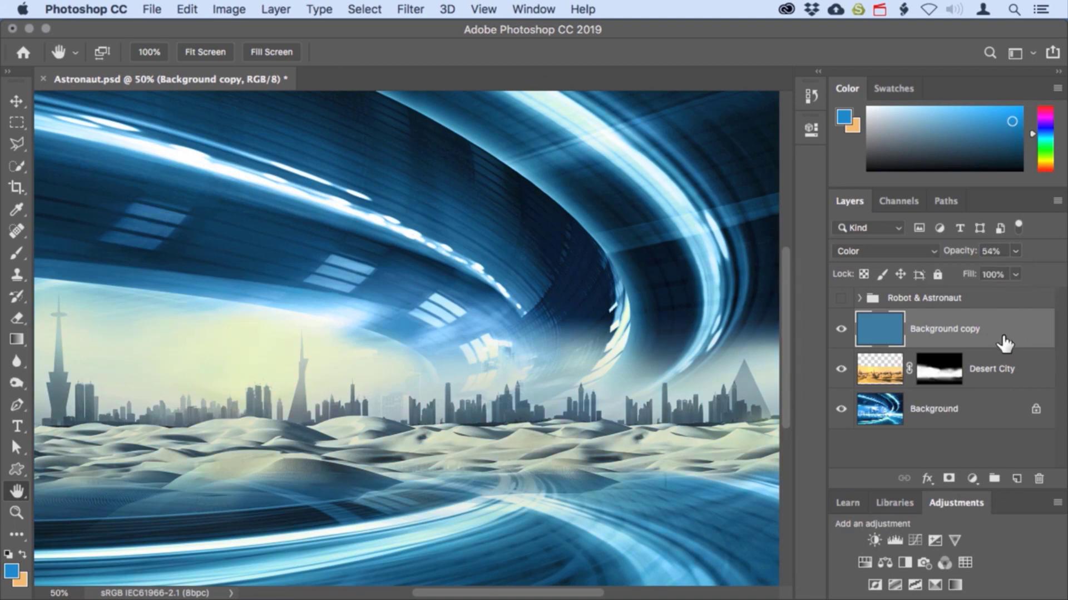
- Compare the composite with and without the averaged blue layer, and clip that layer to the Desert City layer
click(841, 331)
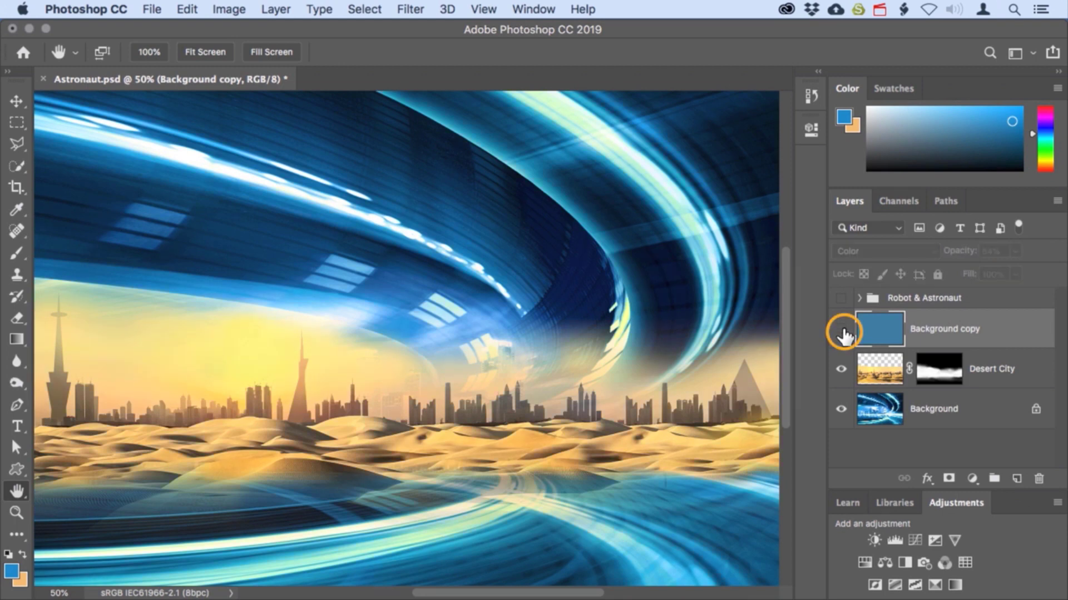
click(841, 332)
click(841, 332)
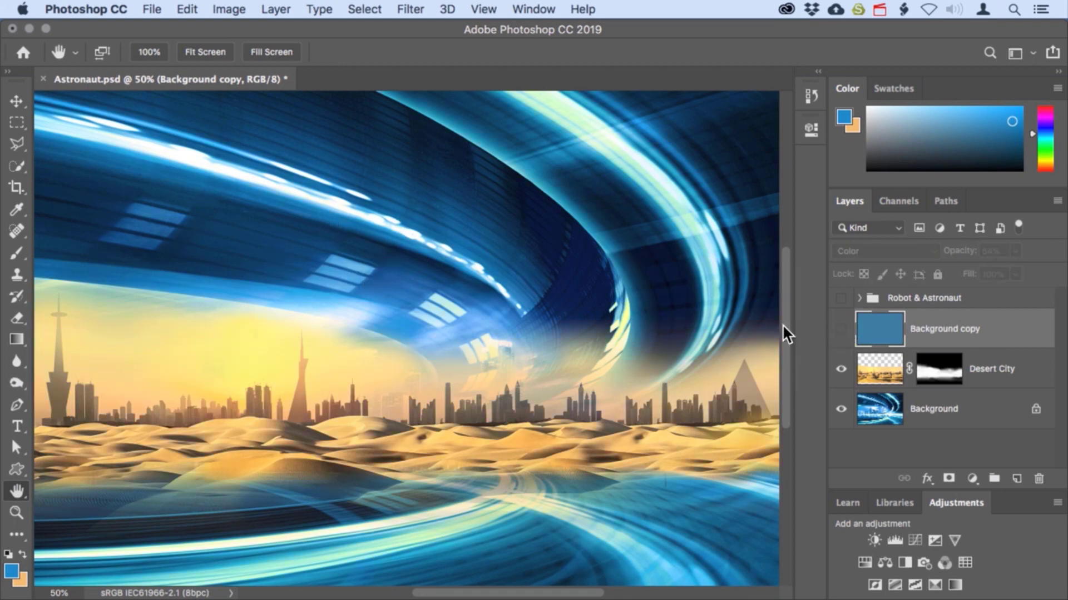
click(841, 333)
click(276, 10)
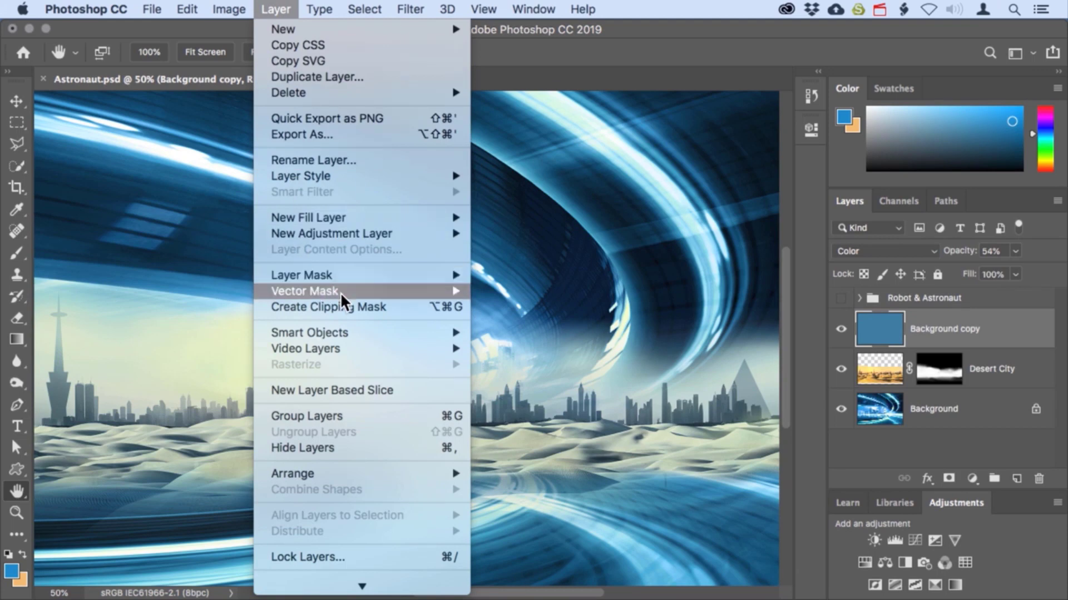
click(409, 309)
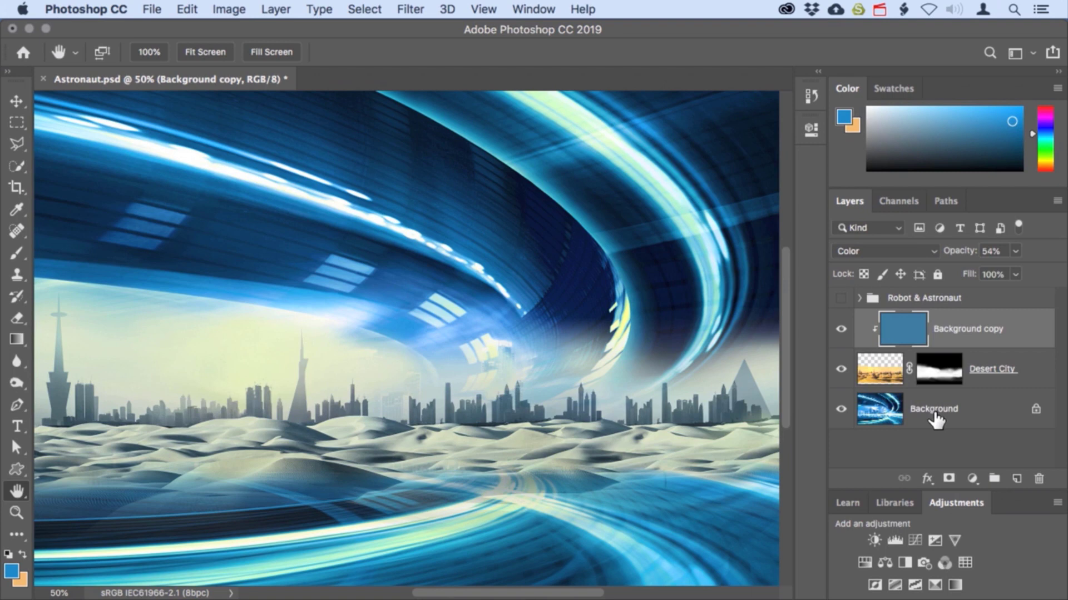
- Show and select the Robot & Astronaut group, and activate the Eyedropper tool
click(841, 299)
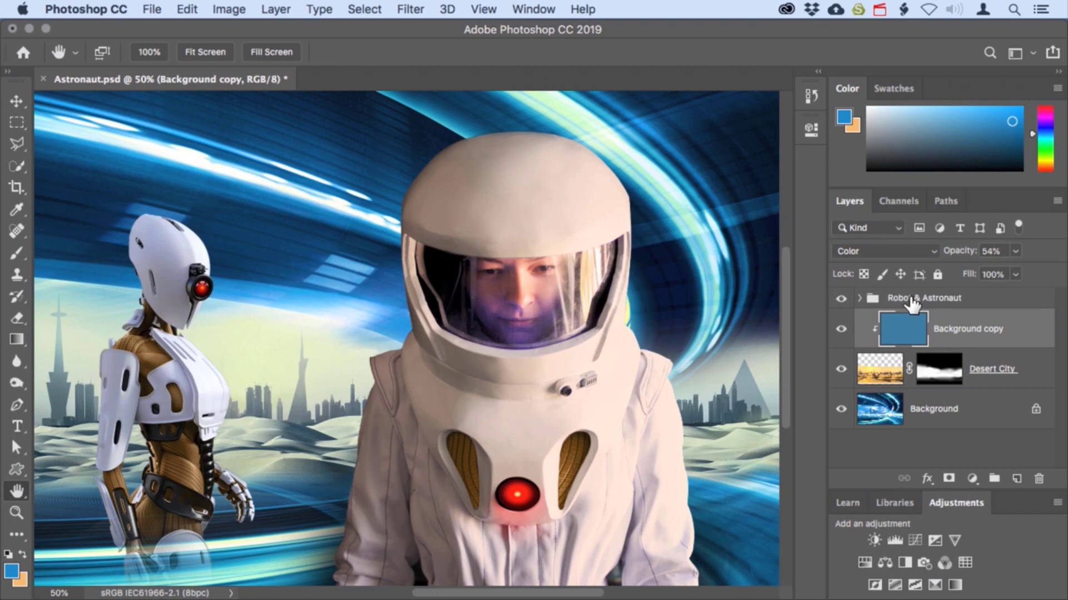
click(923, 301)
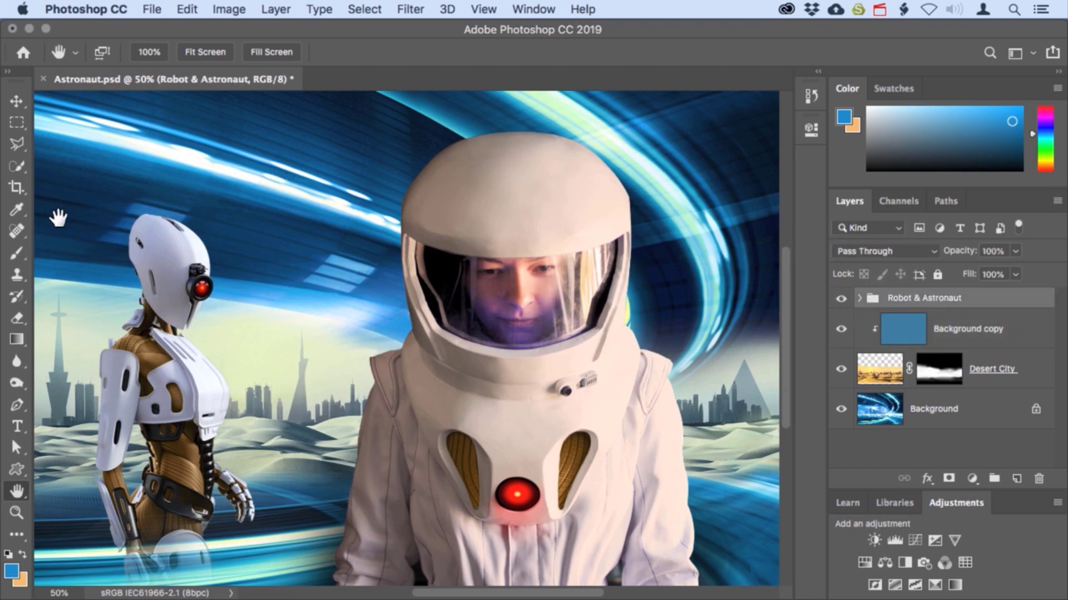
click(20, 214)
right_click(20, 214)
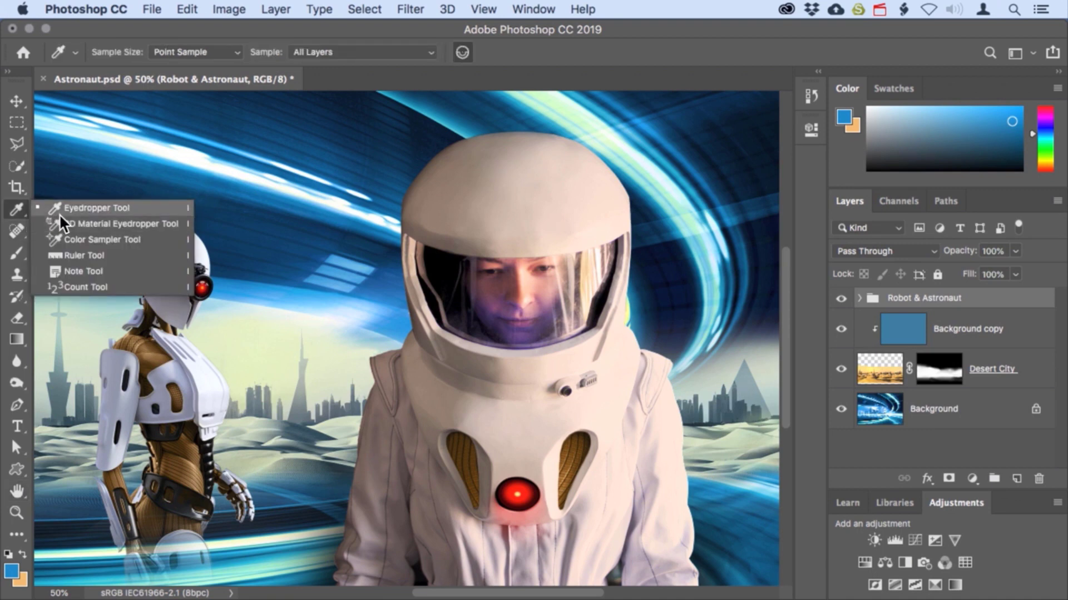
click(59, 213)
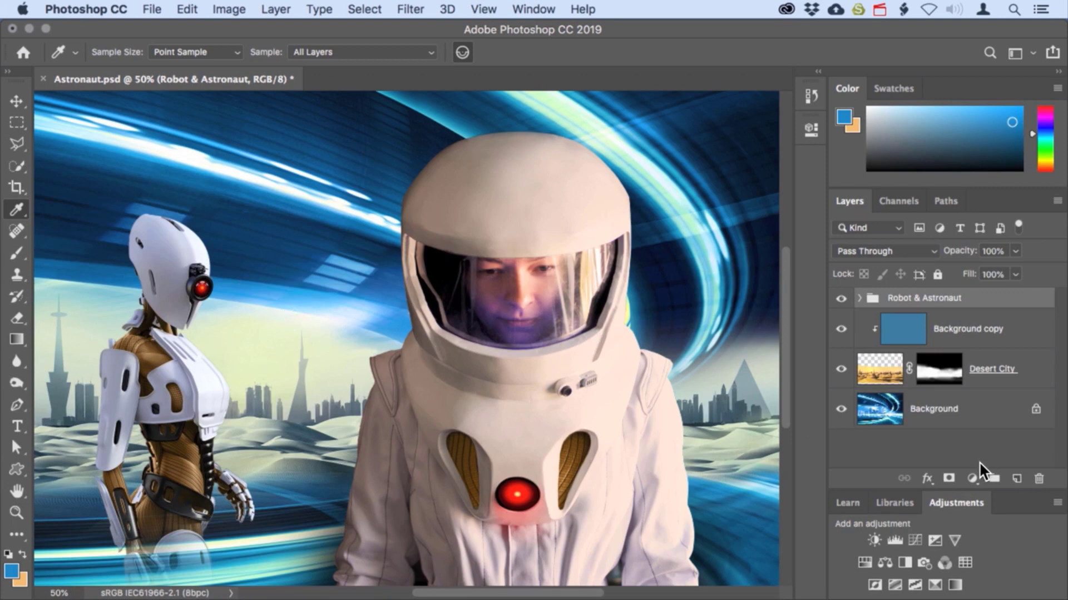
- Add a Solid Color fill layer in blue 0d81c0, clipped to the Robot & Astronaut group, and set its blend mode to Hue
click(972, 479)
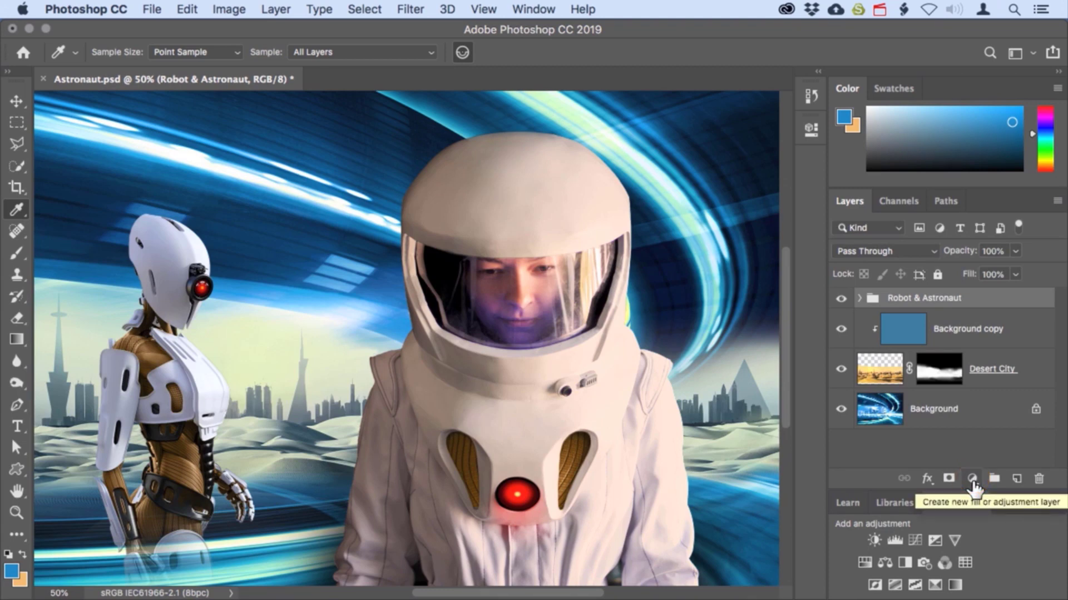
click(971, 480)
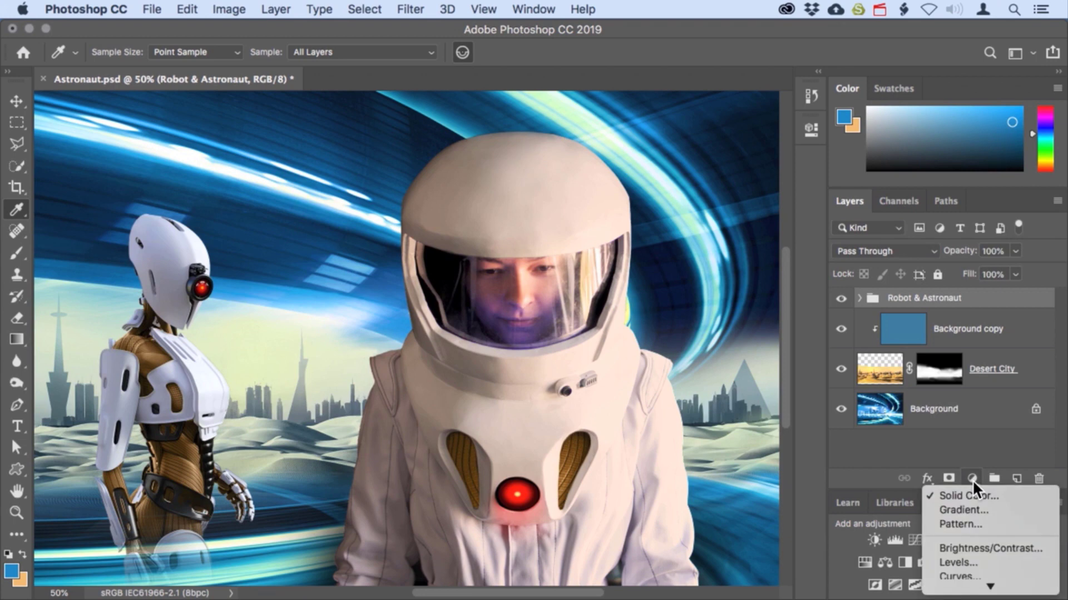
click(983, 493)
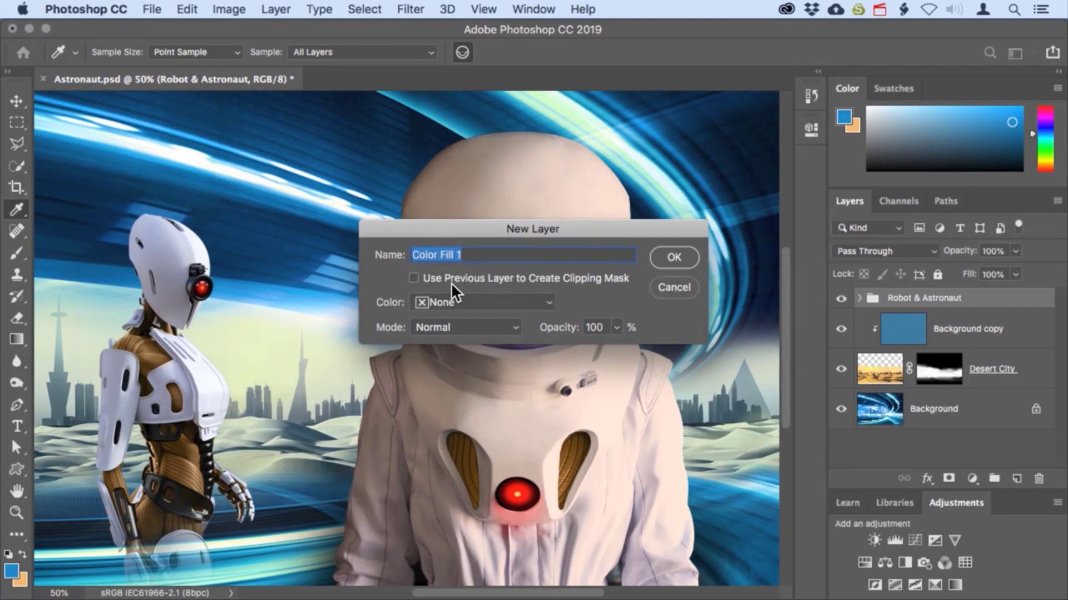
click(414, 280)
click(673, 257)
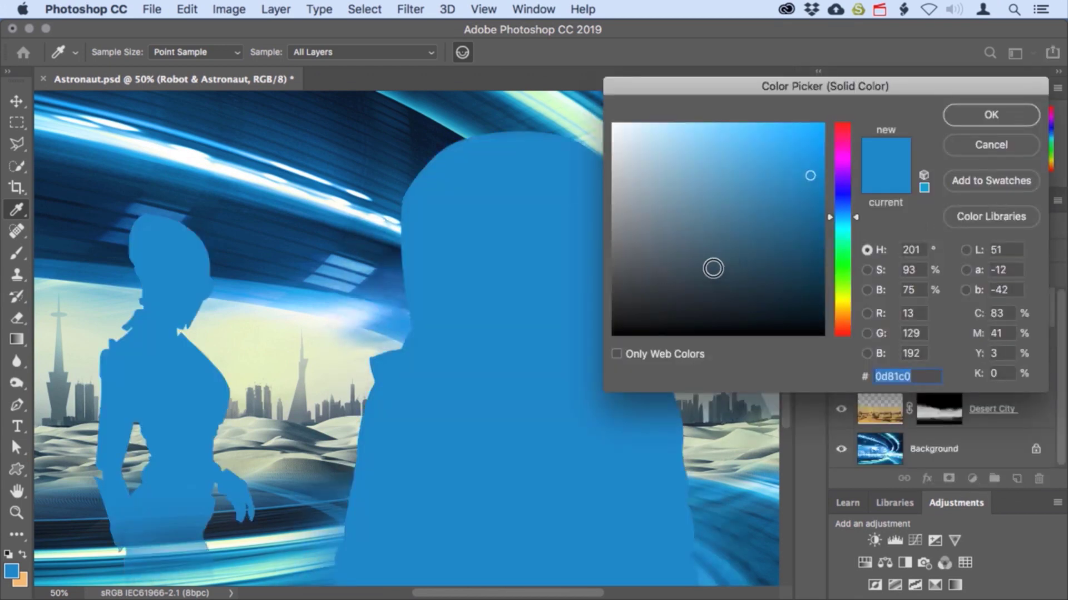
click(983, 114)
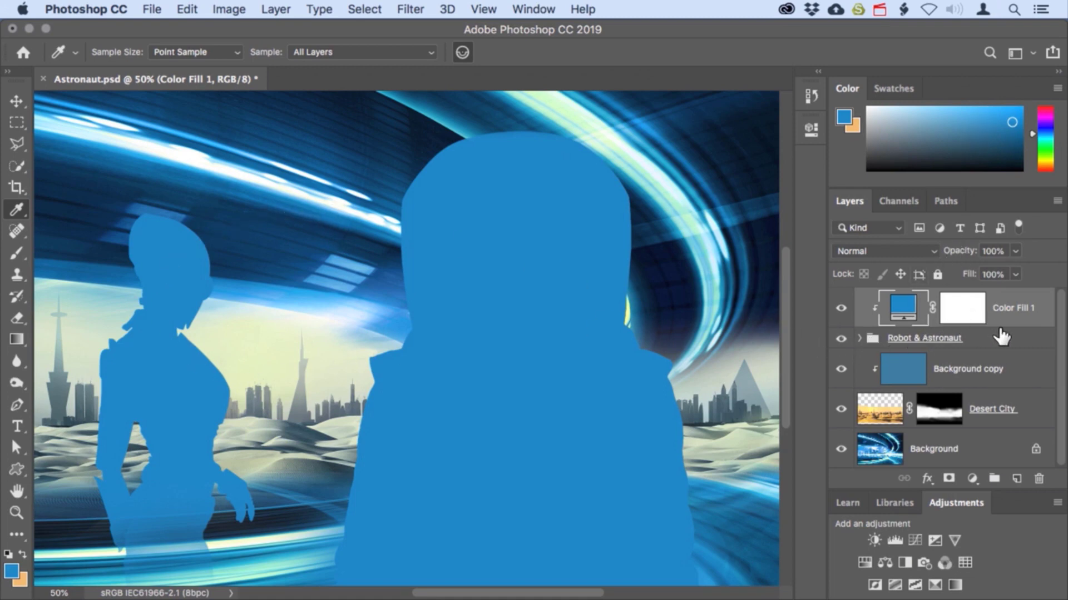
click(924, 252)
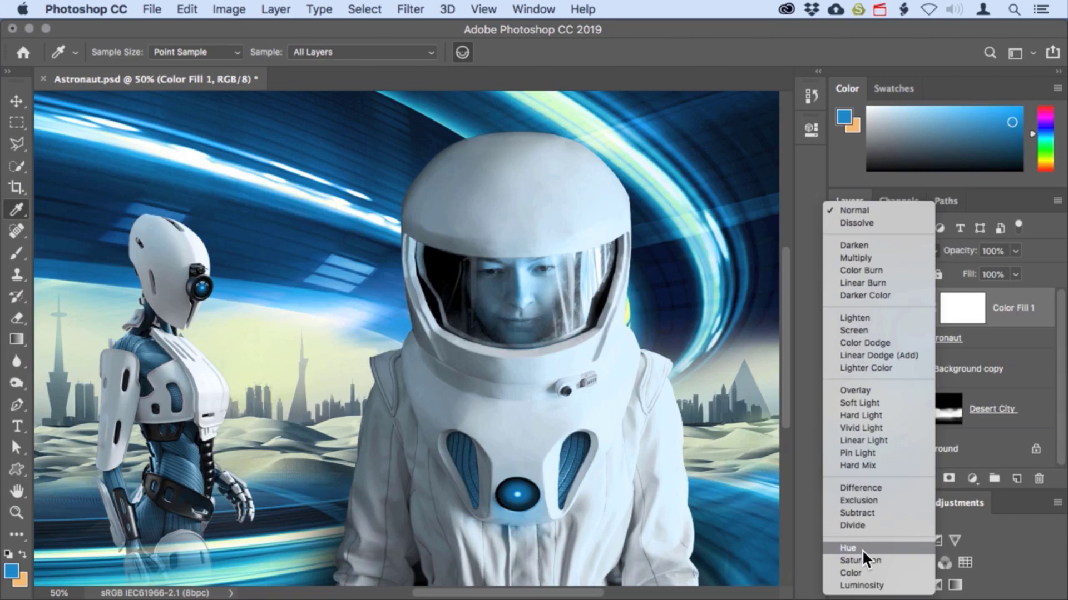
click(862, 549)
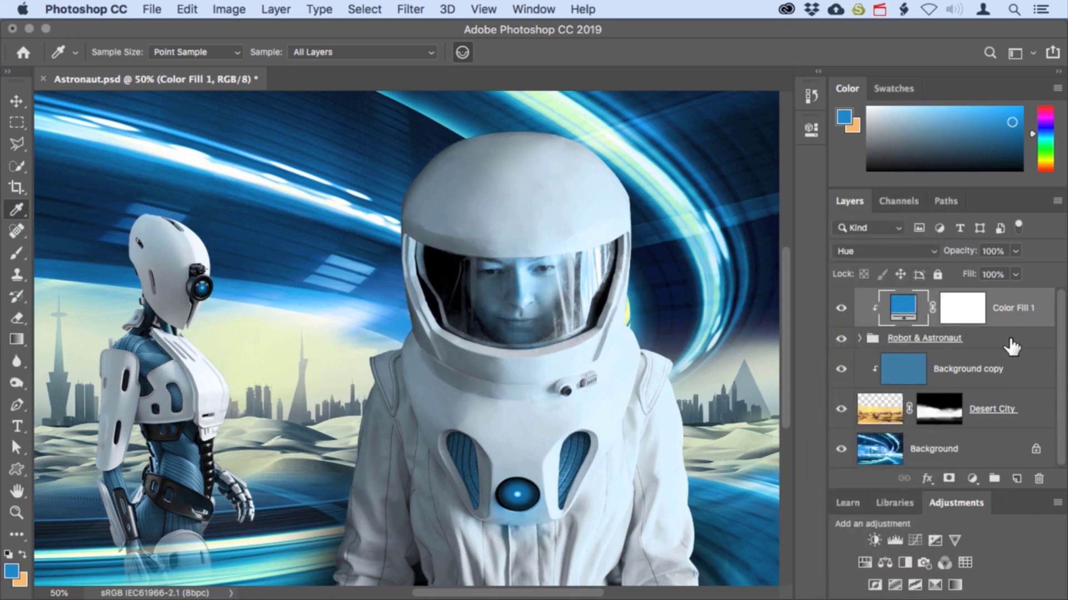
- Brush black on the fill layer's mask over the chest light and robot's eye at 100% opacity, and over the astronaut's face at 63%
click(961, 311)
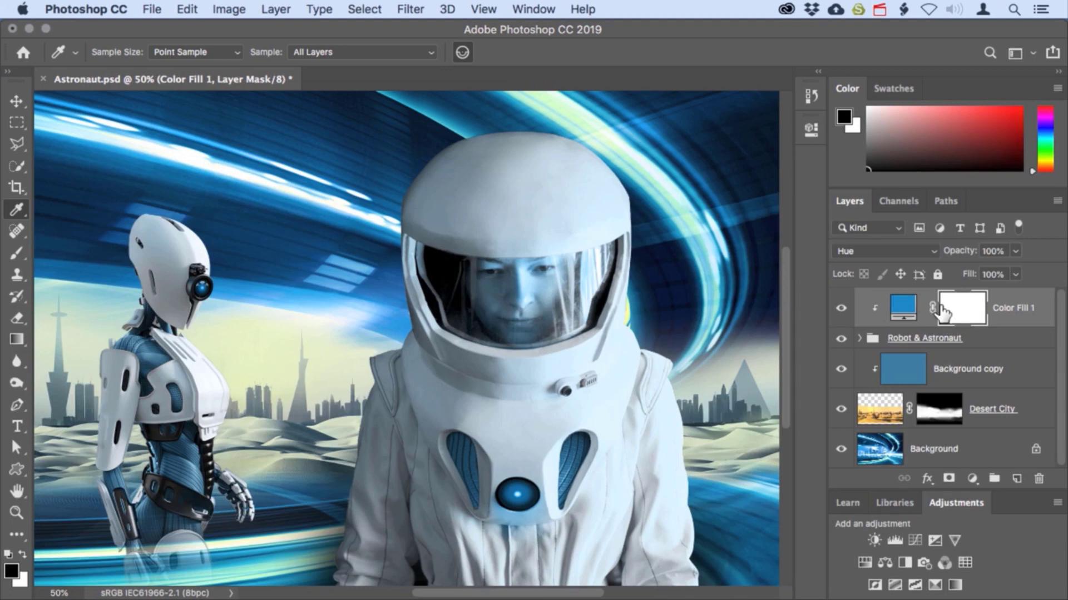
click(20, 252)
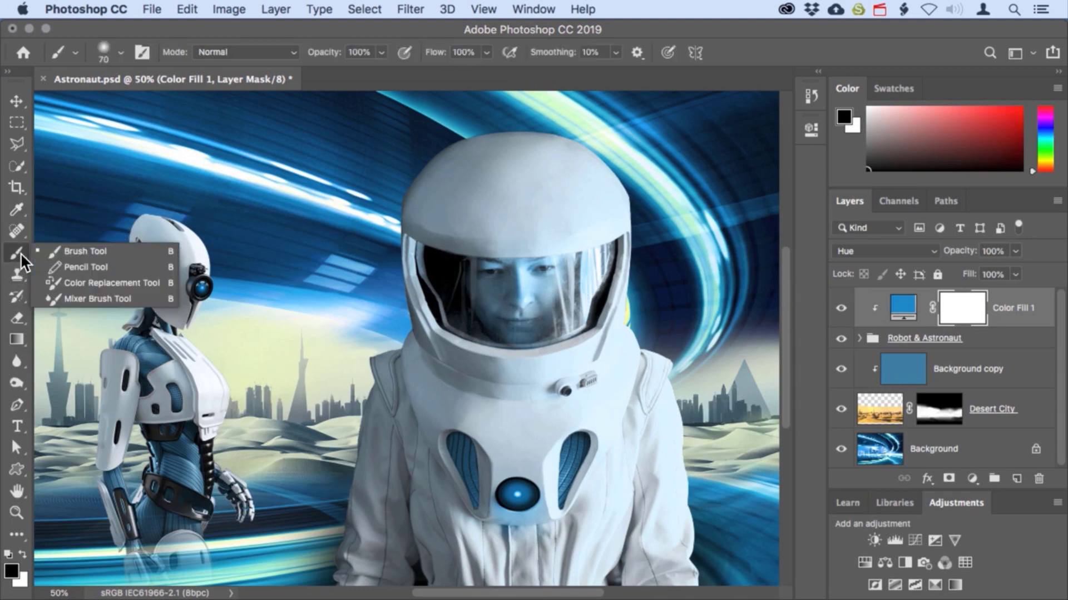
click(75, 250)
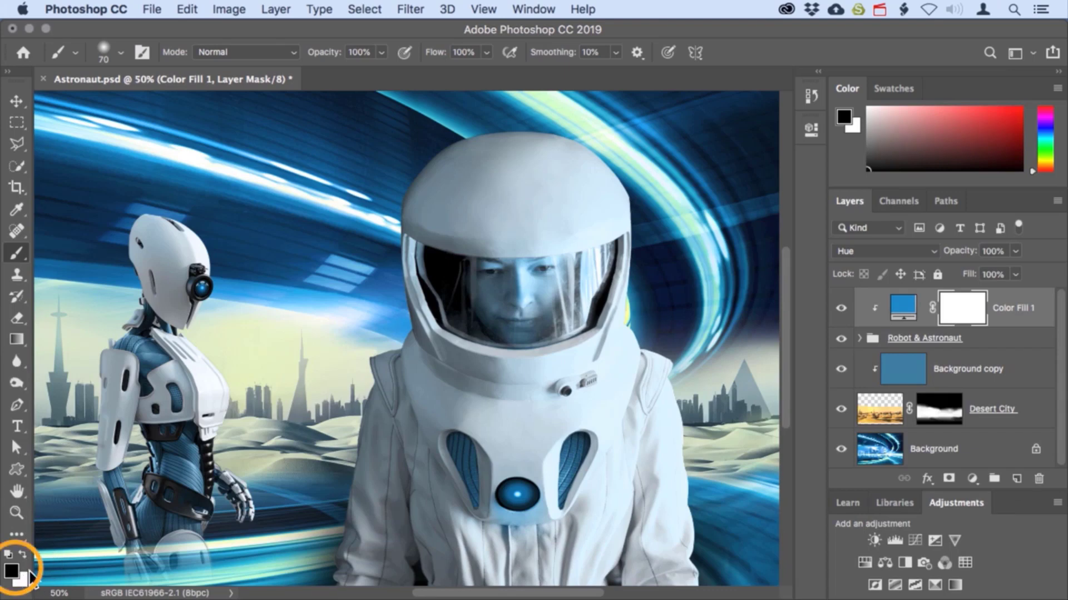
mouse_move(510, 493)
mouse_down()
mouse_move(507, 503)
mouse_move(526, 499)
mouse_move(525, 515)
mouse_move(535, 513)
mouse_move(520, 492)
mouse_move(493, 515)
mouse_move(534, 520)
mouse_move(531, 509)
mouse_move(517, 523)
mouse_up()
drag(214, 292, 204, 288)
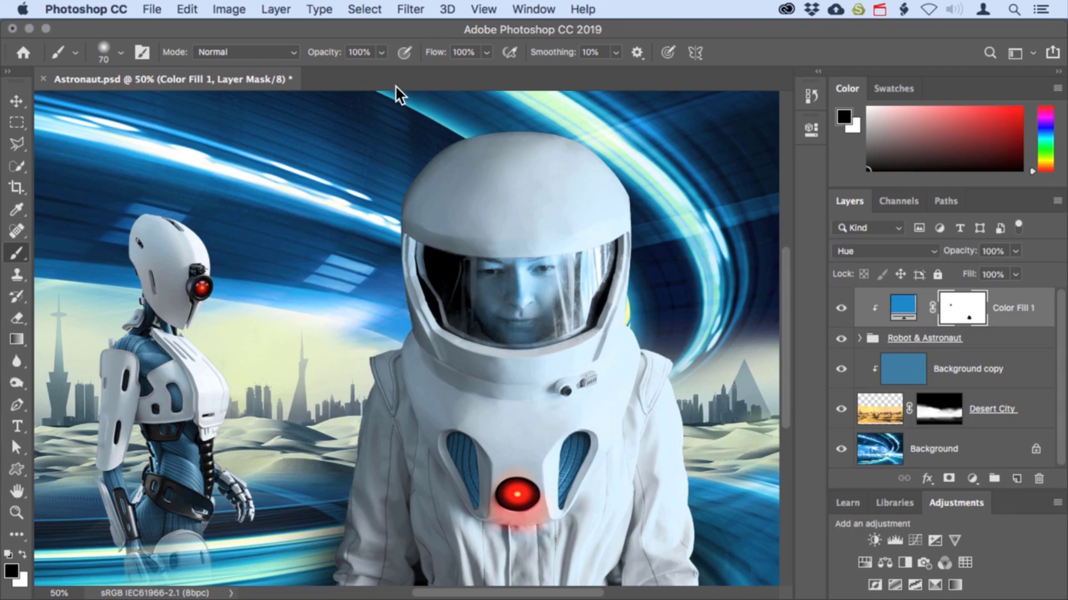
click(383, 51)
mouse_move(477, 278)
mouse_down()
mouse_move(536, 263)
mouse_move(552, 272)
mouse_move(537, 316)
mouse_move(513, 287)
mouse_move(486, 292)
mouse_move(502, 329)
mouse_move(523, 326)
mouse_move(490, 327)
mouse_move(550, 287)
mouse_move(543, 319)
mouse_move(513, 307)
mouse_move(549, 267)
mouse_move(513, 269)
mouse_move(489, 295)
mouse_move(457, 282)
mouse_up()
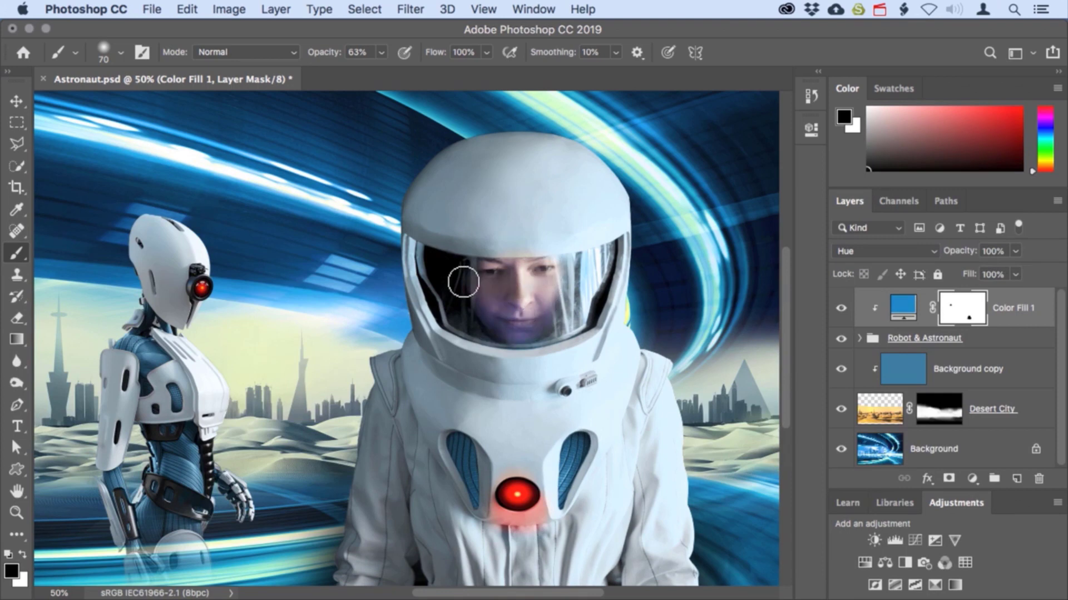